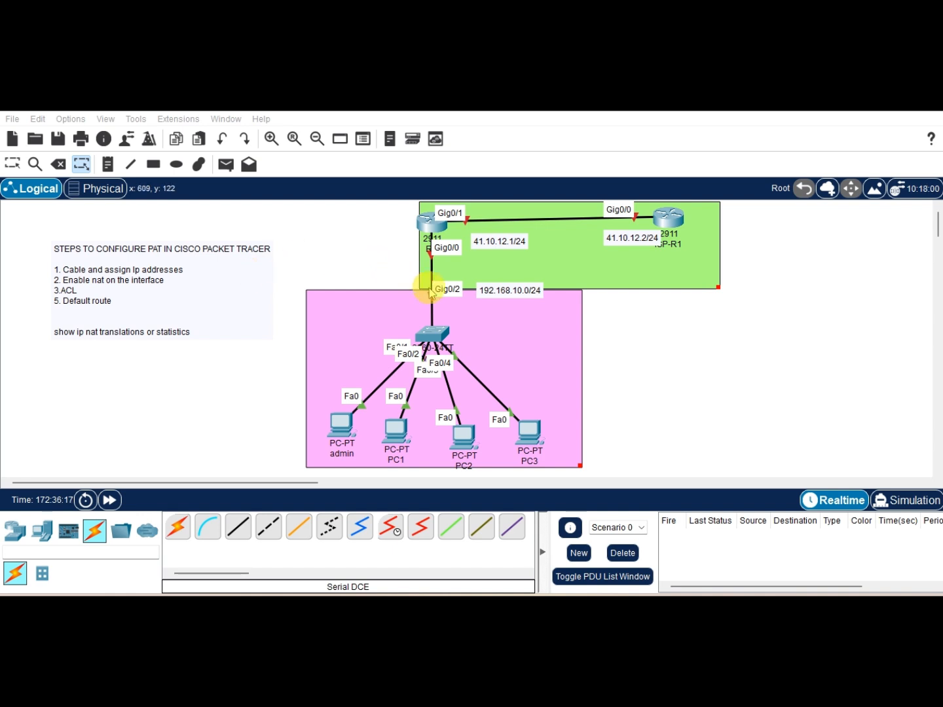
Step: Tidy the topology layout by repositioning the 192.168.10.0/24 and 41.10.12.2/24 labels, the notes box and router R2
click(504, 302)
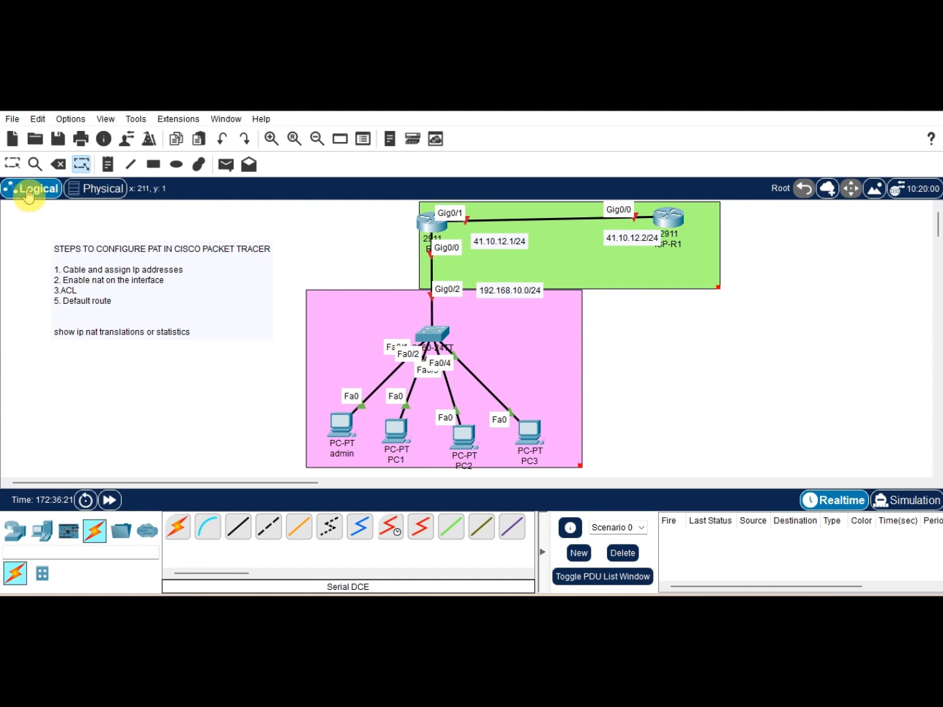
click(11, 162)
drag(503, 290, 492, 319)
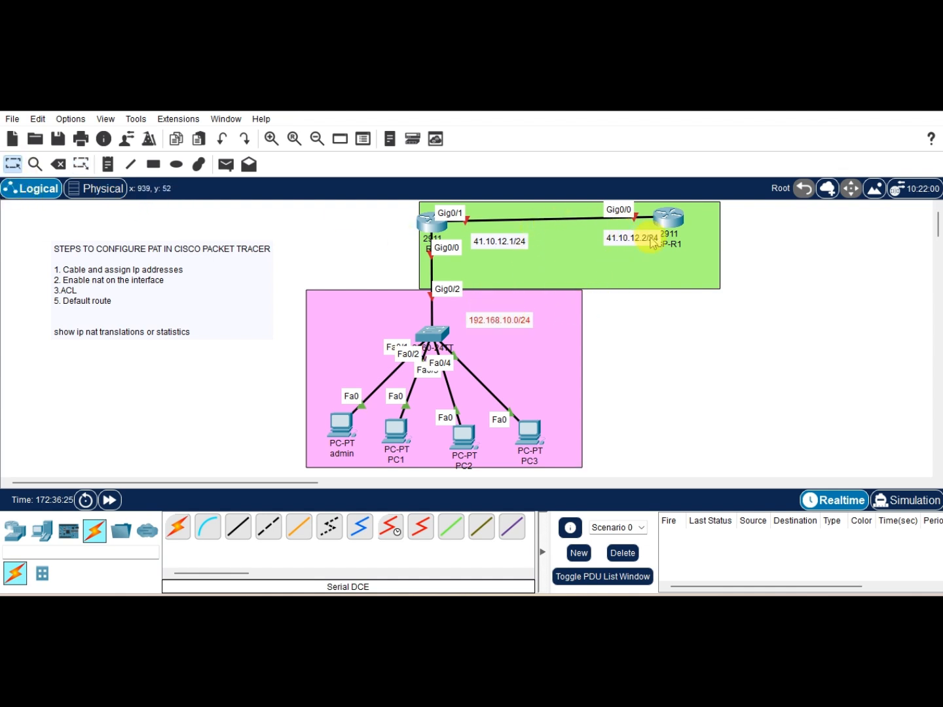
drag(630, 239, 563, 253)
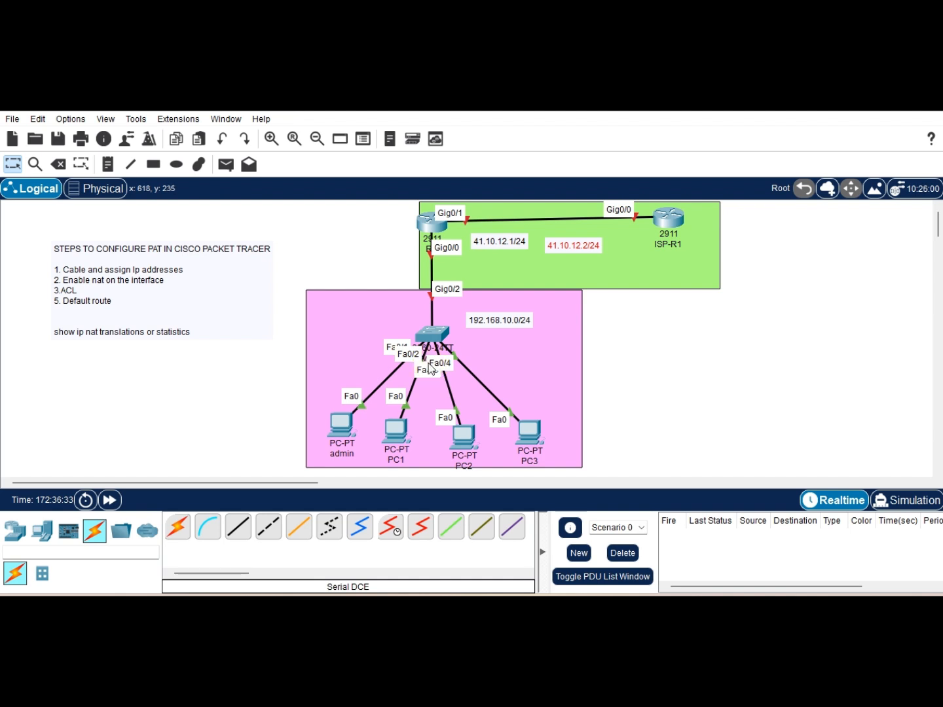
drag(136, 248, 158, 244)
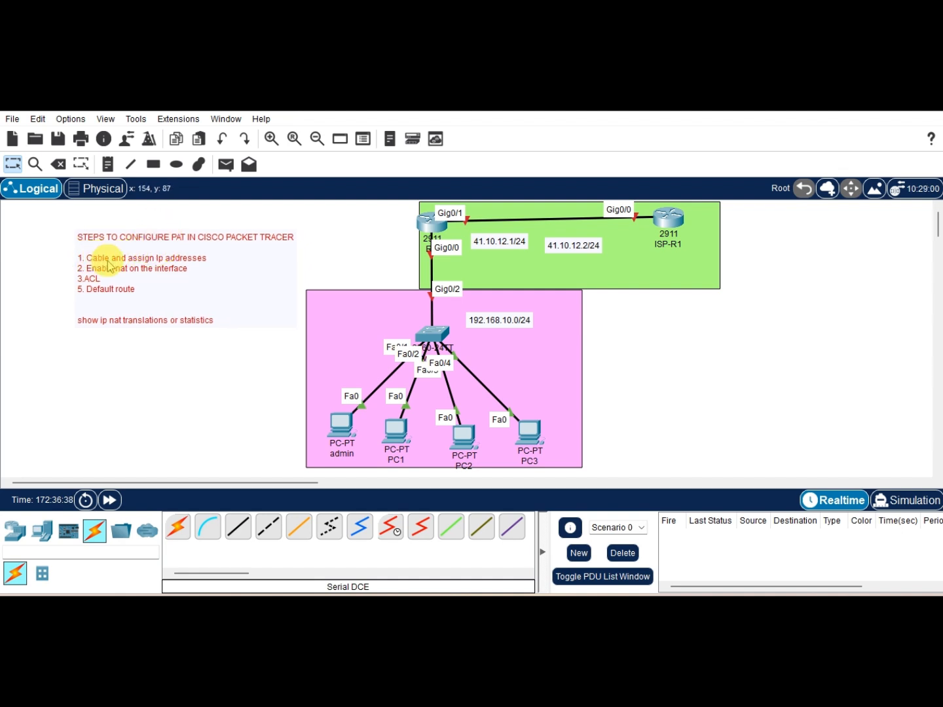
mouse_move(434, 227)
mouse_down()
mouse_move(423, 220)
mouse_move(436, 227)
mouse_up()
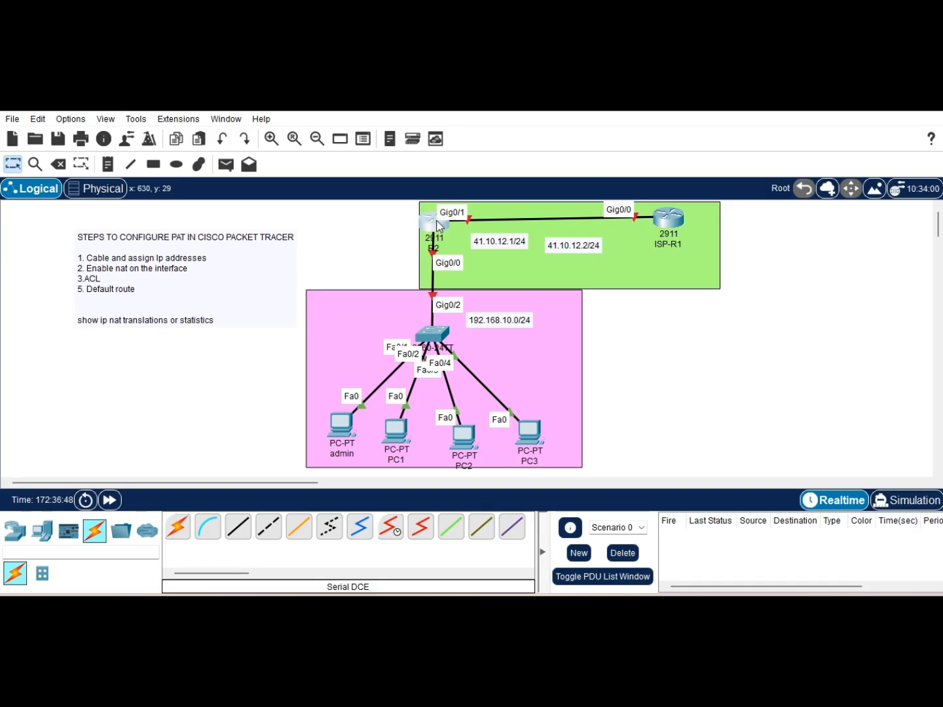
Step: Open router R2's command line and decline the initial configuration dialog with no
mouse_move(437, 219)
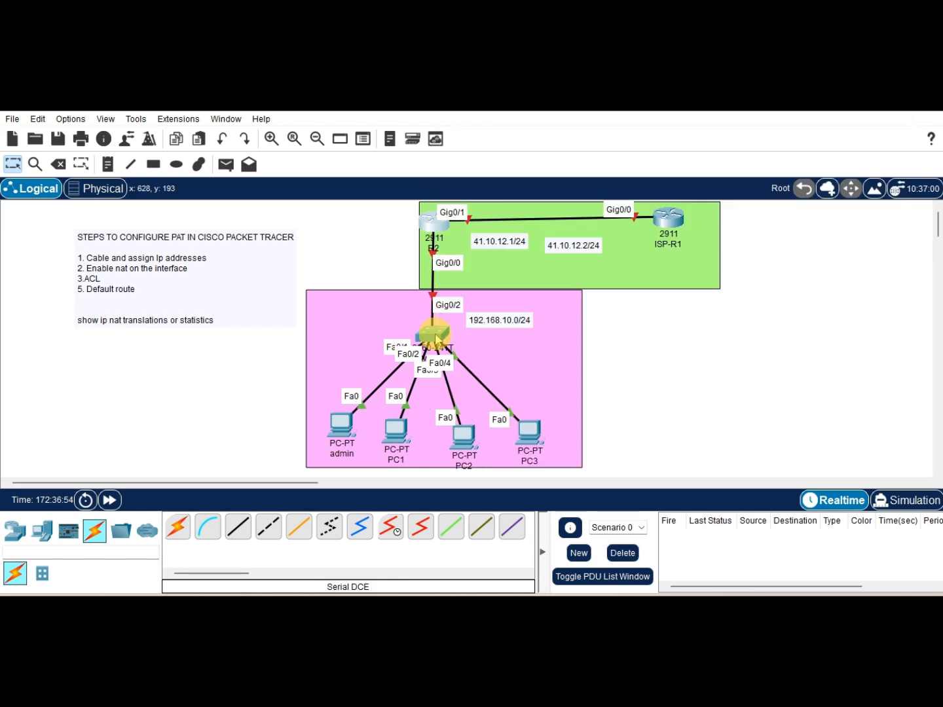
click(433, 224)
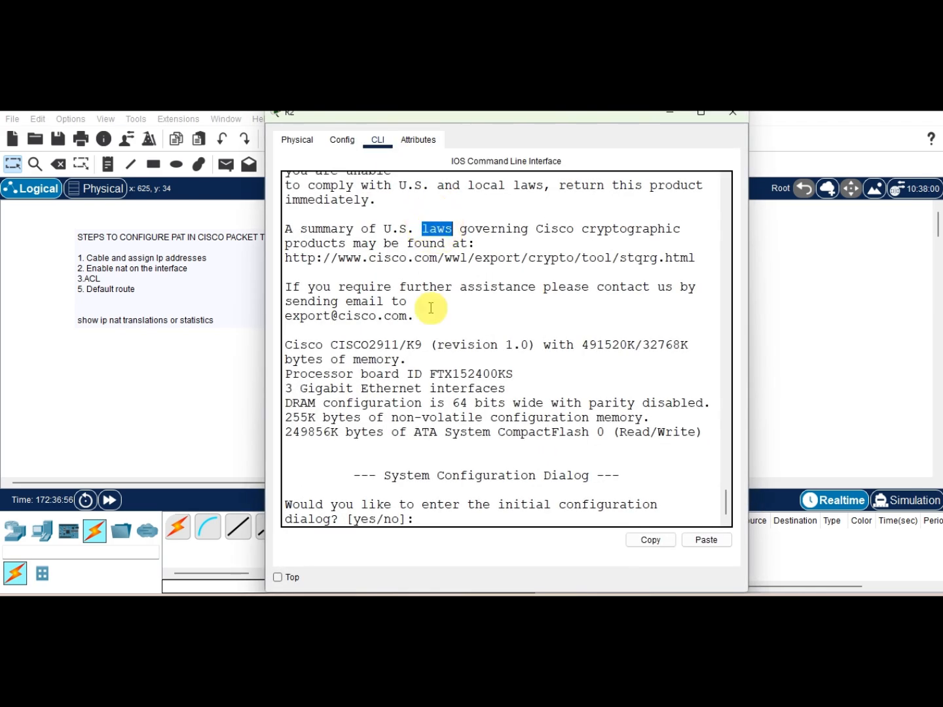
key(Return)
key(Return)
key(Return)
text(no)
key(Return)
key(Return)
Step: Enter privileged EXEC mode with the enable command
key(Return)
text(en)
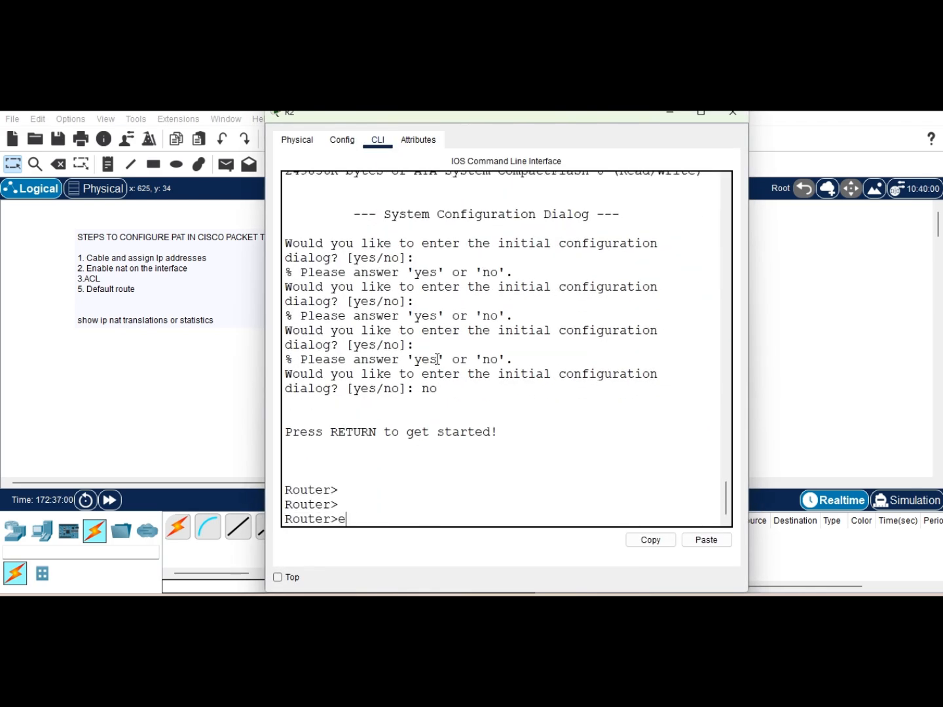
key(Tab)
key(Return)
key(Return)
key(Return)
key(Return)
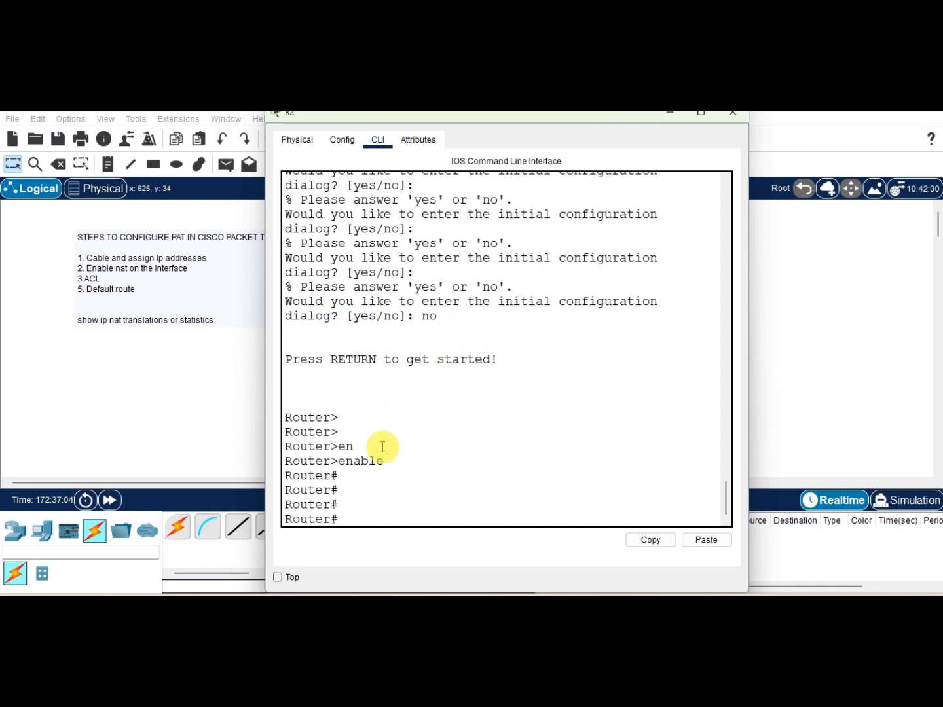
Step: Enter global configuration mode with configure terminal
text(con)
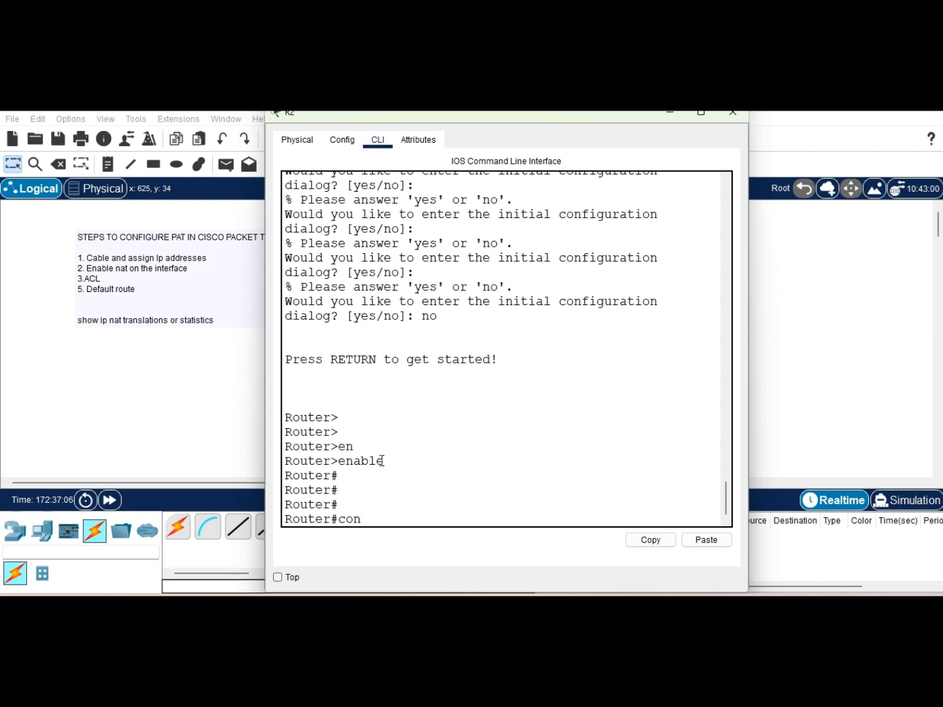
text(f)
key(Tab)
key(Tab)
key(Tab)
key(Return)
key(Return)
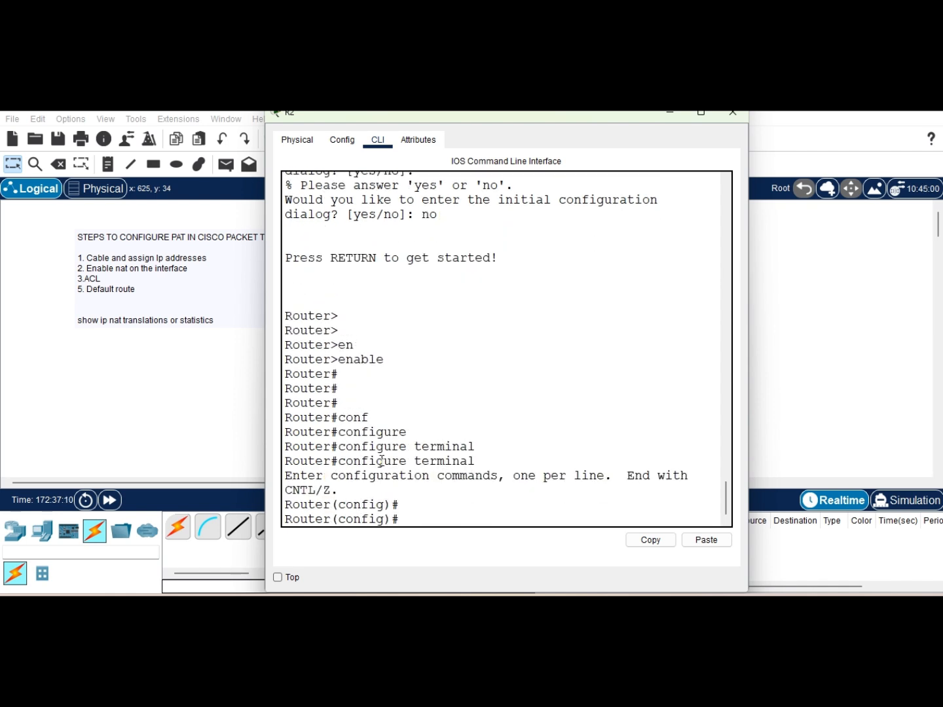
Step: Set the router's hostname to EDGE_R1
text(hosr)
key(Tab)
key(BackSpace)
key(Tab)
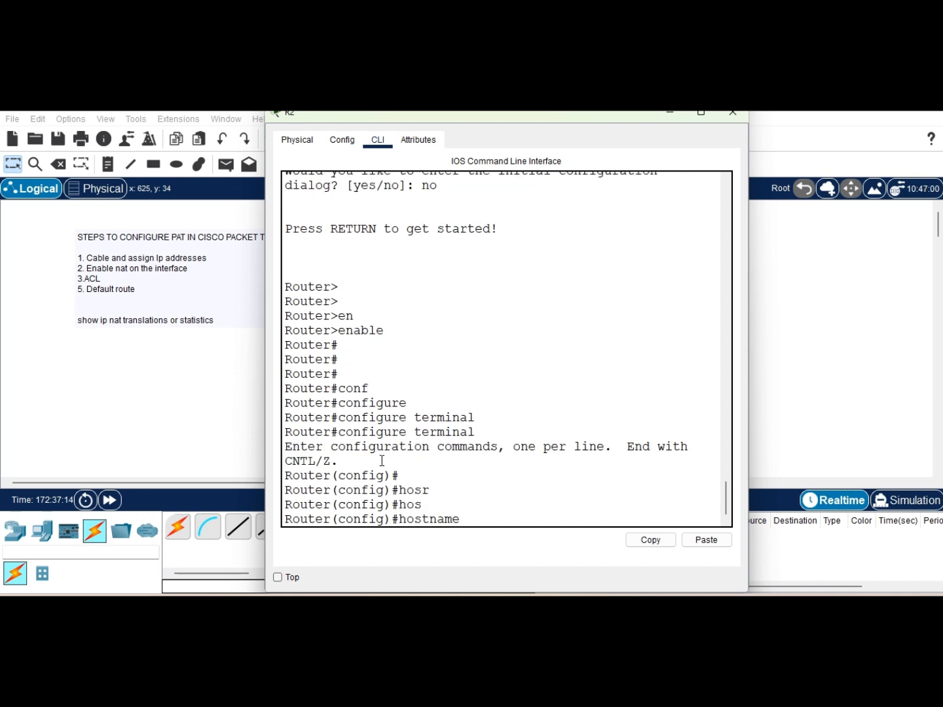
text(EDGE_R1)
key(Return)
key(Return)
key(Return)
key(Return)
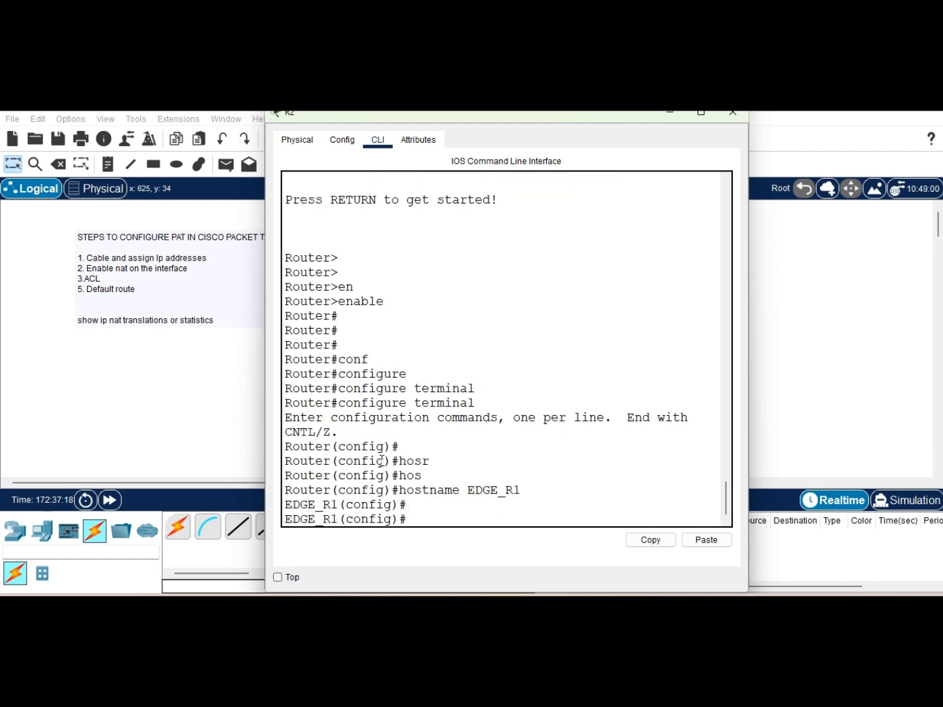
Step: Set the message-of-the-day banner to NO INTRUDERS ALLOWED using @ as the delimiter
text(ban)
key(Tab)
text(m)
key(Tab)
text(@)
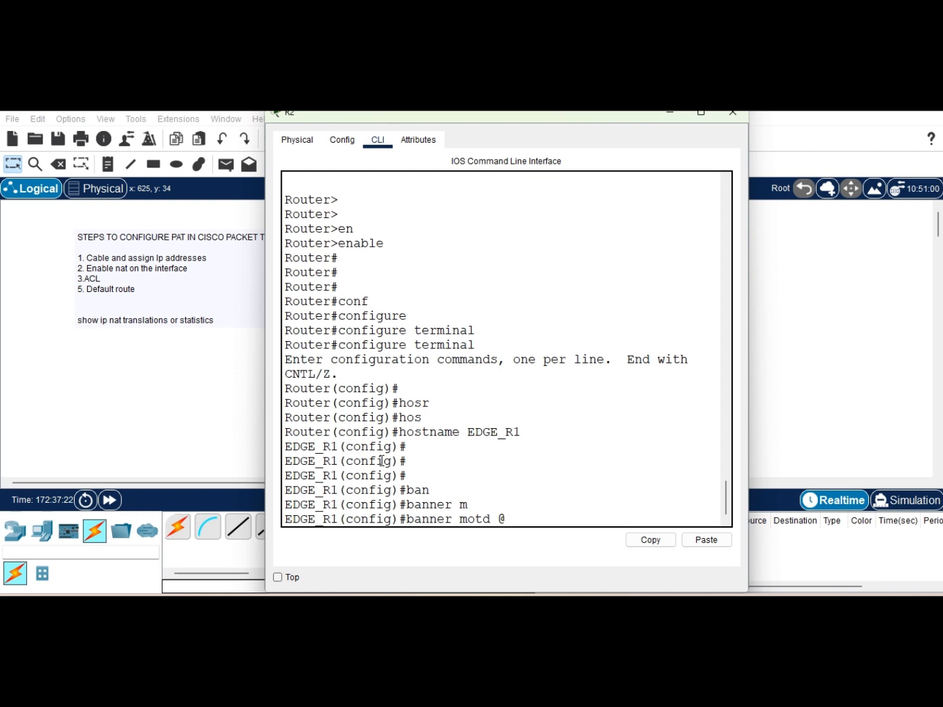
text(NO INTRUDERS ALLOWE)
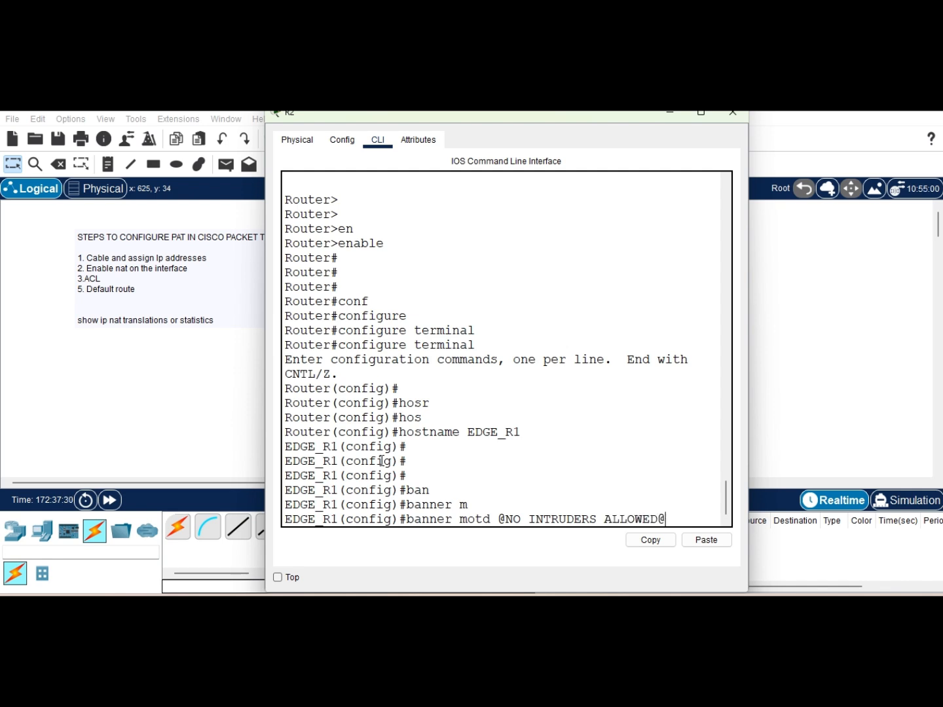
text(D@)
key(Return)
key(Return)
key(Return)
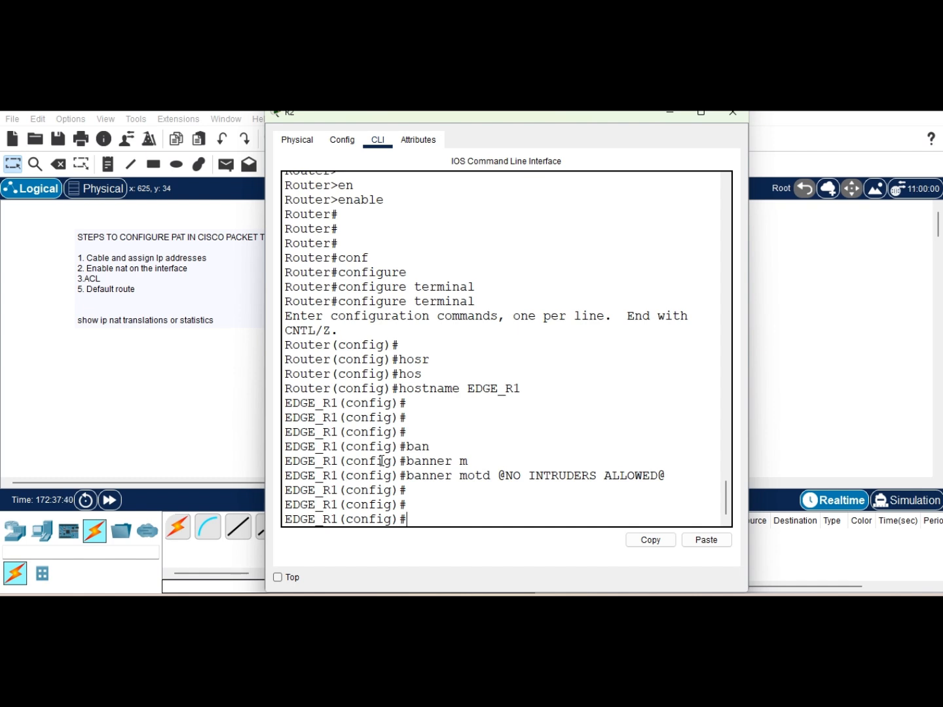
Step: Enter interface configuration mode for GigabitEthernet 0/0
text(erg)
key(Tab)
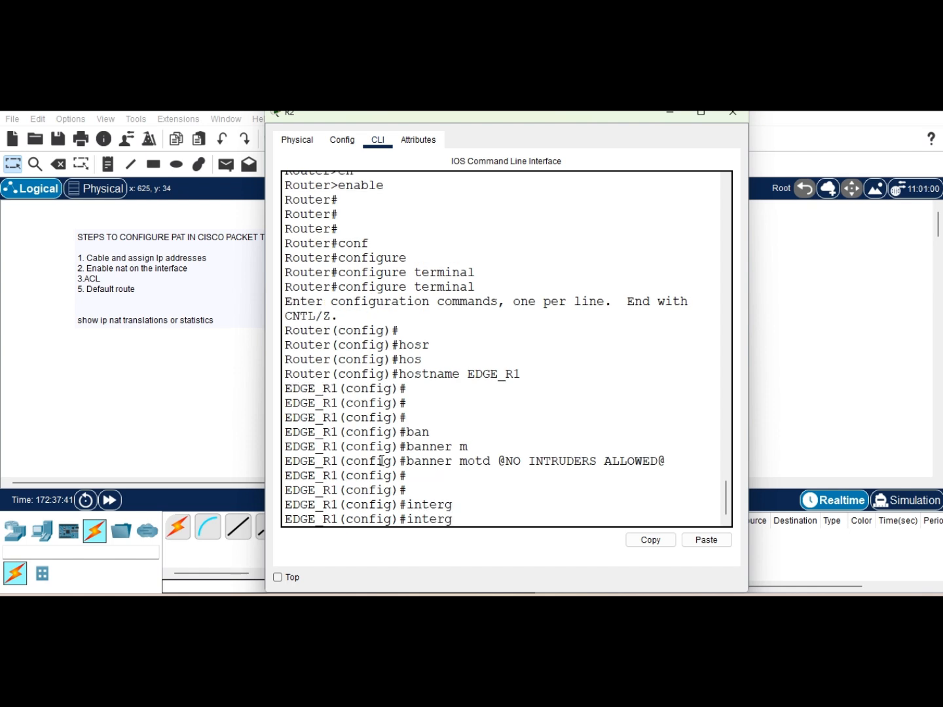
key(Tab)
text(g)
key(Tab)
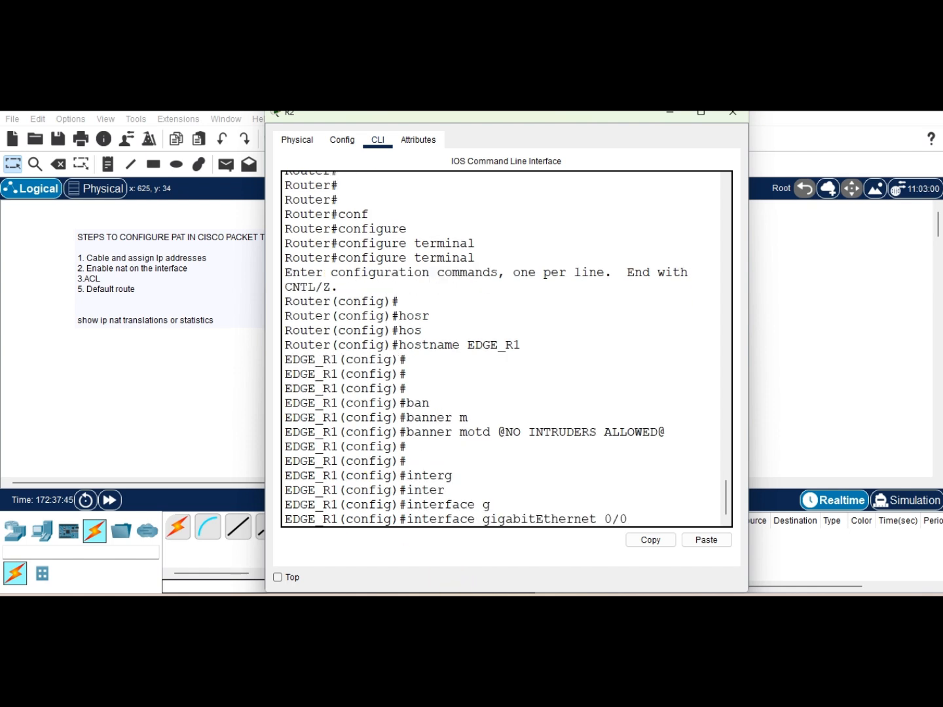
mouse_move(463, 586)
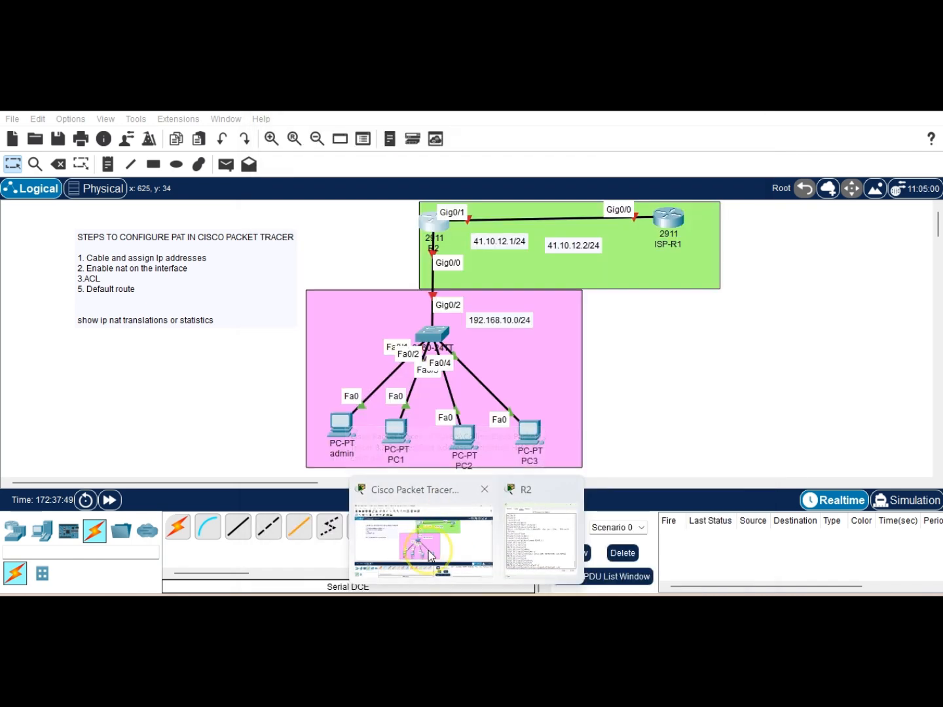
click(441, 569)
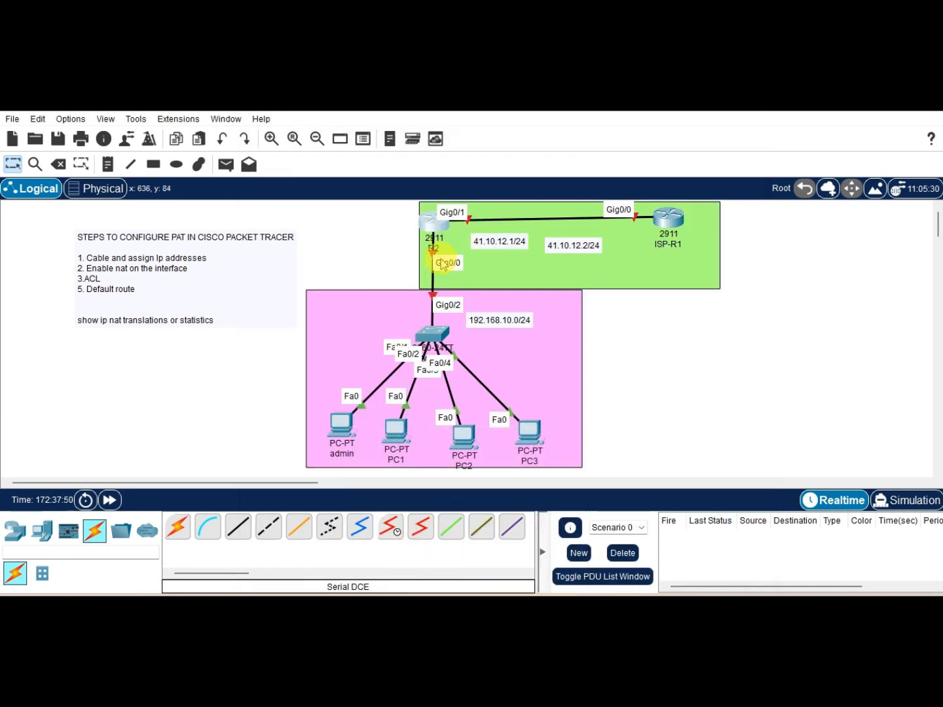
click(433, 226)
key(Return)
key(Return)
key(Return)
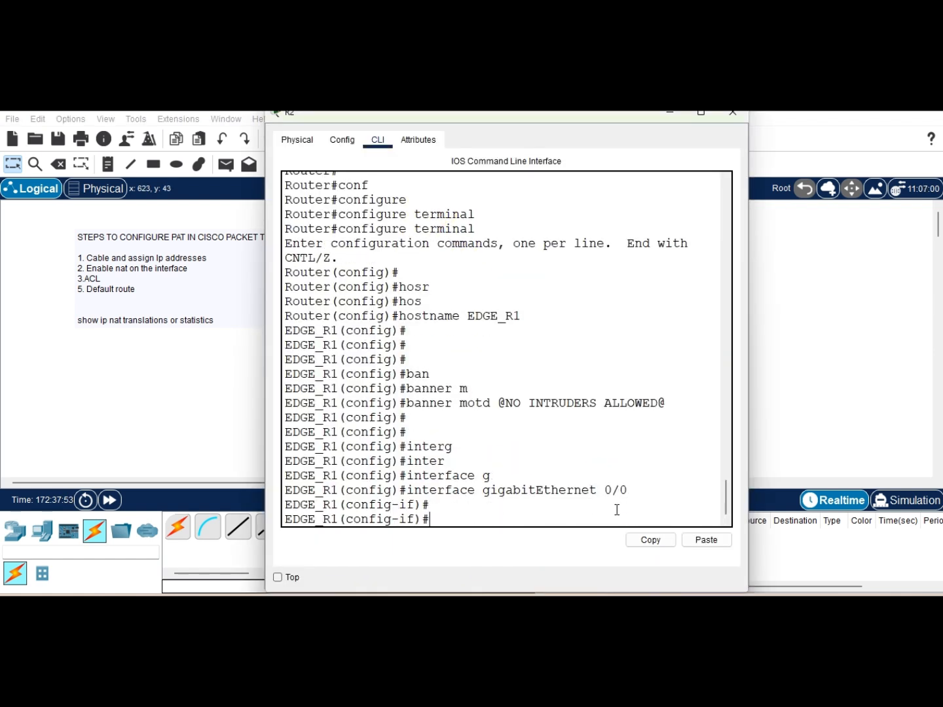
Step: Assign IP address 192.168.10.1 with mask 255.255.255.0 to GigabitEthernet 0/0
text(ip ad)
key(Tab)
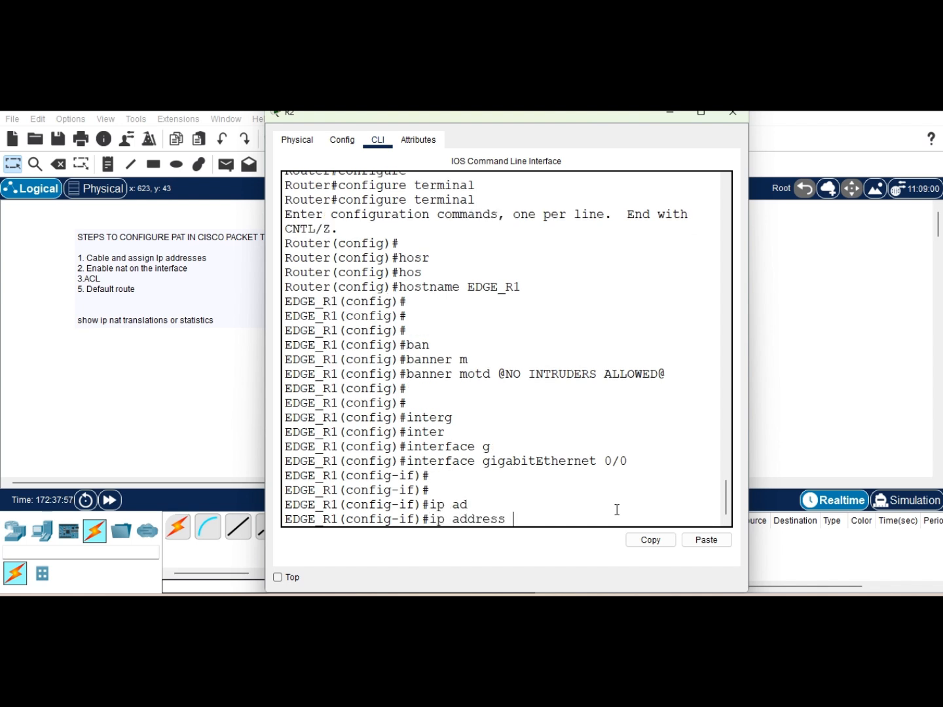
text(192.168.10.1 255.25)
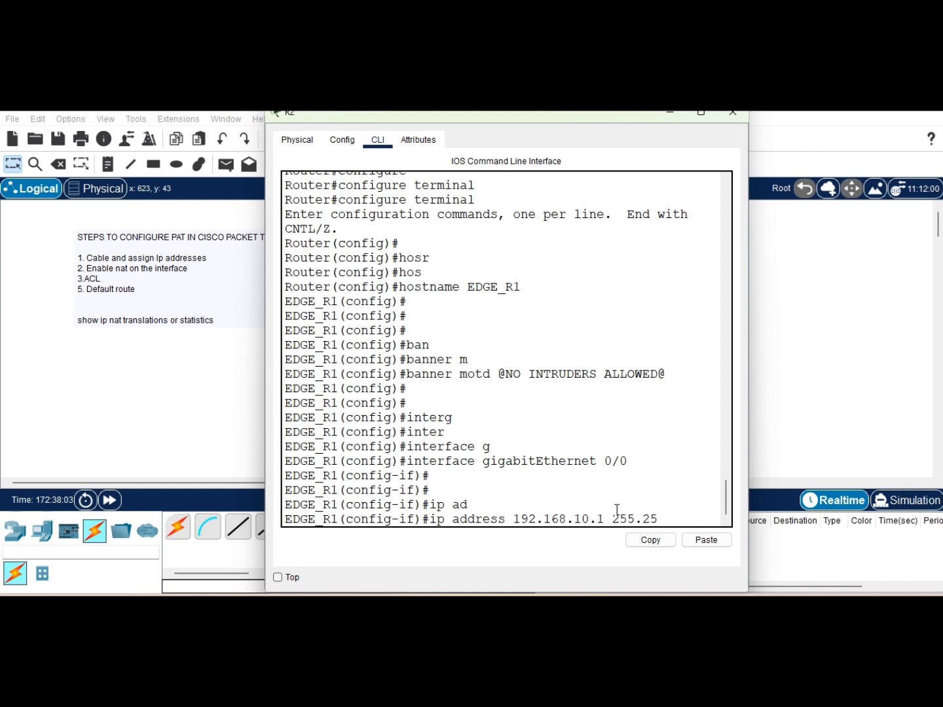
text(5.255.0)
key(Return)
Step: Bring GigabitEthernet 0/0 up with no shutdown and exit the interface
text(no sh)
key(Tab)
key(Return)
key(Return)
key(Return)
key(Return)
key(Return)
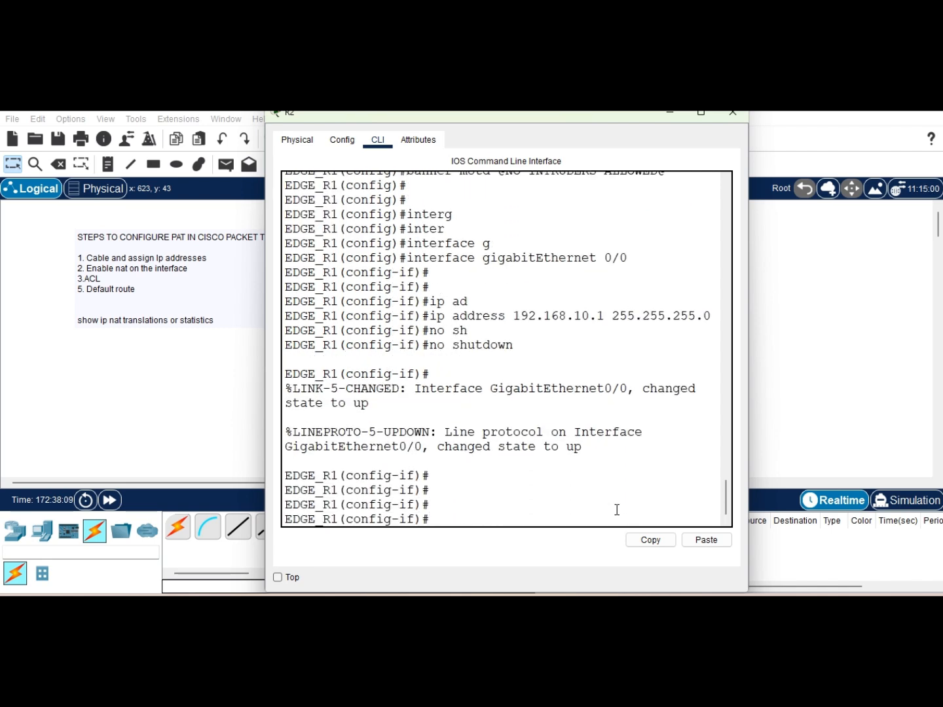
text(exi)
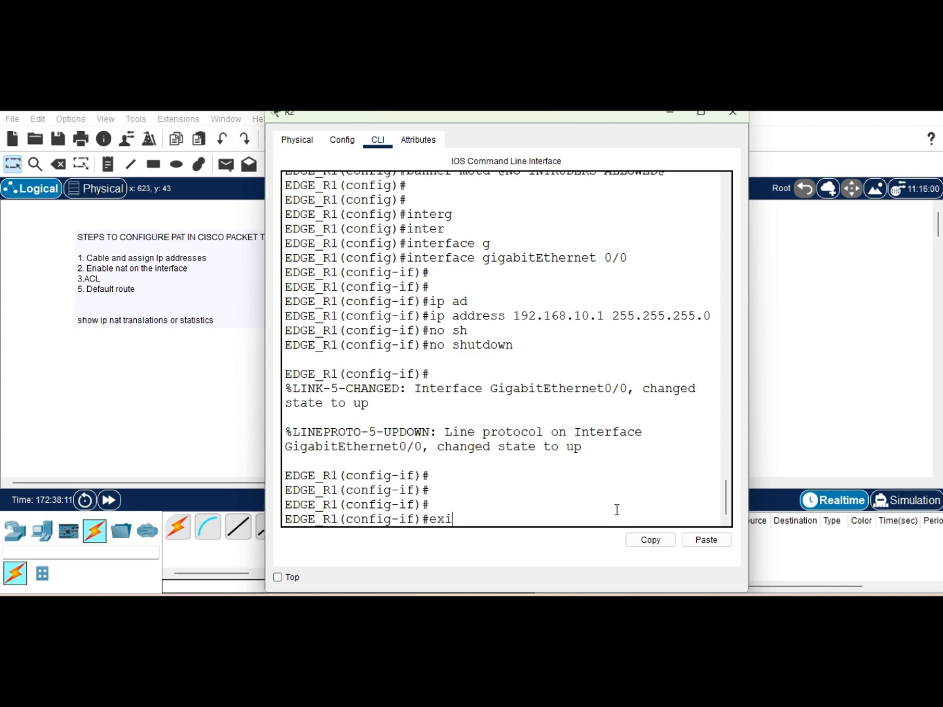
key(Tab)
key(Return)
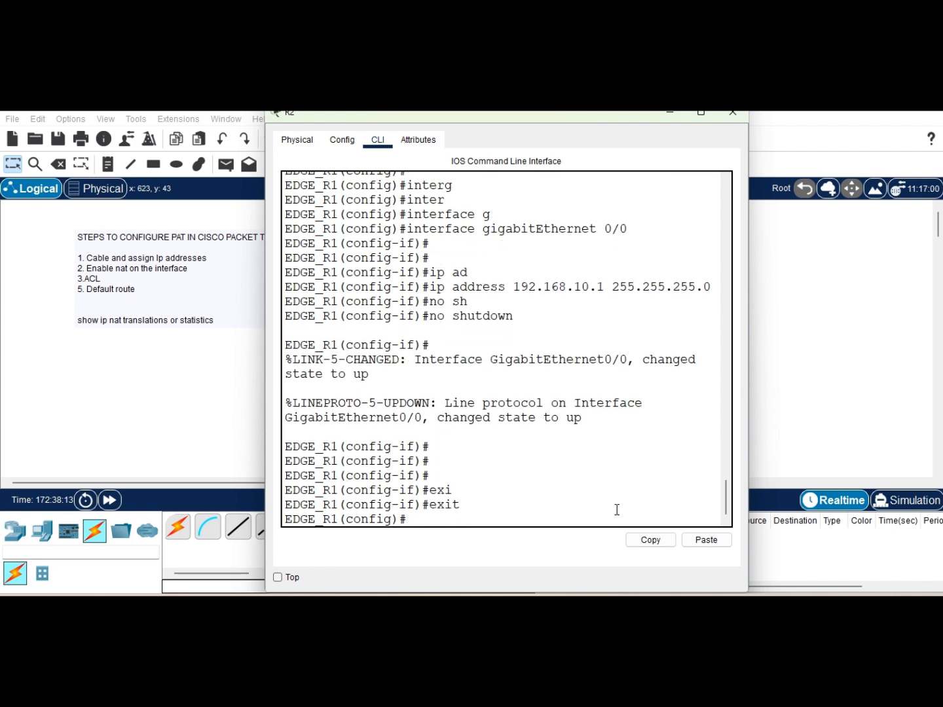
Step: Enter GigabitEthernet 0/1 and assign IP address 41.10.12.1 with mask 255.255.255.0
text(inter)
key(Tab)
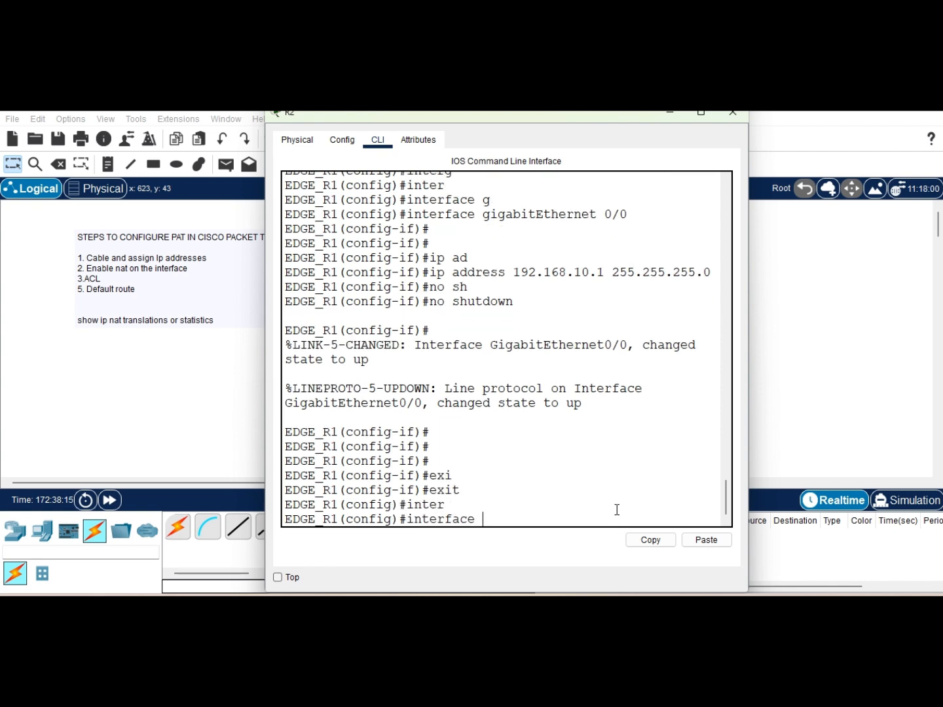
text(g)
key(Tab)
text(0/1)
key(Return)
text(ip ad)
key(Tab)
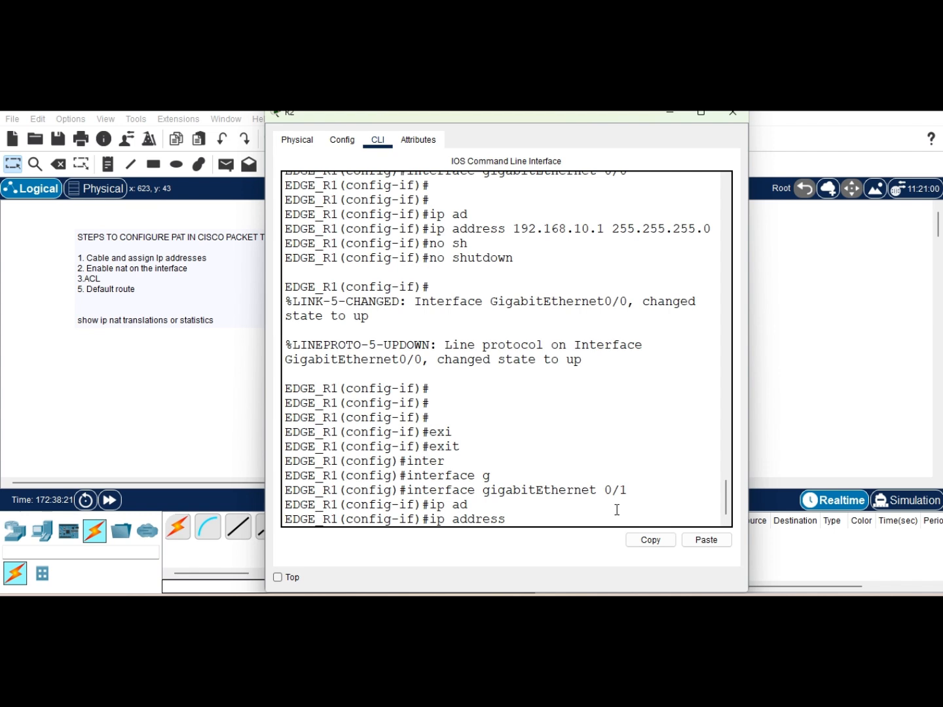
text(41.10.12.1  255.255.)
key(Return)
Step: Bring GigabitEthernet 0/1 up and set its description to OUTSIDE INTERFACE
text(no s)
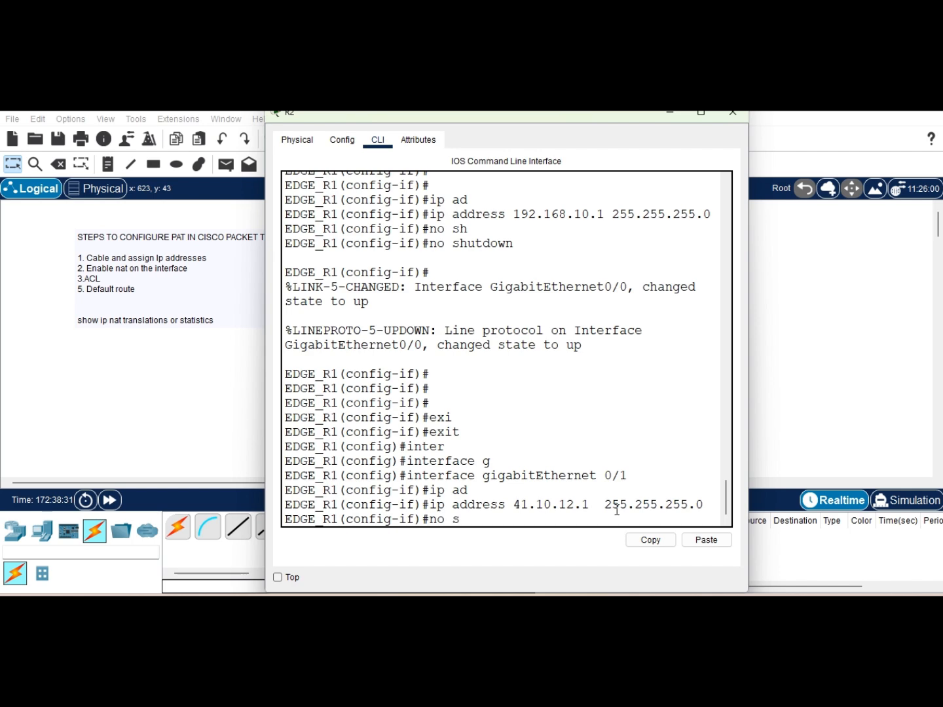
text(h)
key(Tab)
key(Return)
key(Return)
key(Return)
text(des)
key(Tab)
text(OUTSIDE INTERFACE)
Step: Return to privileged mode and copy the running configuration to startup-config
key(Return)
key(Return)
key(Return)
key(Return)
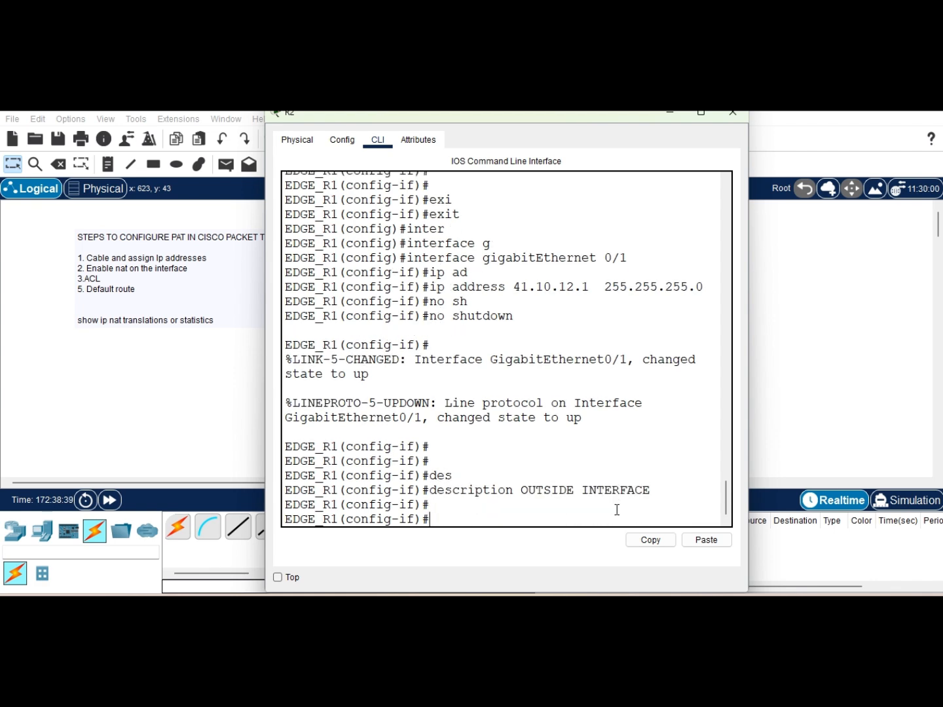
text(end)
key(Return)
key(Return)
key(Return)
key(Return)
key(Return)
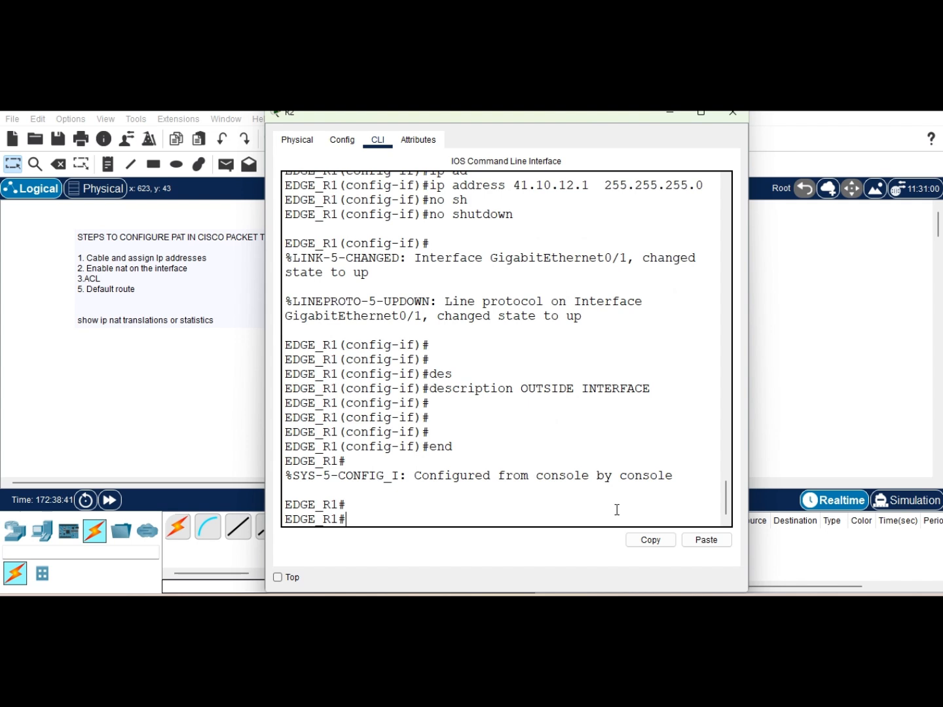
text(co)
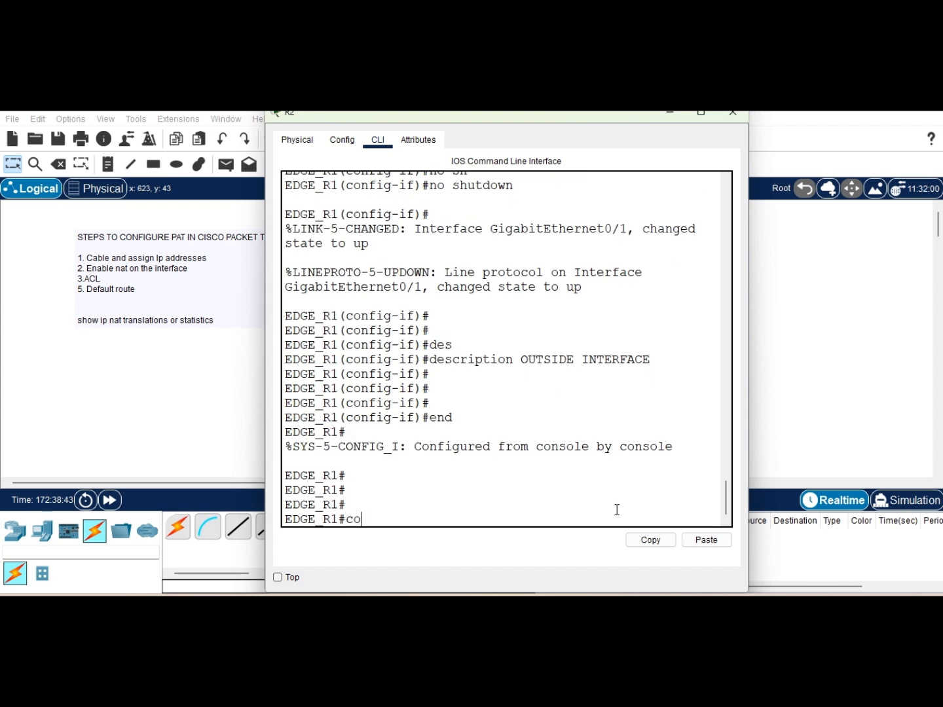
text(py run)
key(Tab)
text(st)
key(Tab)
key(Return)
key(Return)
key(Return)
key(Return)
key(Return)
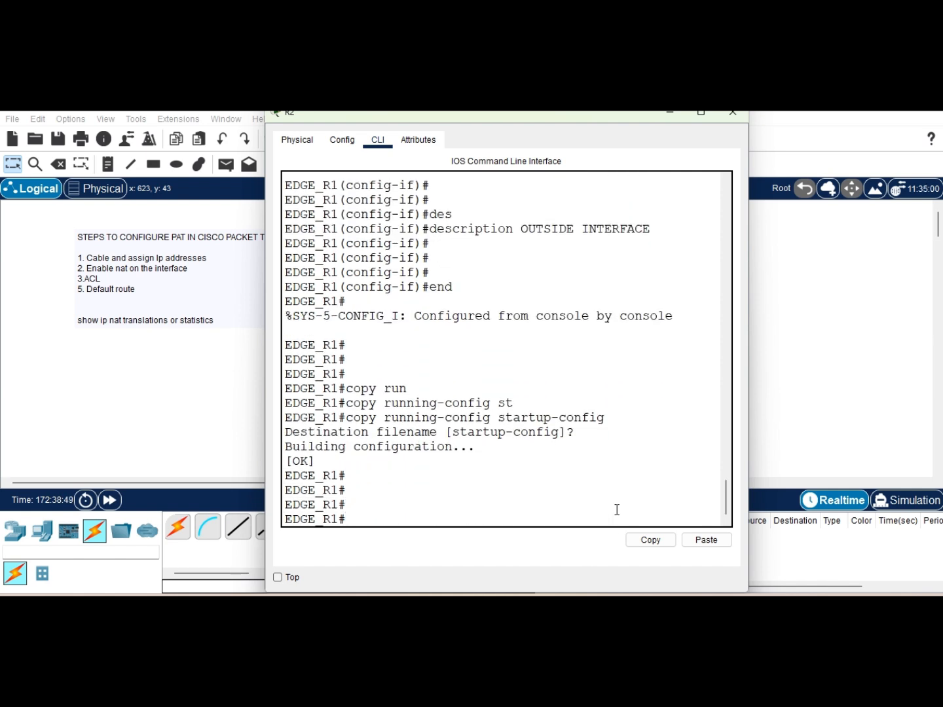
Step: Save the configuration again with write memory
text(wri)
key(Tab)
text(m)
key(Tab)
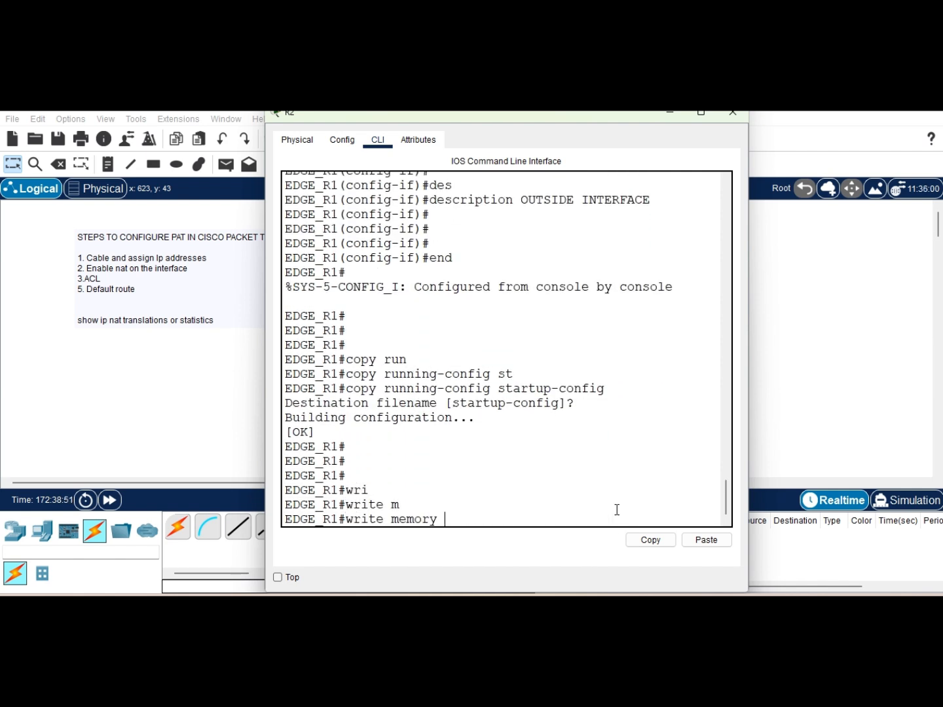
key(Return)
key(Return)
key(Return)
key(Return)
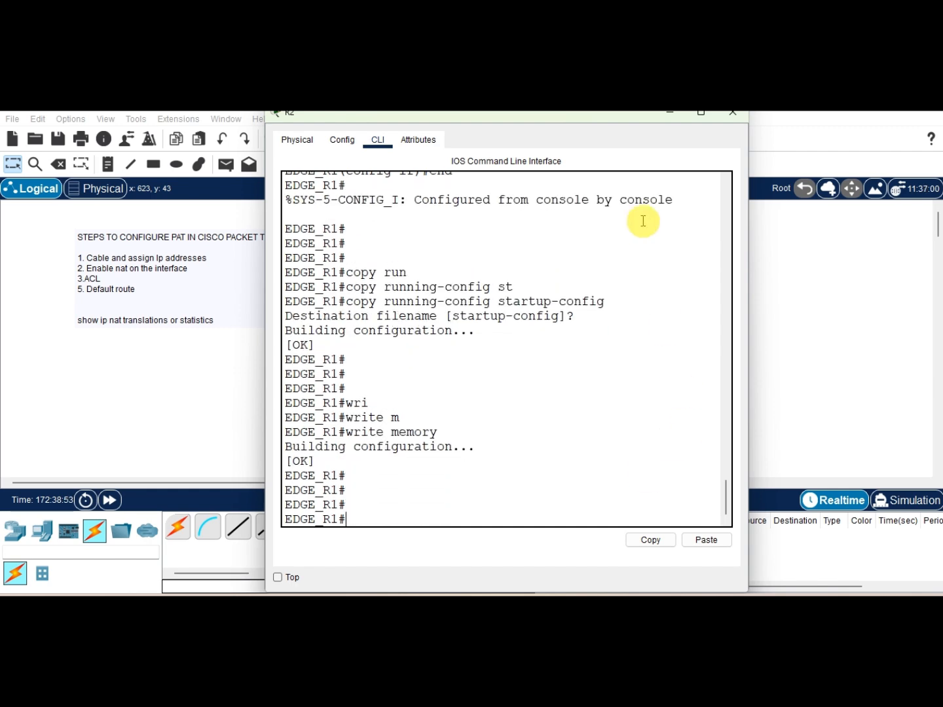
Step: Move the 41.10.12.2/24 label closer to the ISP router and open ISP-R1's command line
click(669, 115)
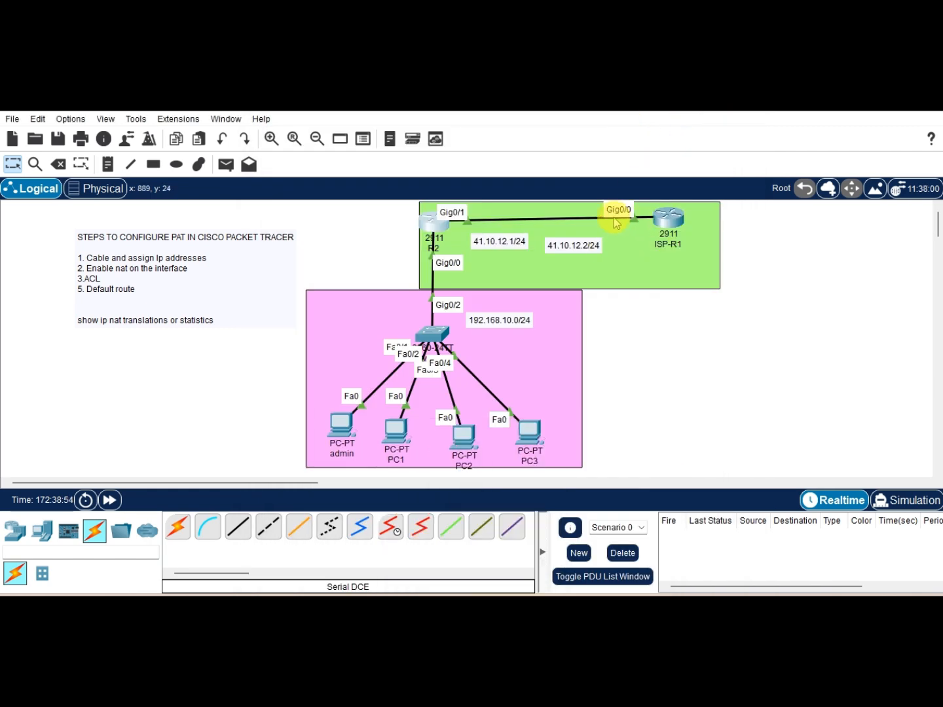
drag(569, 245, 602, 238)
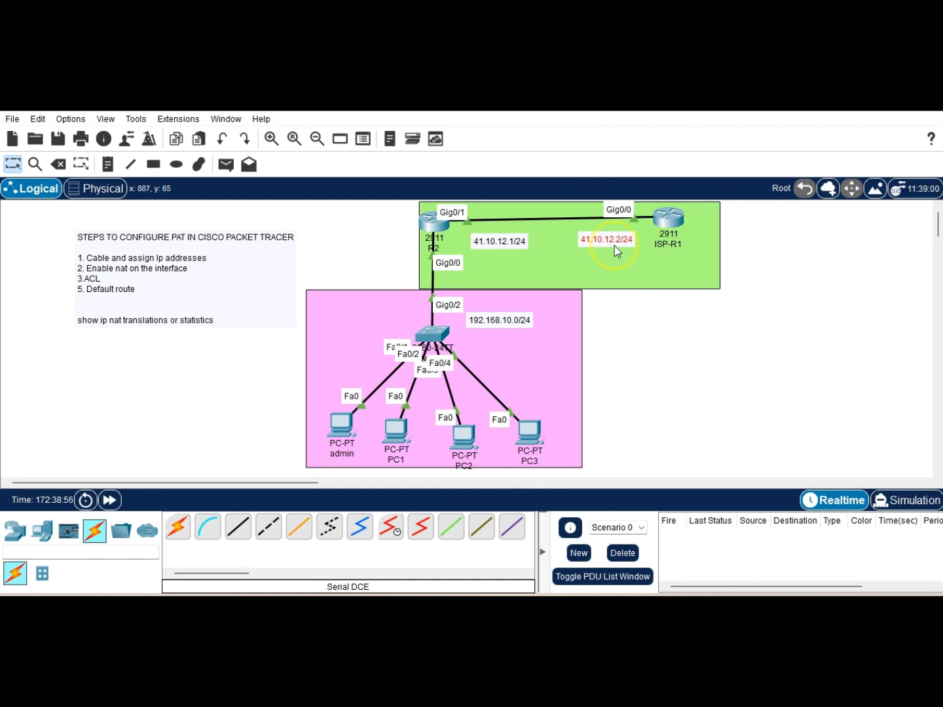
click(666, 225)
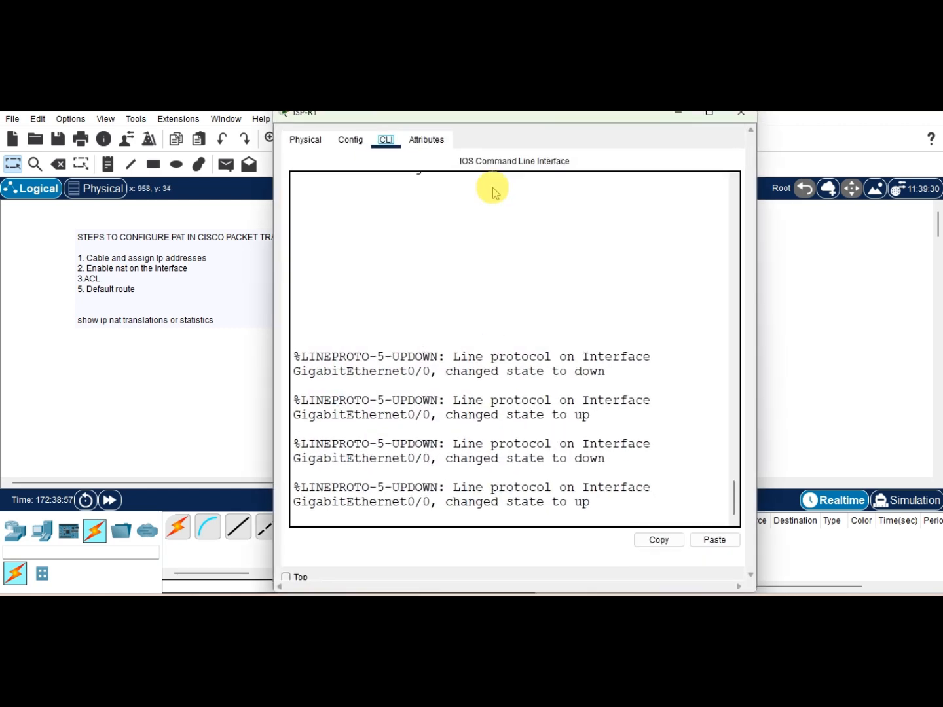
Step: Enter privileged EXEC mode on ISP-R1 with the enable command
click(467, 349)
key(Return)
key(Return)
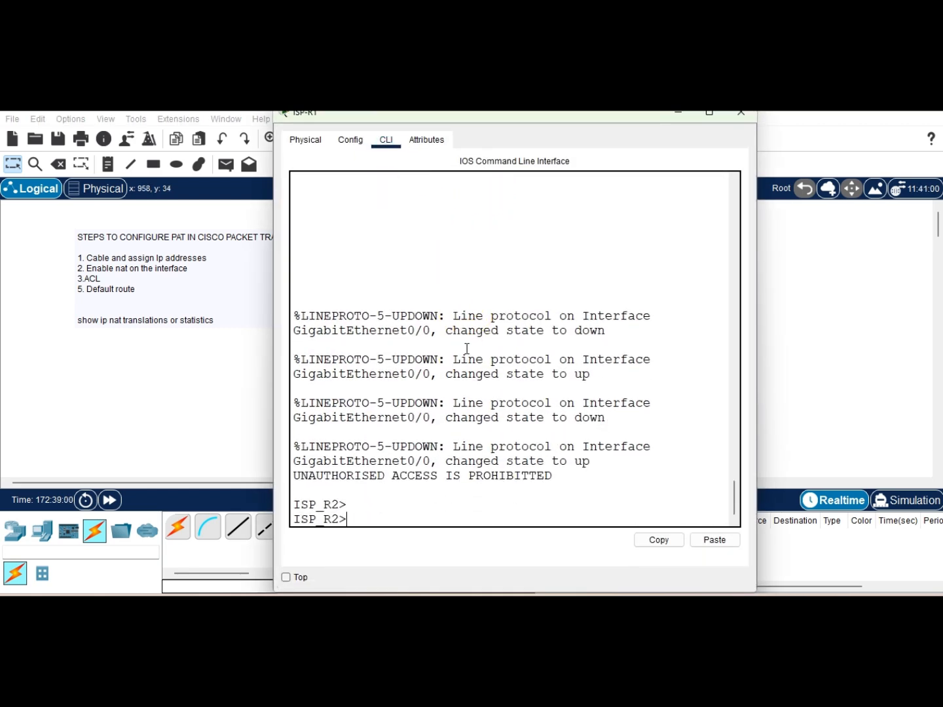
click(679, 114)
click(666, 225)
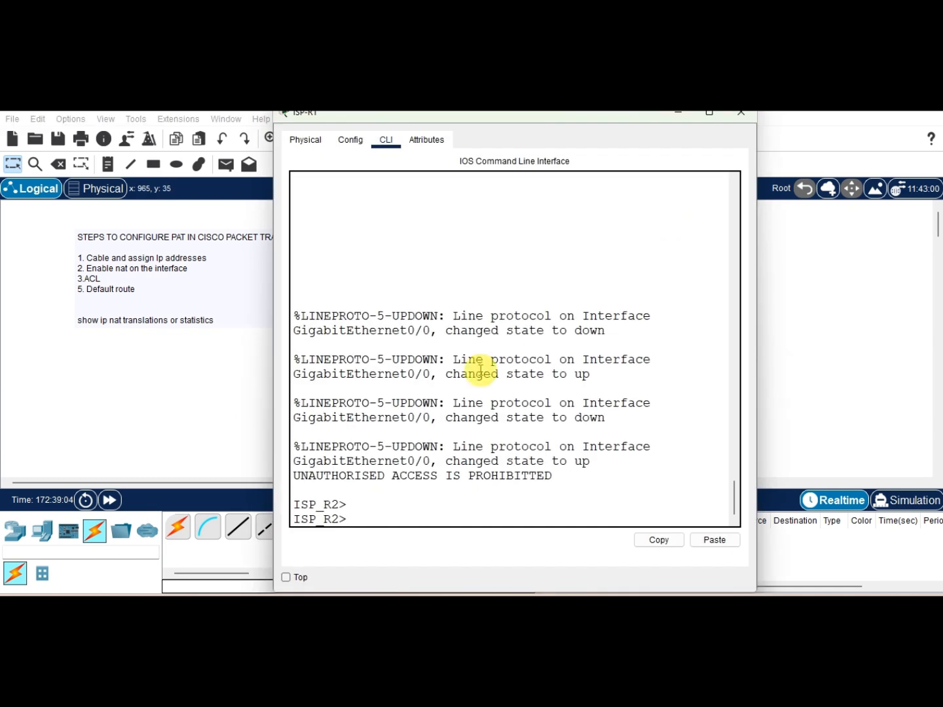
key(Return)
key(Return)
key(Return)
key(Return)
text(en)
key(Tab)
key(Return)
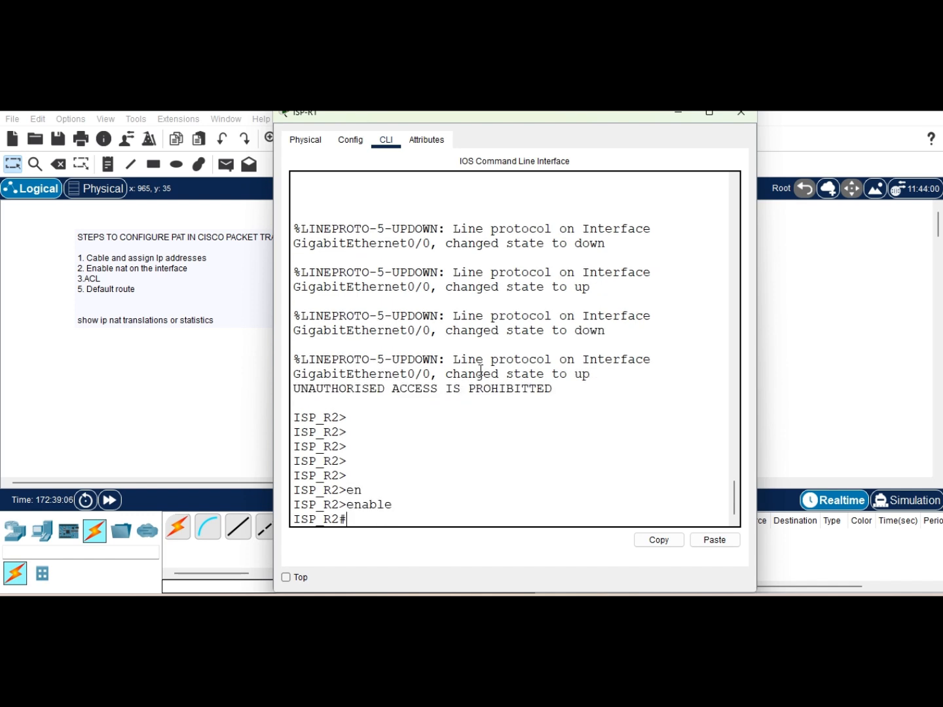
Step: Display ISP-R1's running configuration and highlight the GigabitEthernet0/0 interface settings
key(Return)
text(show r)
key(Tab)
text(ru)
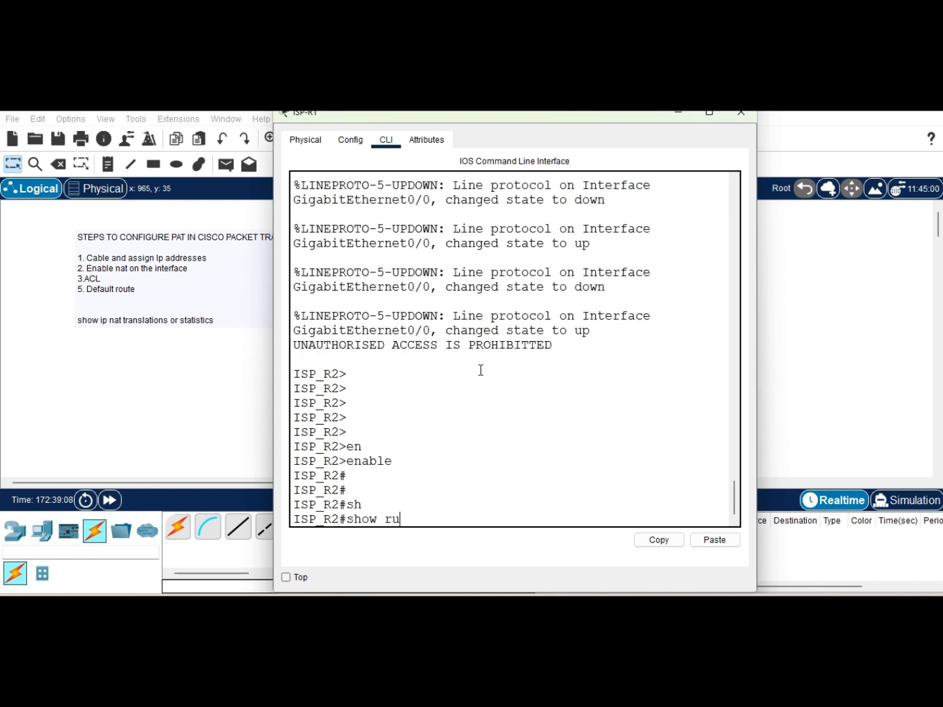
key(Tab)
key(Return)
key(Return)
key(Return)
key(Return)
key(Return)
key(Return)
key(Return)
key(Return)
key(Return)
key(Return)
key(Return)
key(Return)
key(Return)
key(Return)
key(Return)
key(Return)
key(Return)
key(Return)
key(Return)
key(Return)
key(Return)
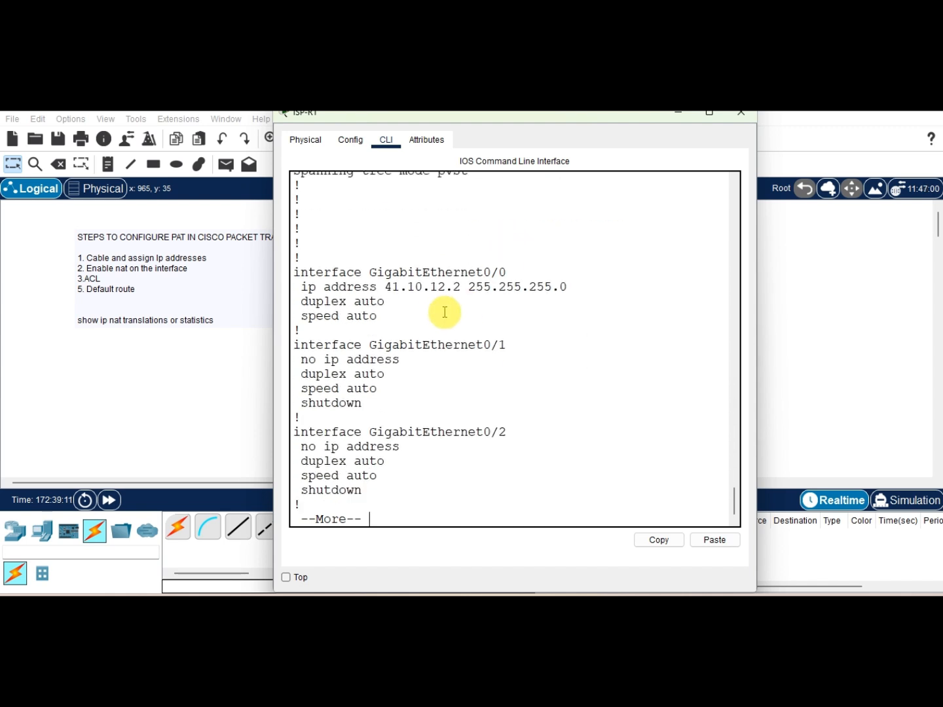
drag(301, 330, 288, 274)
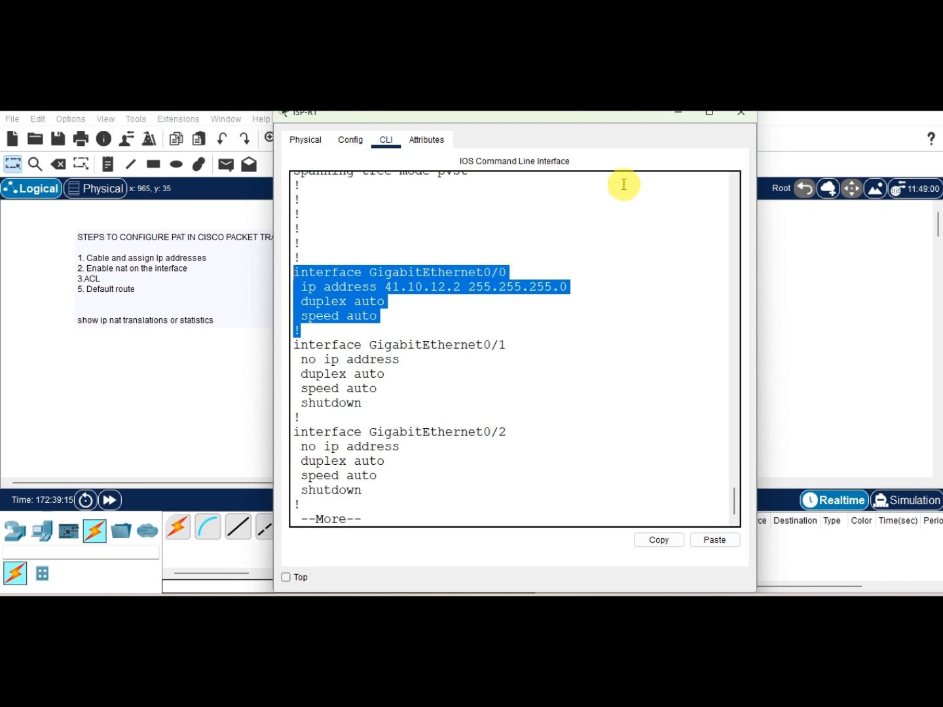
click(678, 116)
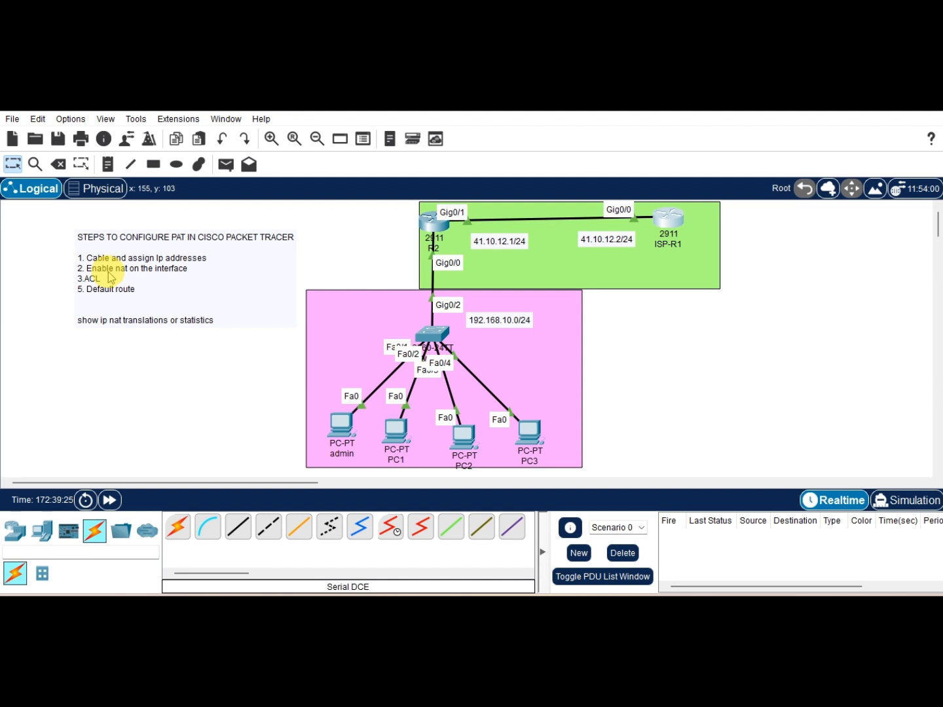
Step: On the edge router, enter global configuration, select GigabitEthernet 0/0 and set it as ip nat inside
click(447, 227)
key(Return)
key(Return)
text(conf)
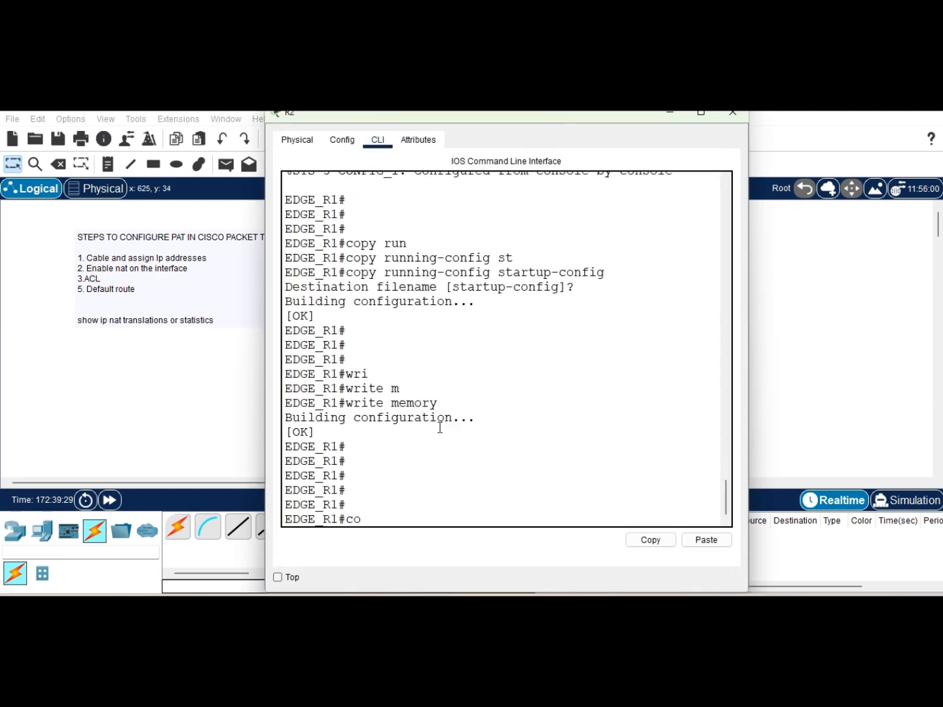
key(Tab)
text(t)
key(Tab)
key(Return)
key(Return)
text(in)
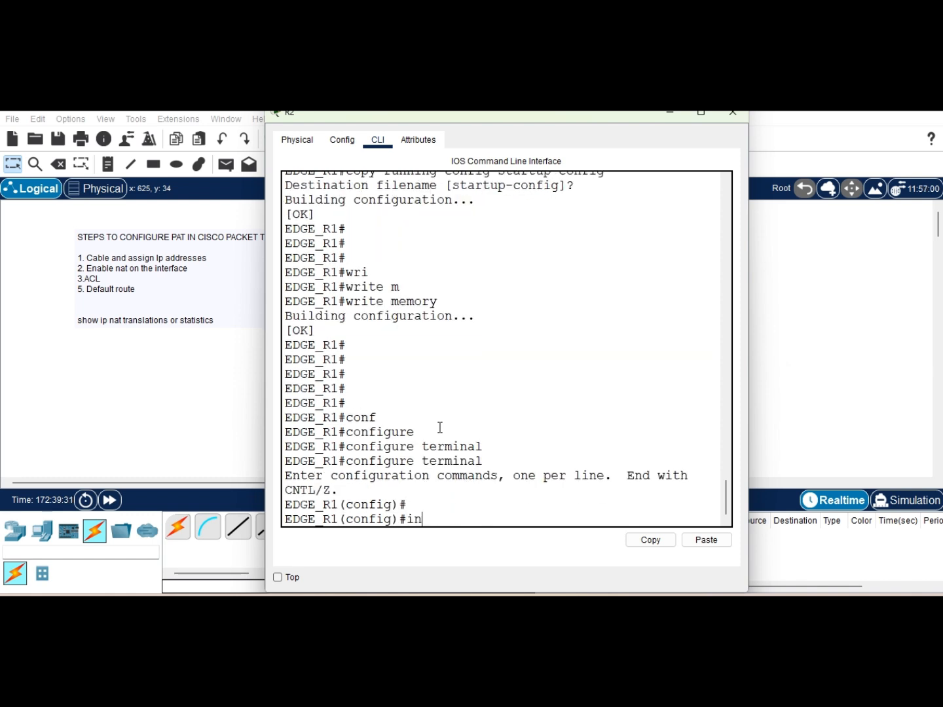
key(Tab)
text(g)
key(Tab)
text(0/0)
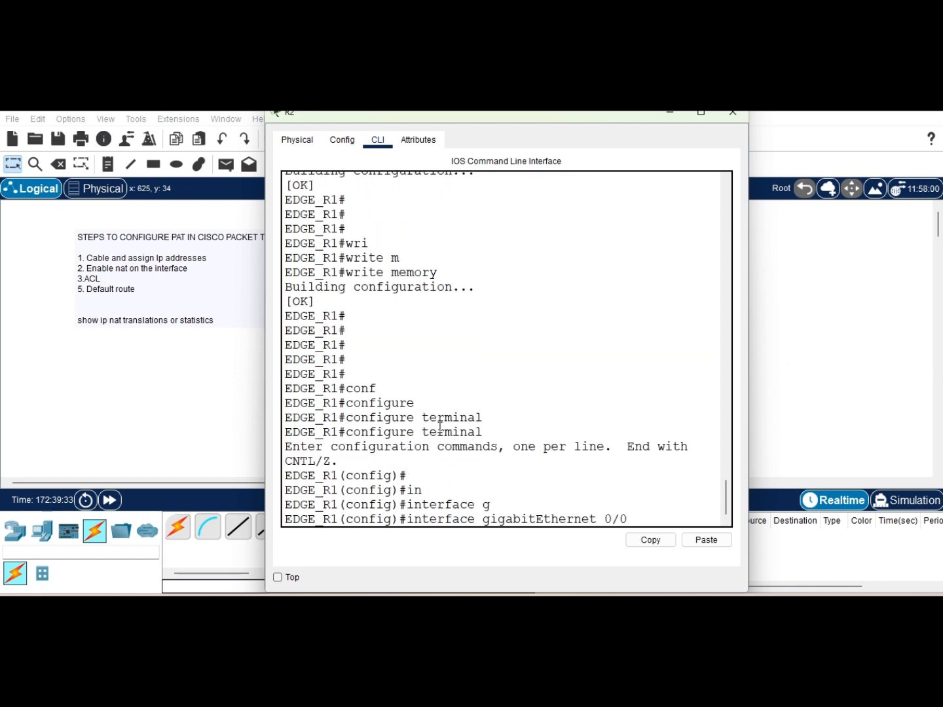
key(Return)
text(ip)
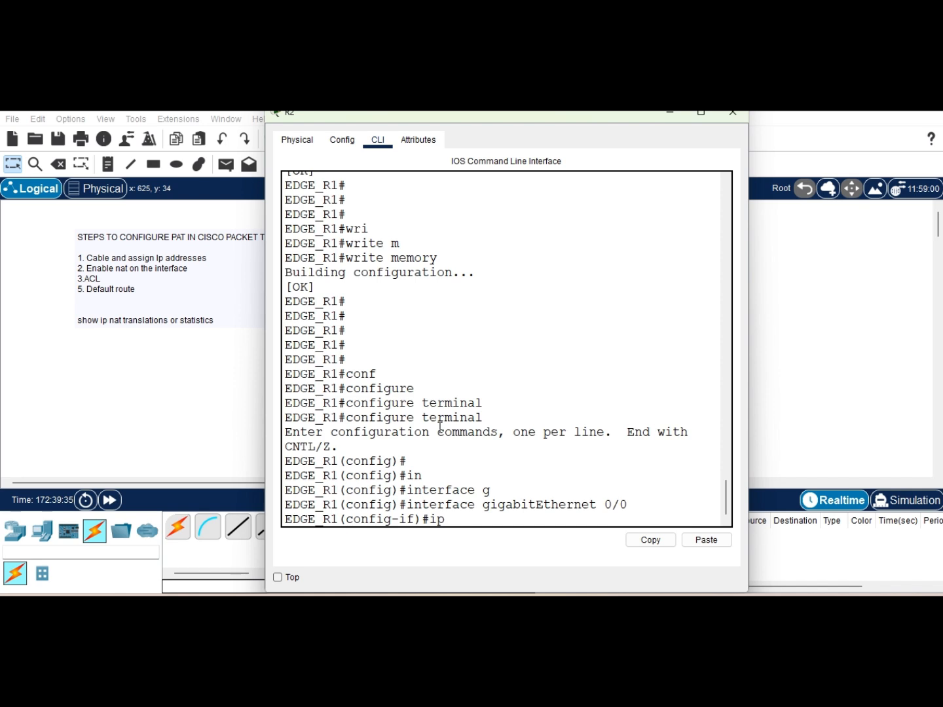
text( nat)
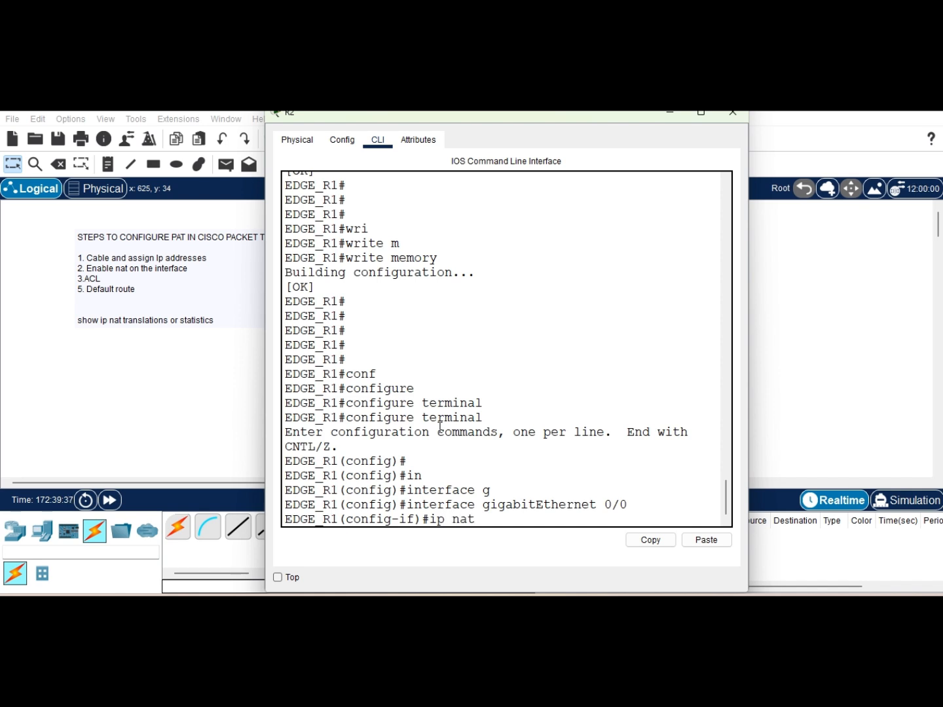
key(Tab)
text(ou)
key(Tab)
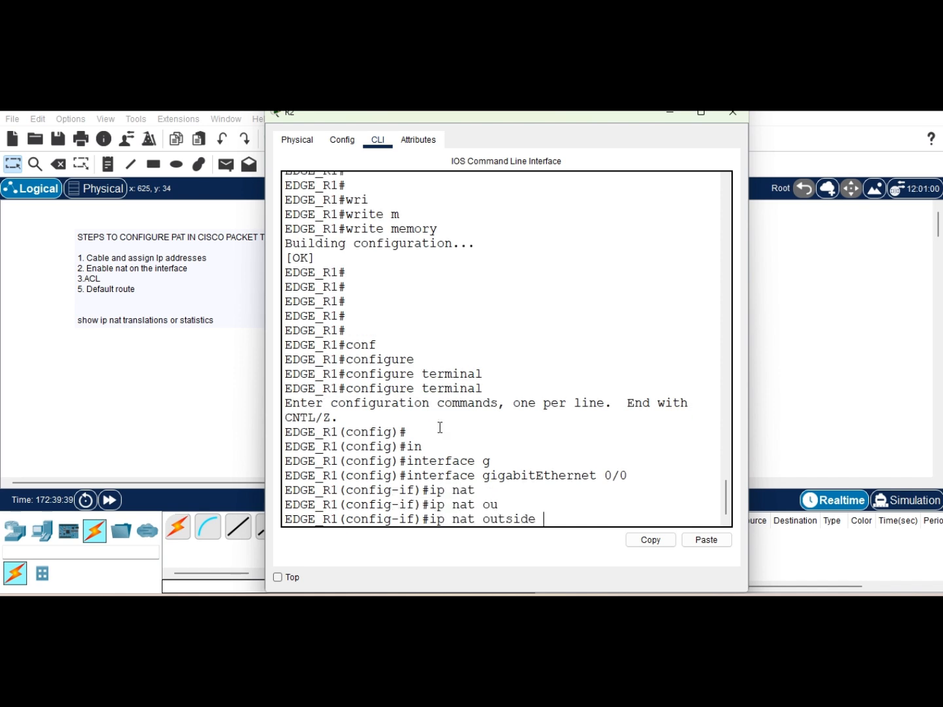
key(BackSpace)
key(BackSpace)
key(BackSpace)
key(BackSpace)
key(BackSpace)
key(BackSpace)
key(BackSpace)
key(BackSpace)
text(ins)
key(Tab)
key(Return)
key(Return)
key(Return)
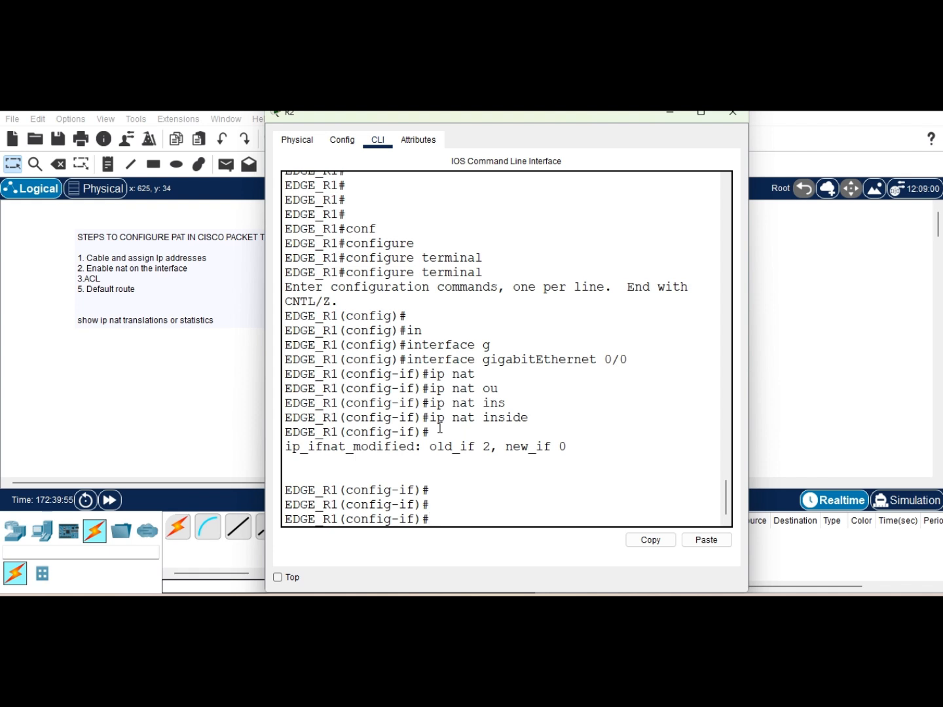
key(Return)
key(Return)
key(Return)
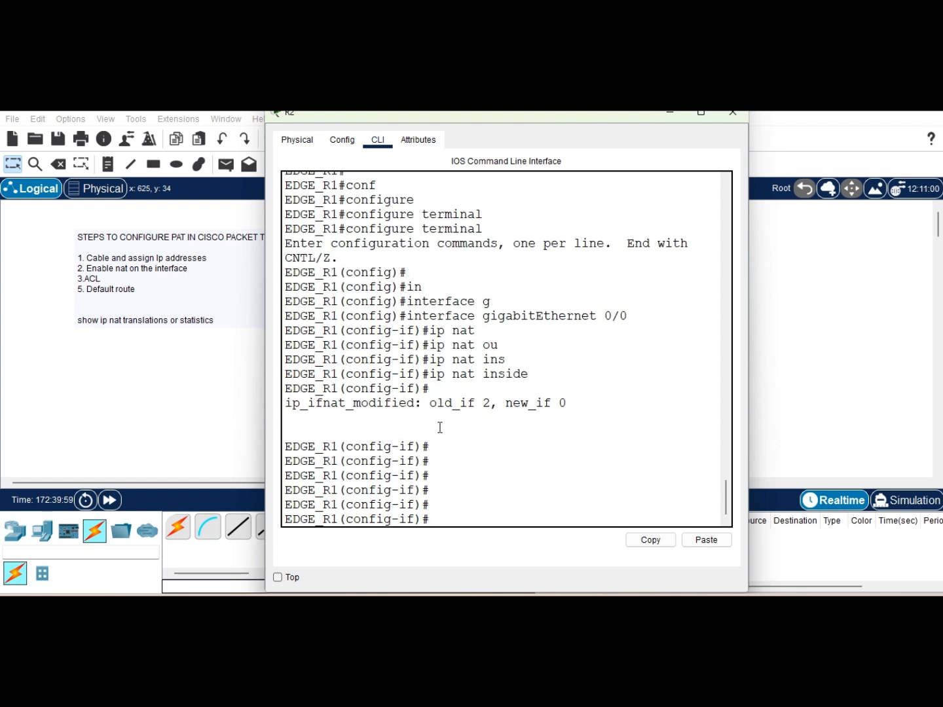
Step: Select interface GigabitEthernet 0/1, set it as ip nat outside, and end configuration mode
text(int)
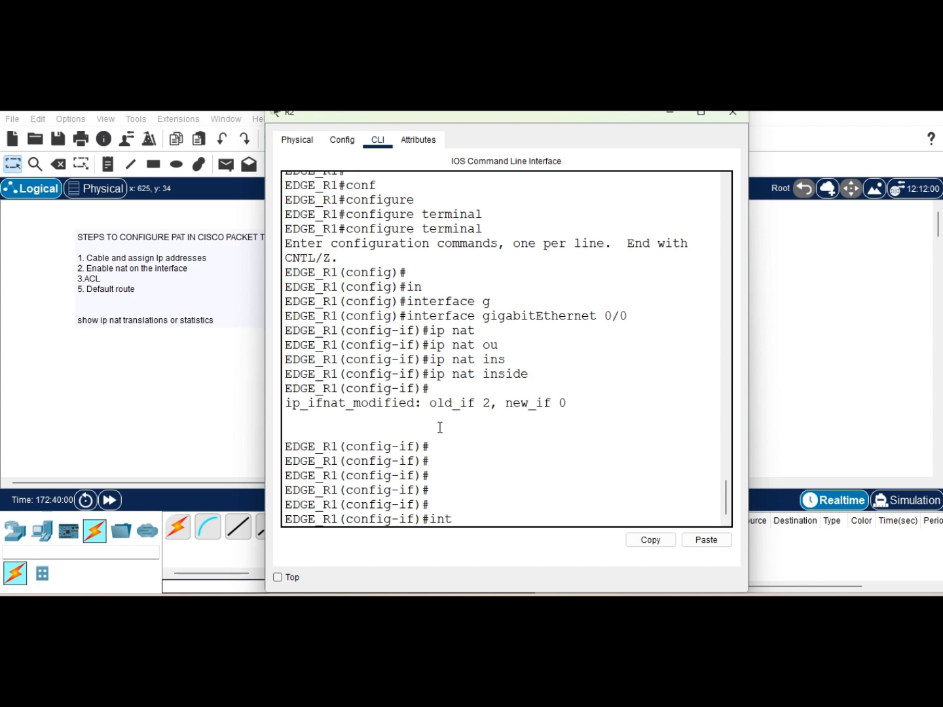
text( gig 0./1)
key(Return)
key(Up)
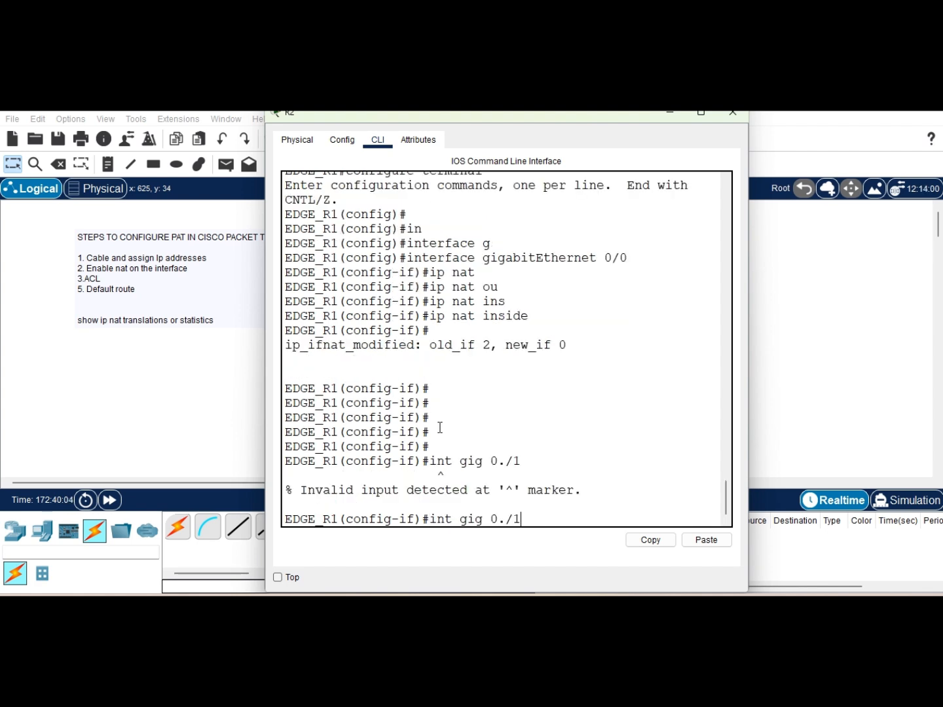
key(BackSpace)
key(BackSpace)
key(BackSpace)
text(/1)
key(Return)
key(Return)
key(Return)
text(ip nat)
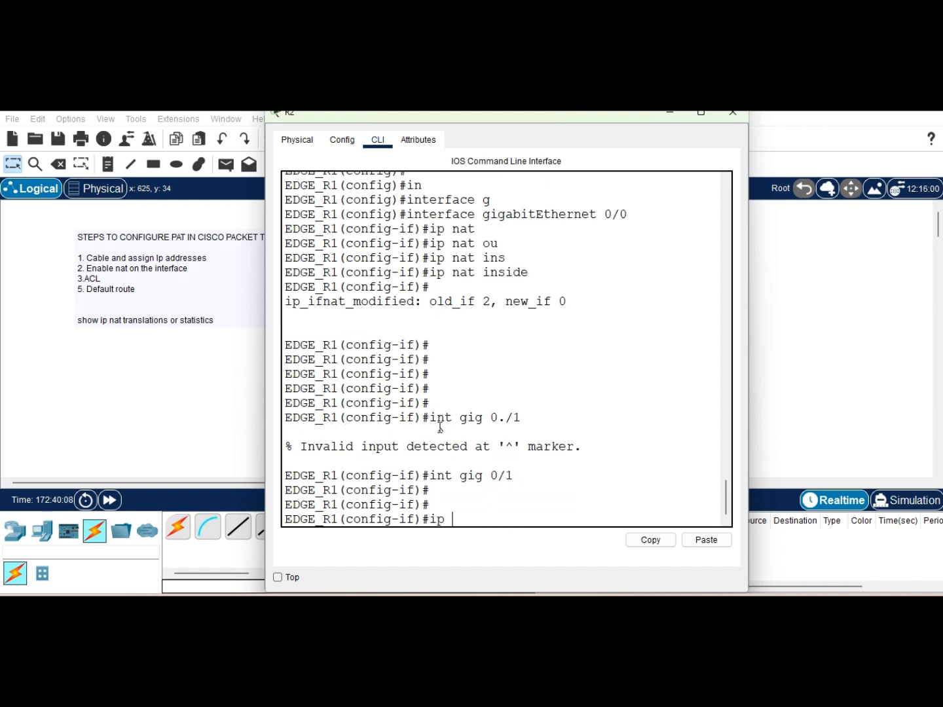
key(Tab)
text(ou)
key(Tab)
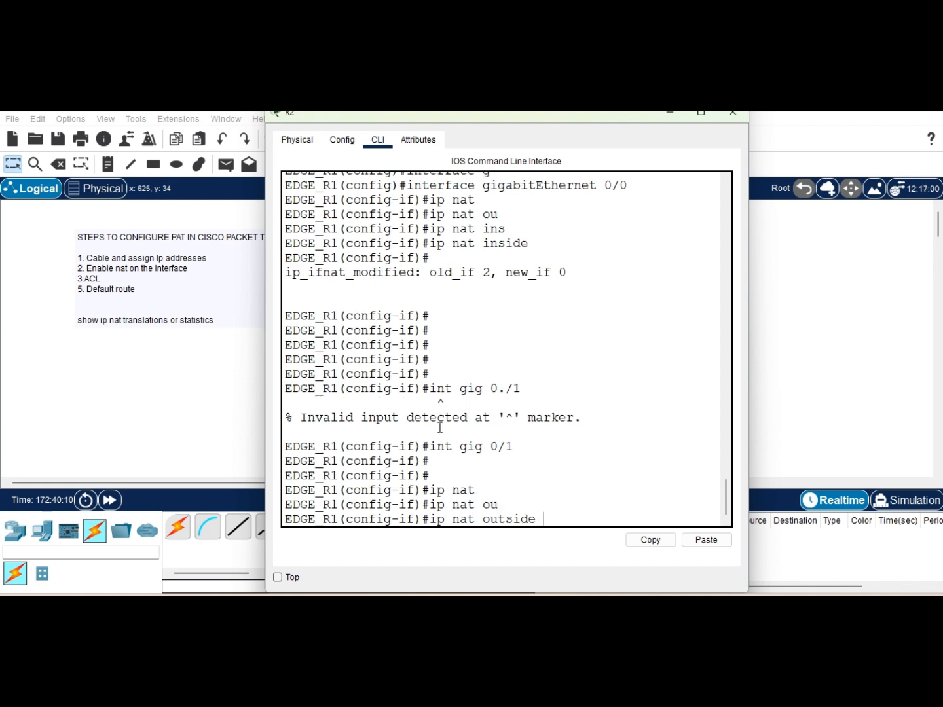
key(Return)
key(Return)
key(Return)
key(Return)
key(Return)
text(end)
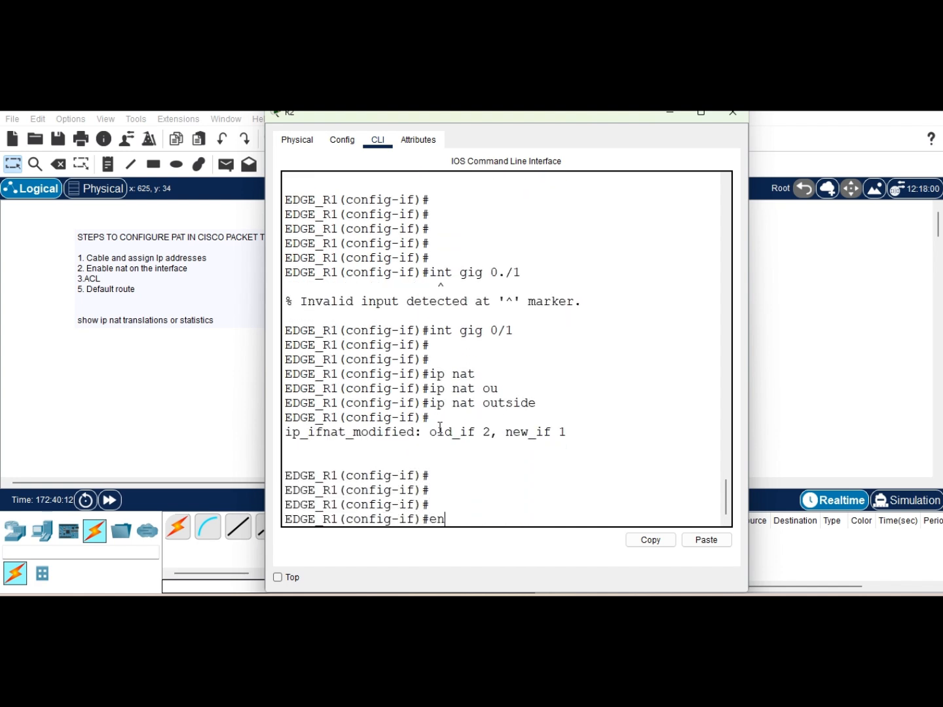
key(Return)
key(Return)
key(Return)
key(Return)
key(Return)
key(Return)
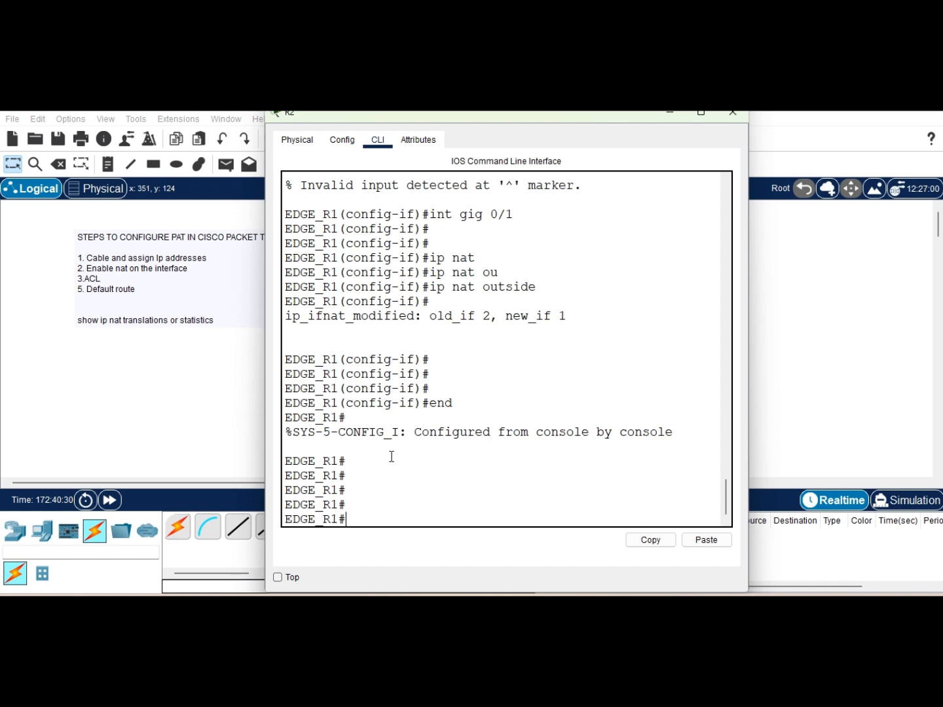
Step: In global configuration, create standard access-list 1 permitting 192.168.10.0 with wildcard 0.0.0.255
text(conf)
key(Tab)
key(Tab)
key(Return)
key(Return)
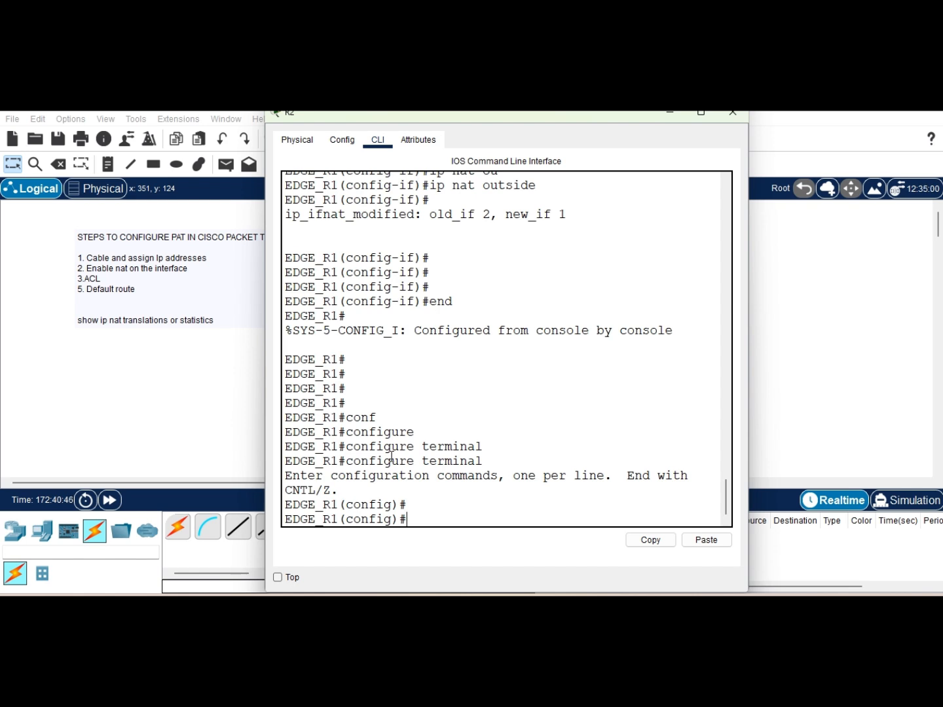
text(ac)
key(Tab)
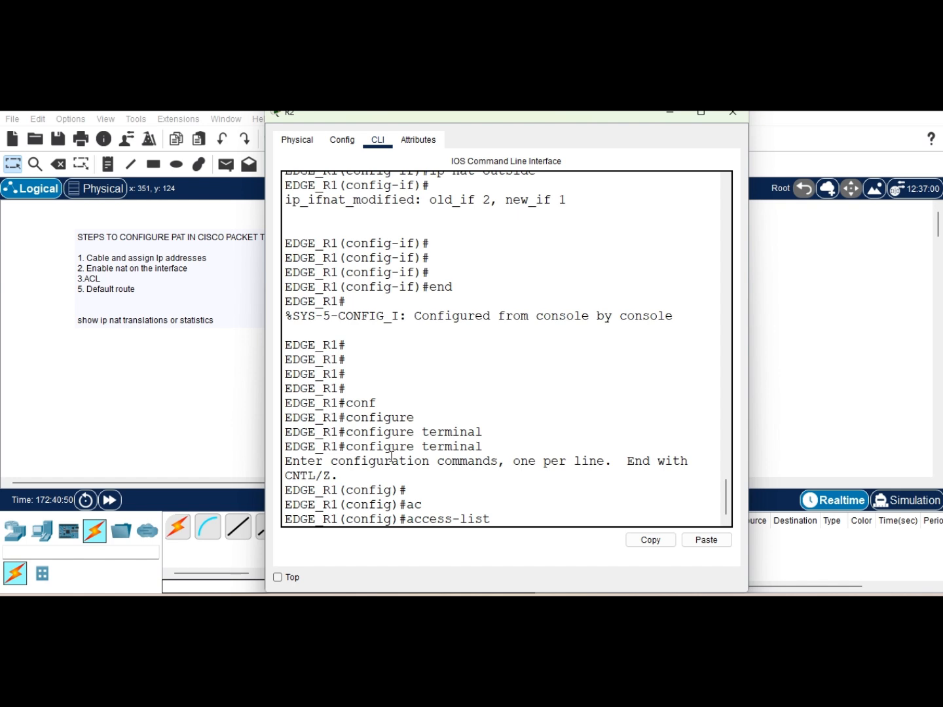
text(?)
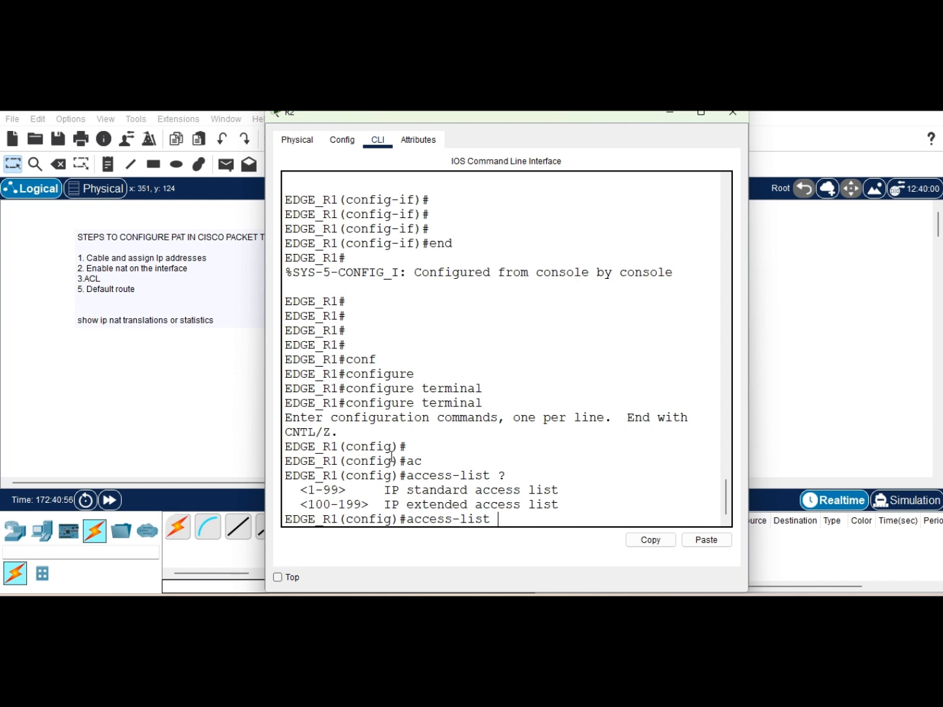
text(1)
text(?)
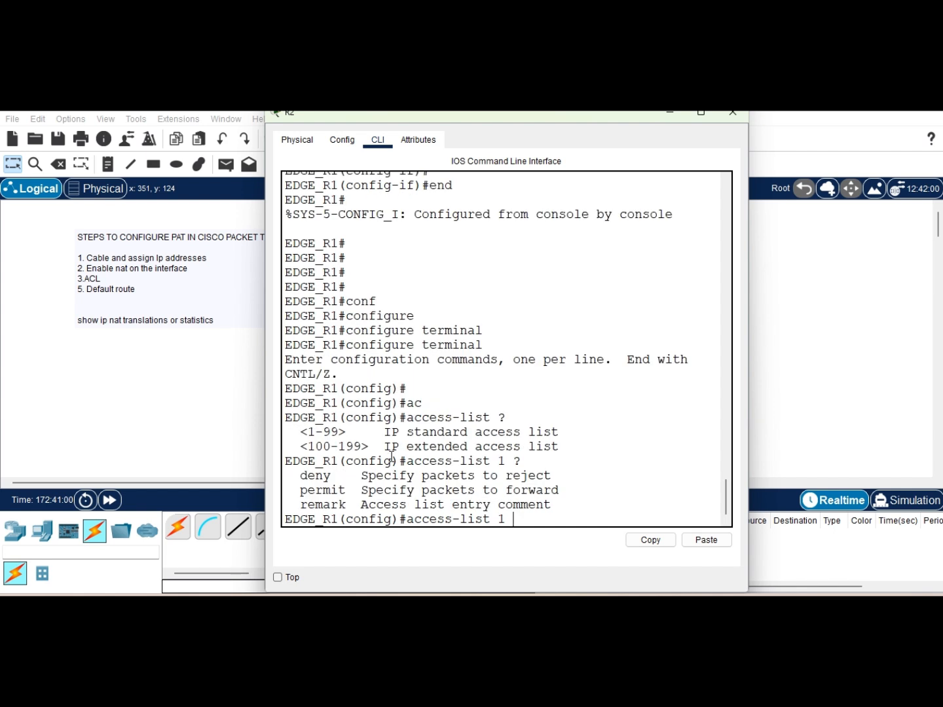
text(per)
key(Tab)
text(192.168.10.0 0.0.0.255)
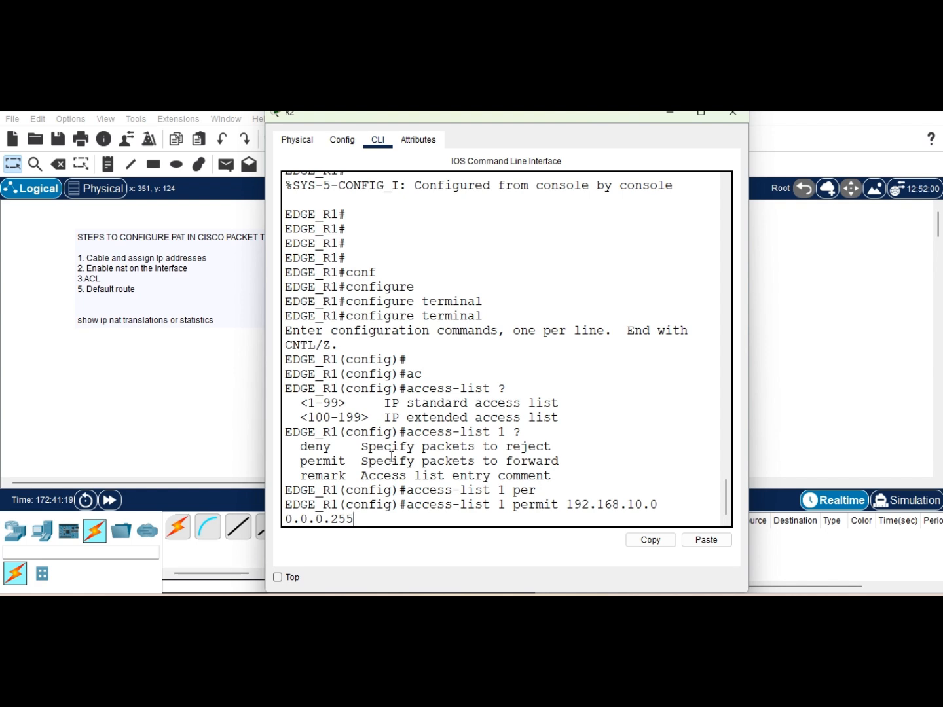
key(Return)
key(Return)
key(Return)
key(Return)
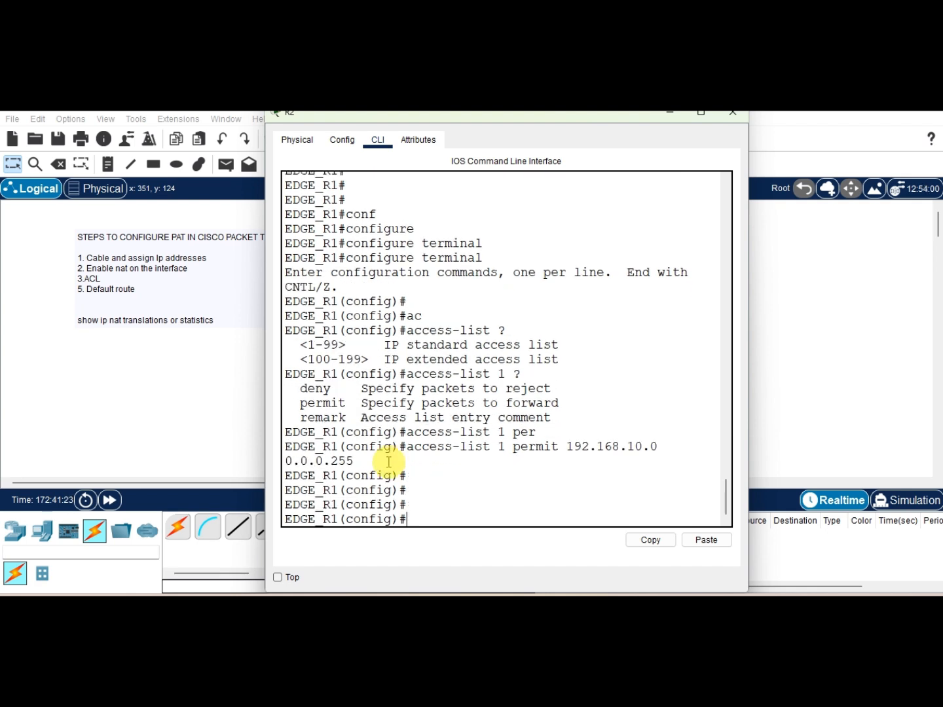
Step: Check the ISP-R1 link address on the topology, then add a default static route 0.0.0.0 0.0.0.0 via next hop 41.10.12.2
click(671, 118)
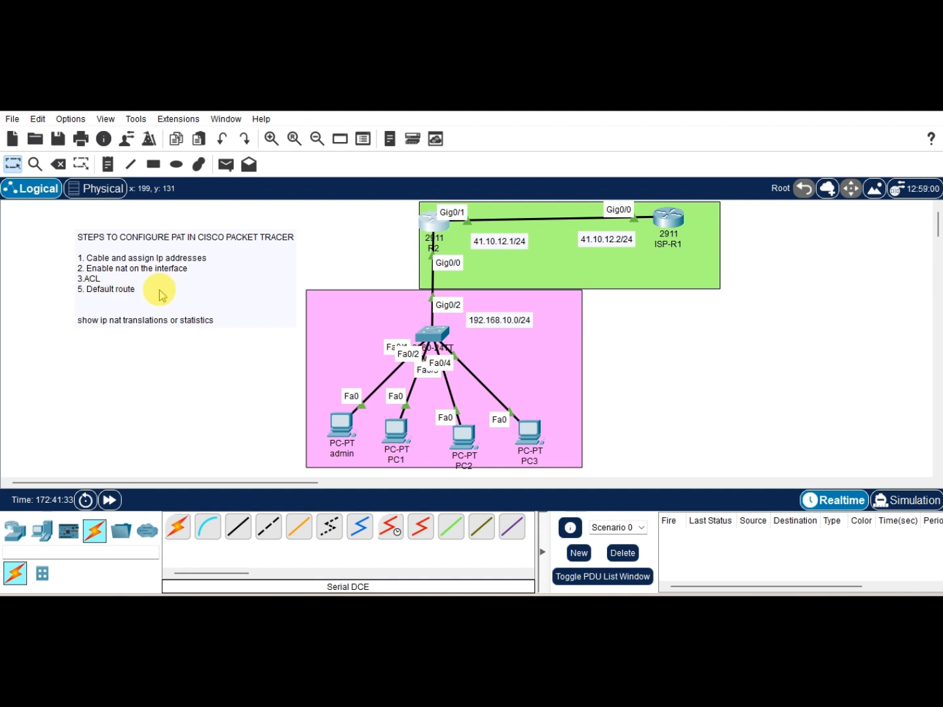
click(426, 233)
click(426, 233)
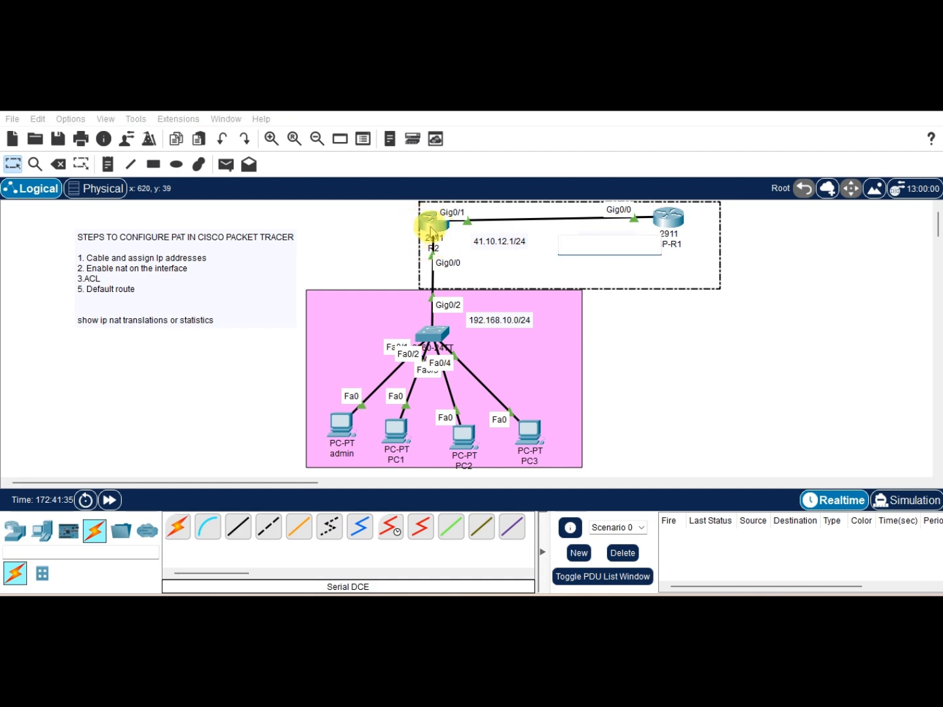
key(Return)
key(Return)
key(Return)
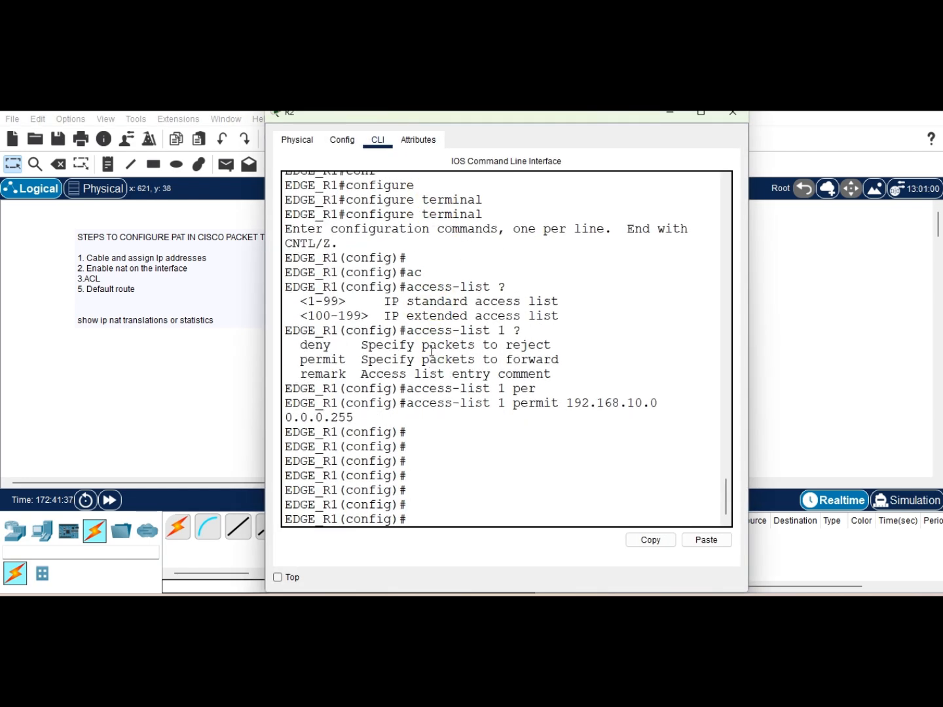
text(ip rou)
key(Tab)
text(t)
key(Tab)
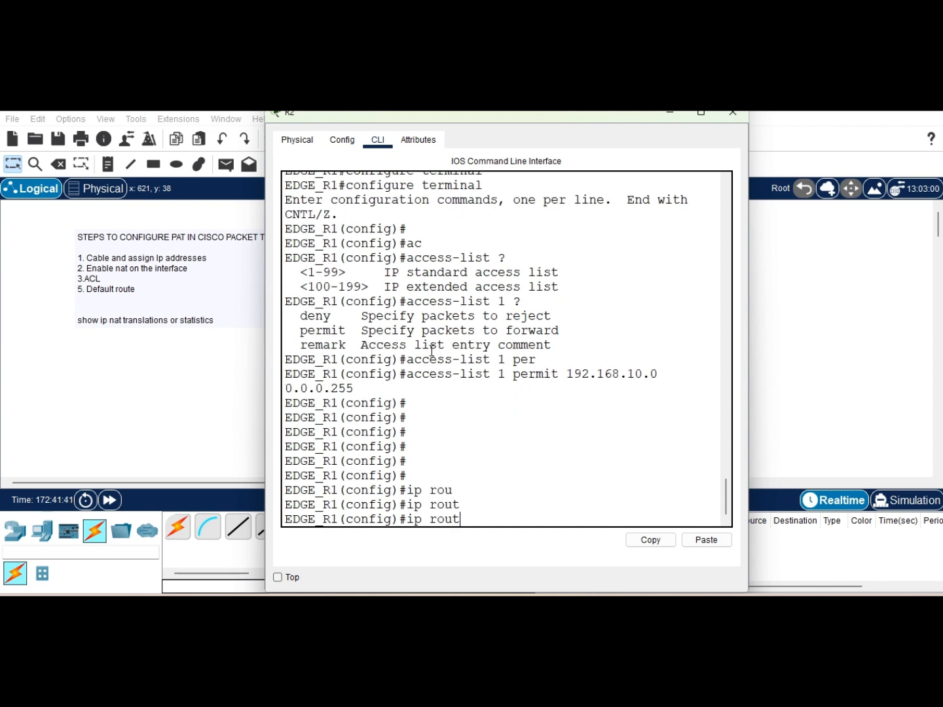
text(e)
key(Tab)
text(0.0.0.0 )
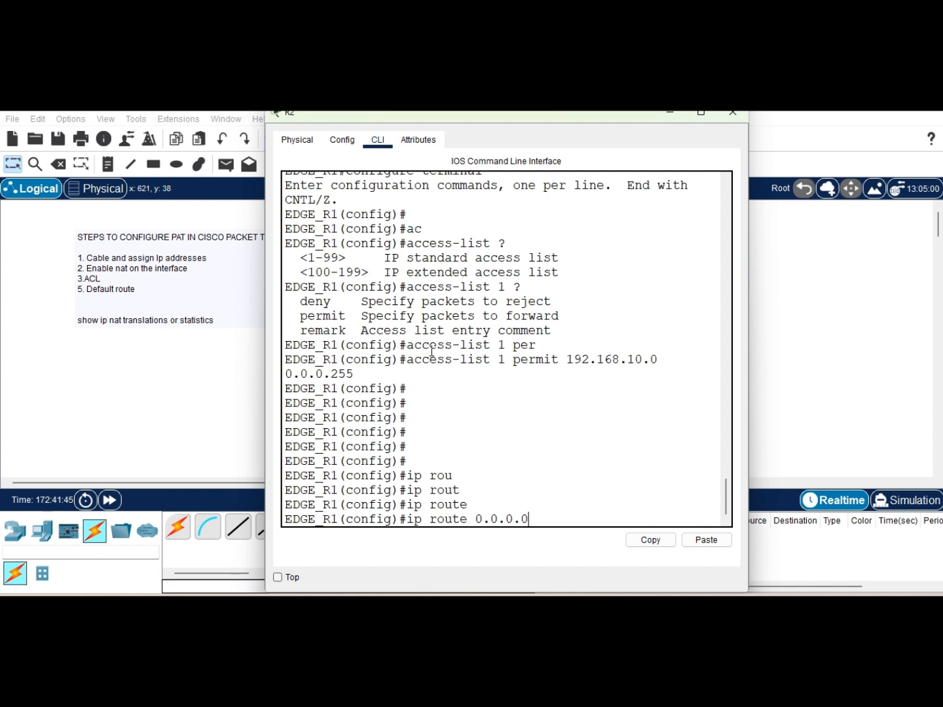
text(0.0.0.0 41)
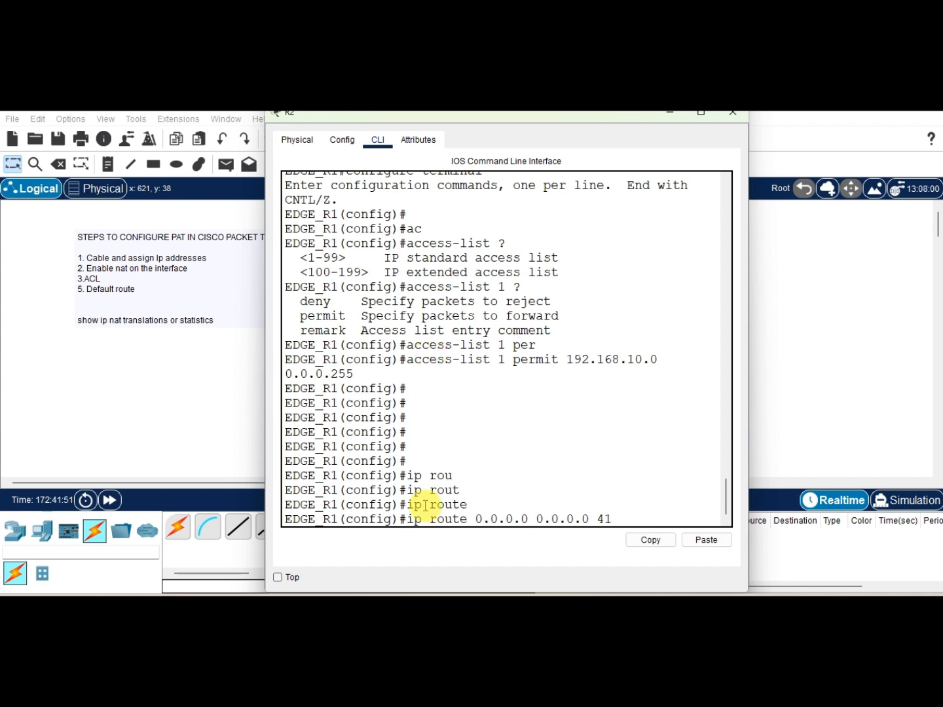
mouse_move(461, 592)
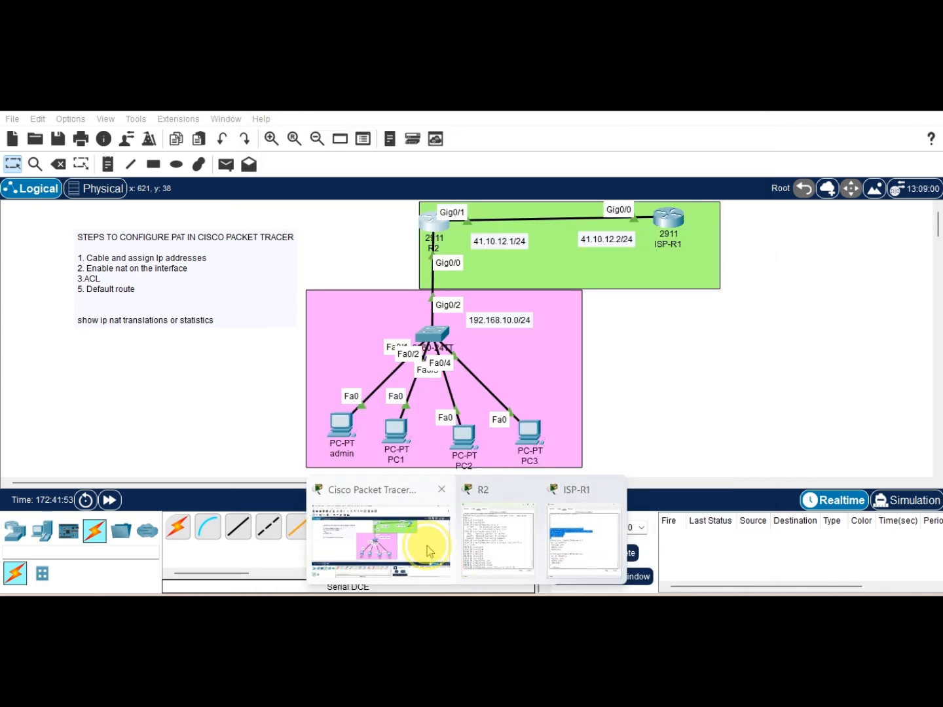
click(380, 557)
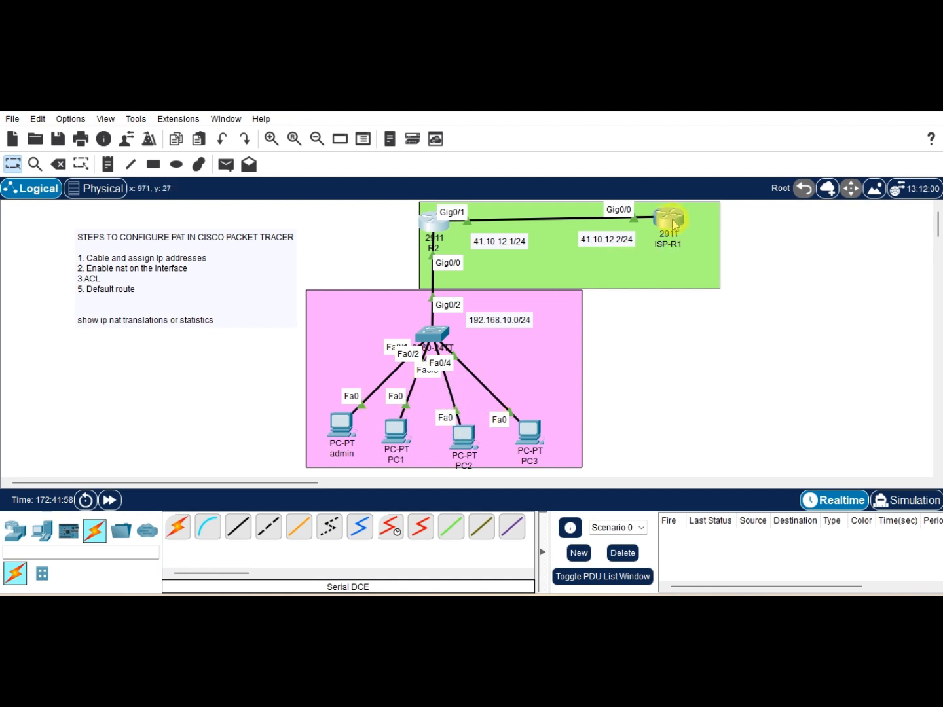
mouse_move(674, 224)
click(442, 223)
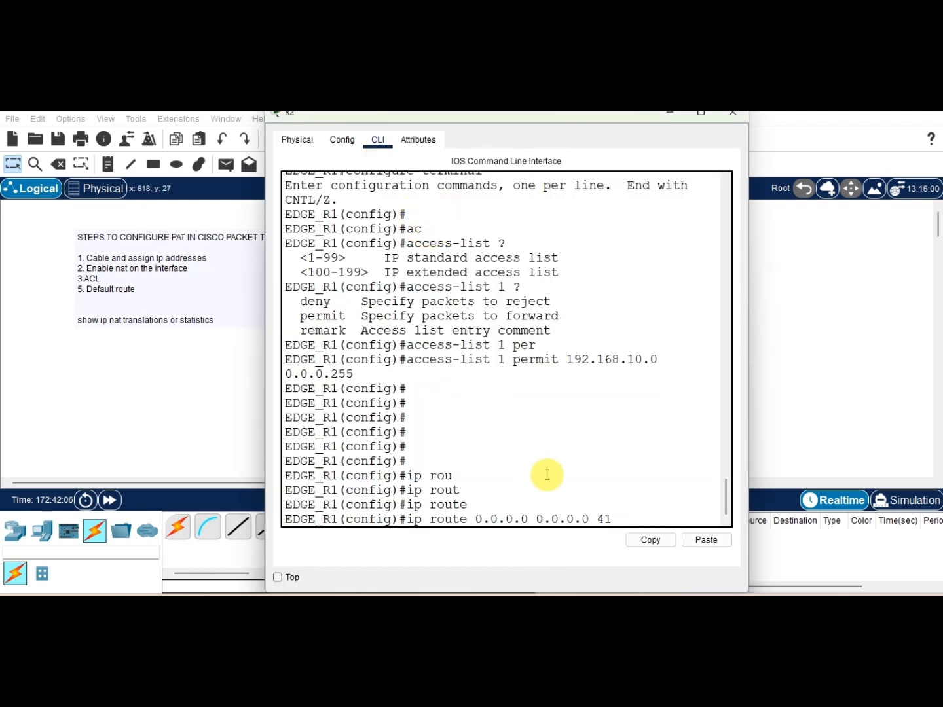
text(.10.12.1)
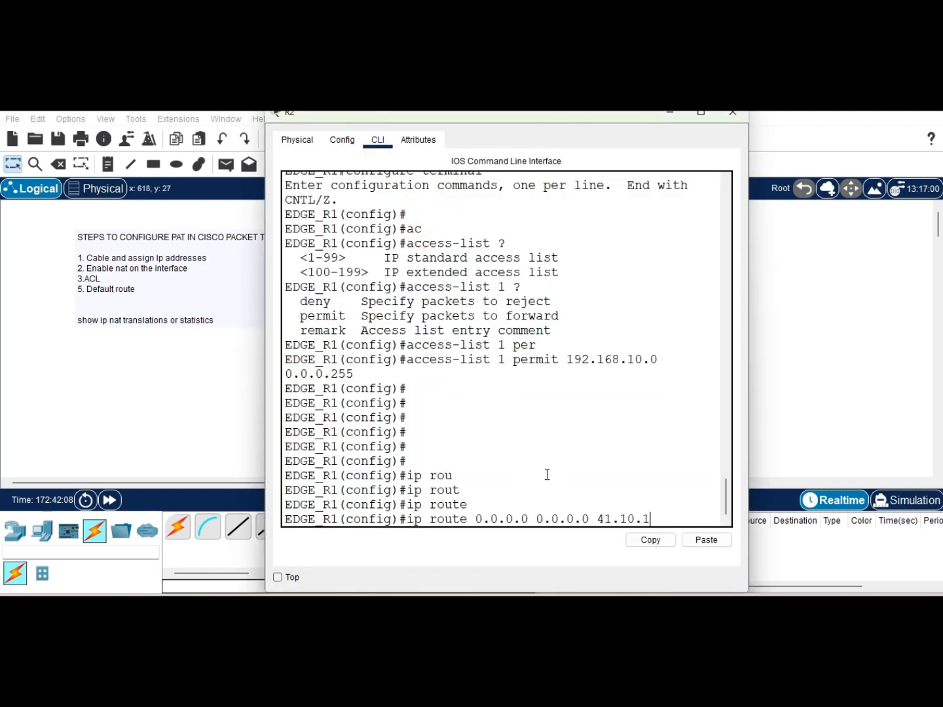
key(BackSpace)
text(2)
key(Return)
key(Return)
key(Return)
key(Return)
key(Return)
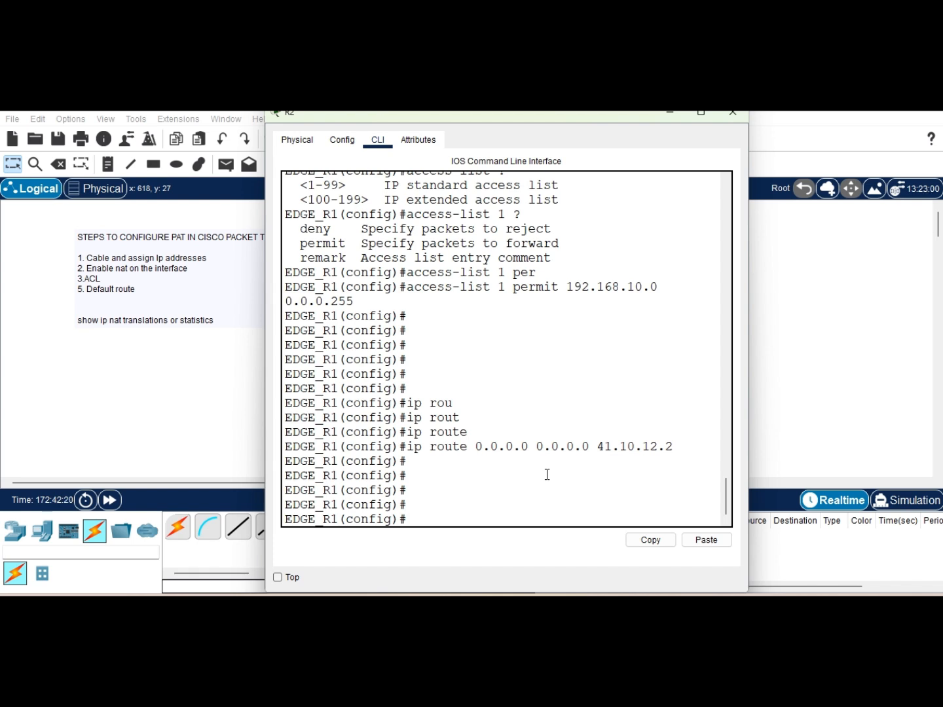
Step: Start the ip nat inside source list command, using help to list the available NAT and source options
text(p nat)
key(Tab)
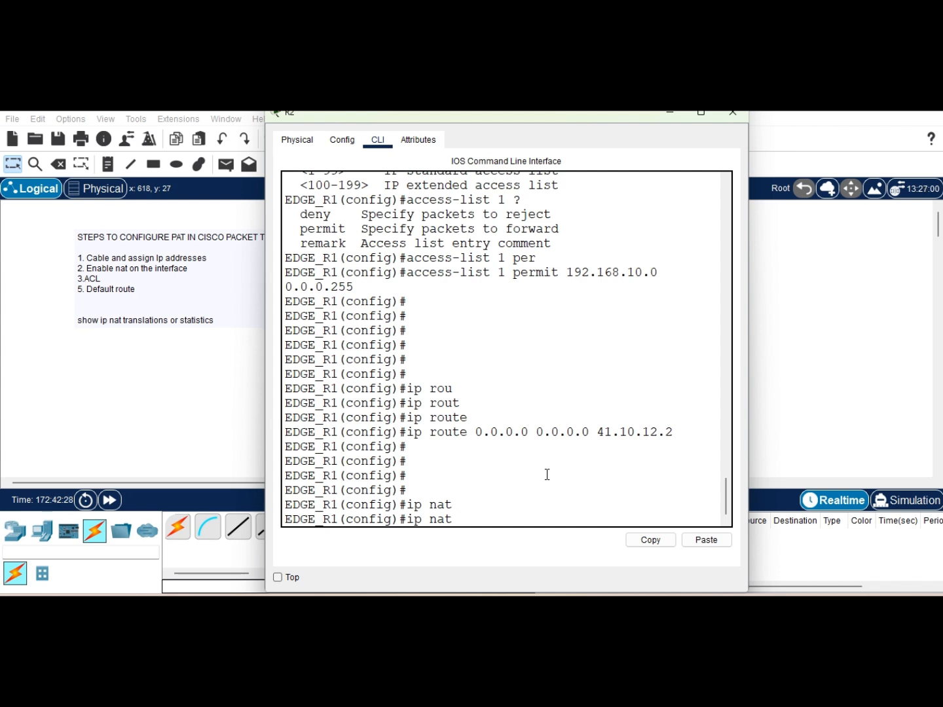
text(?)
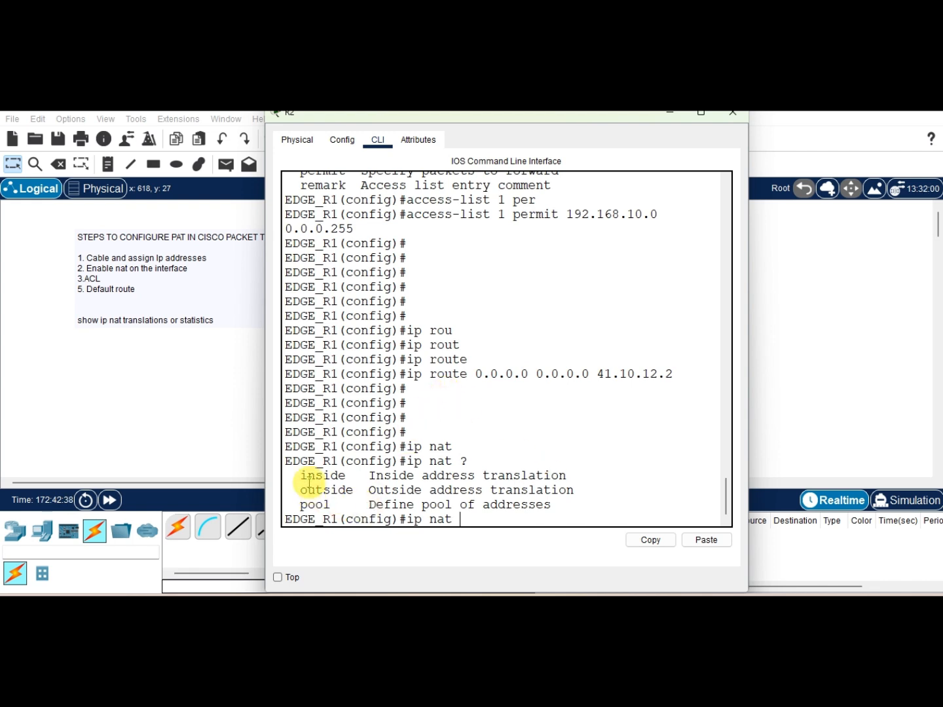
drag(303, 480, 354, 490)
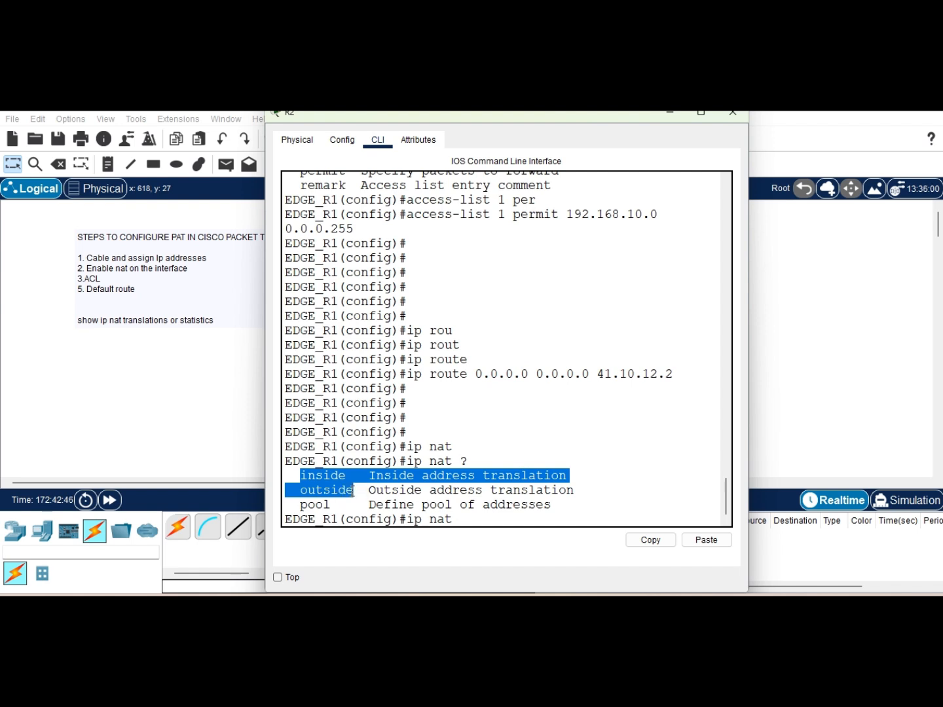
drag(296, 507, 350, 510)
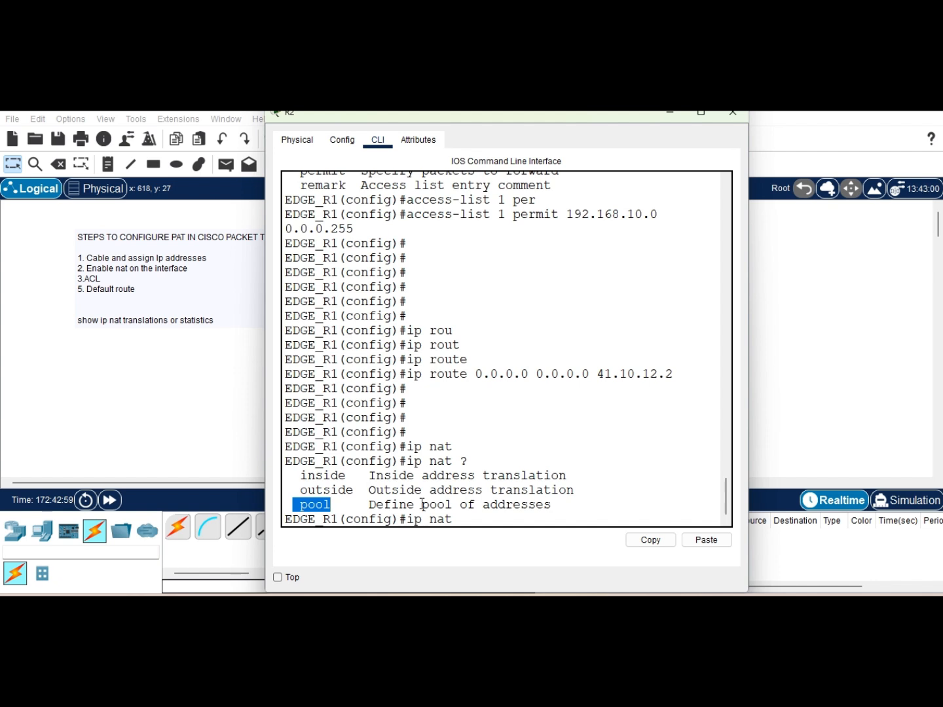
click(471, 519)
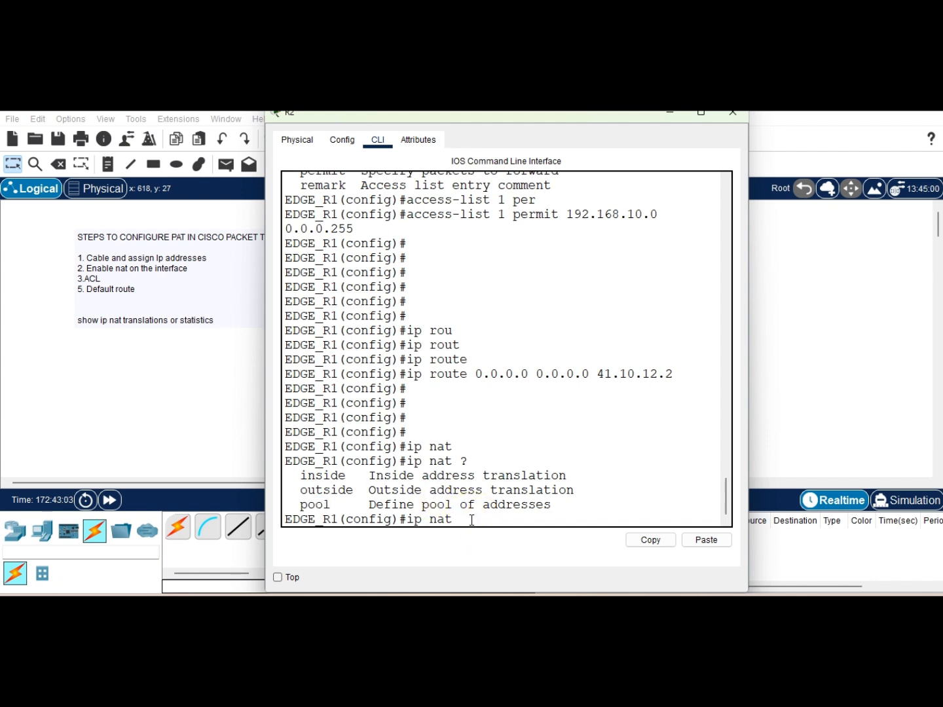
text(in)
key(Tab)
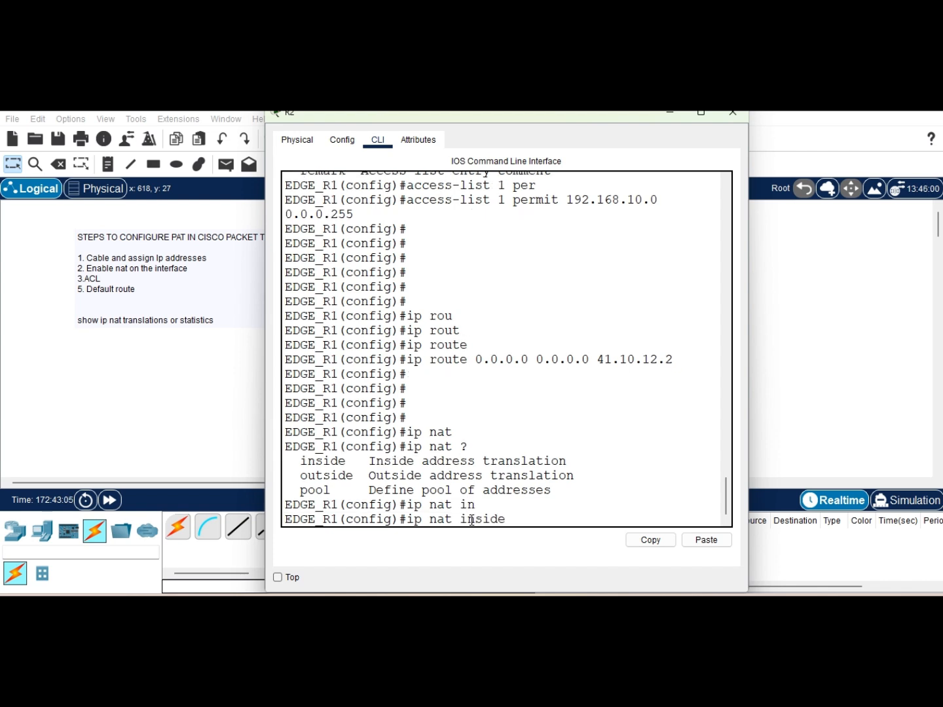
click(459, 578)
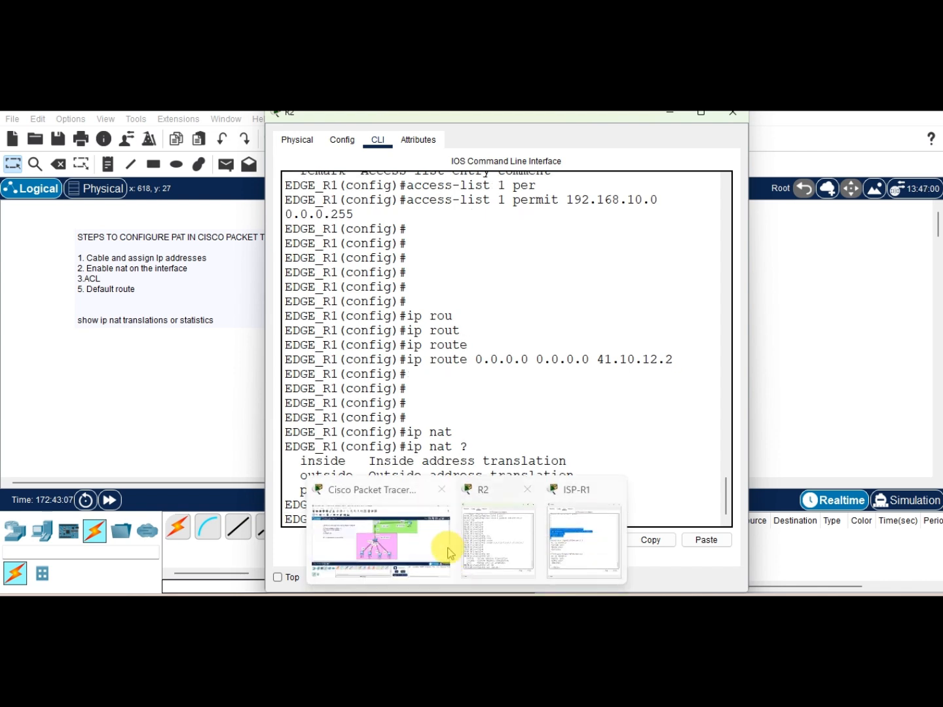
click(432, 543)
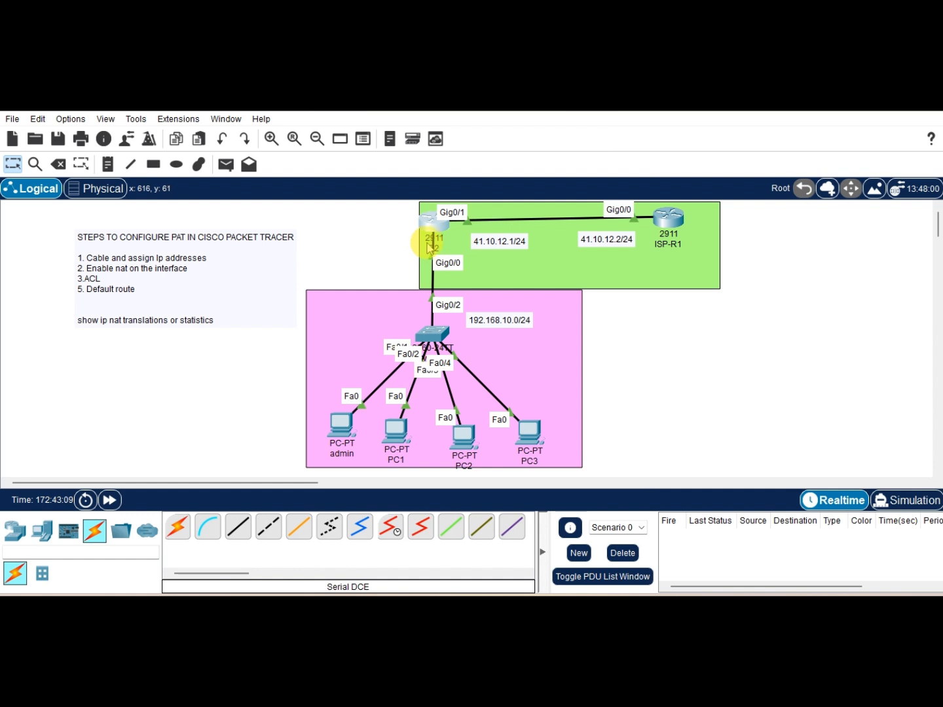
click(445, 229)
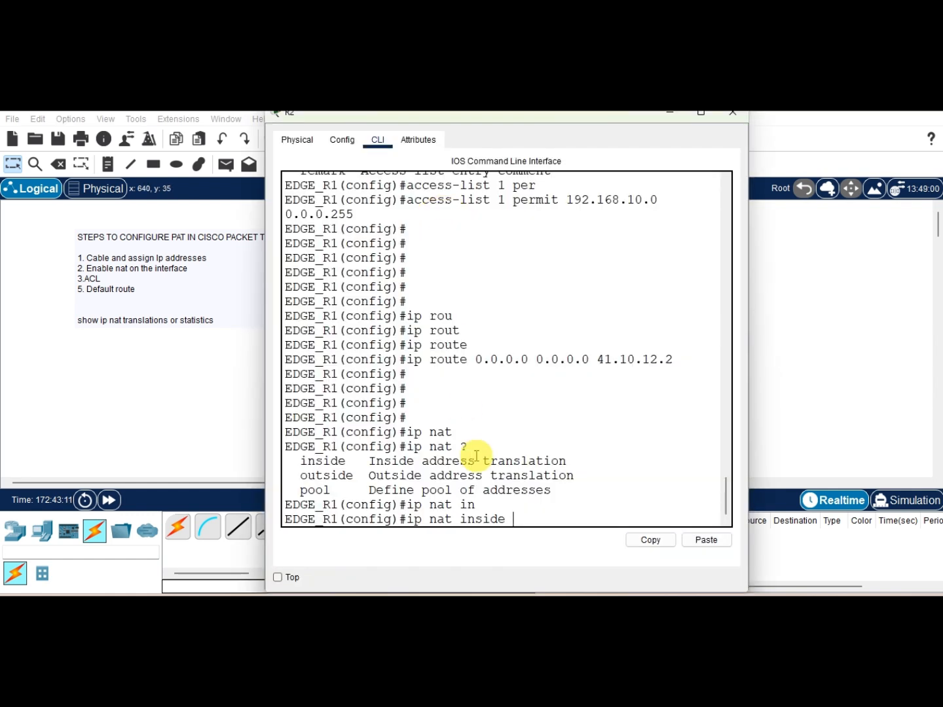
text(?)
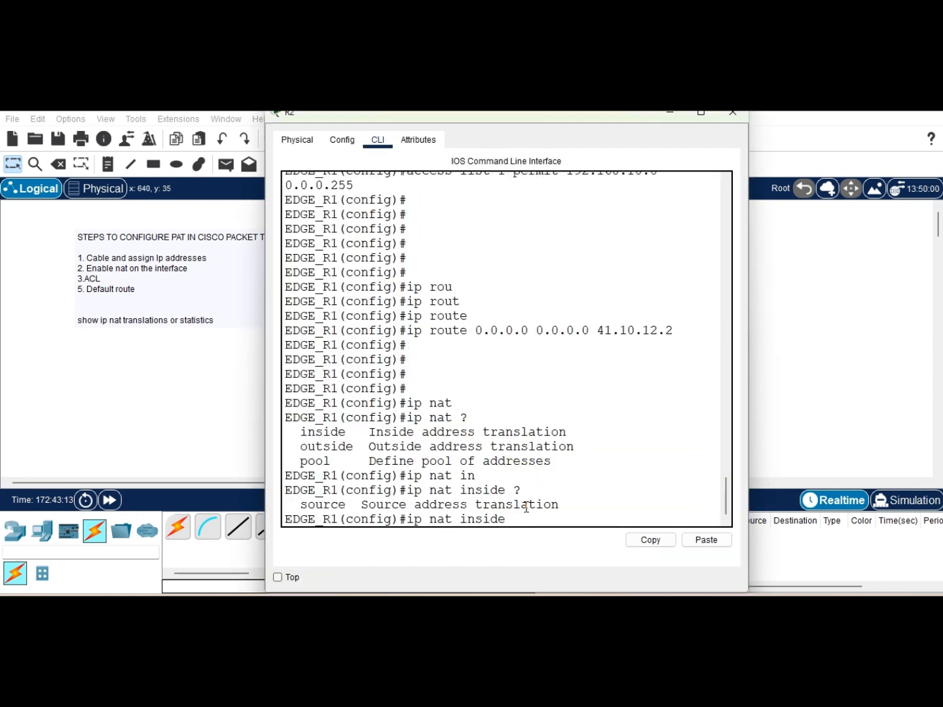
text(sou)
key(Tab)
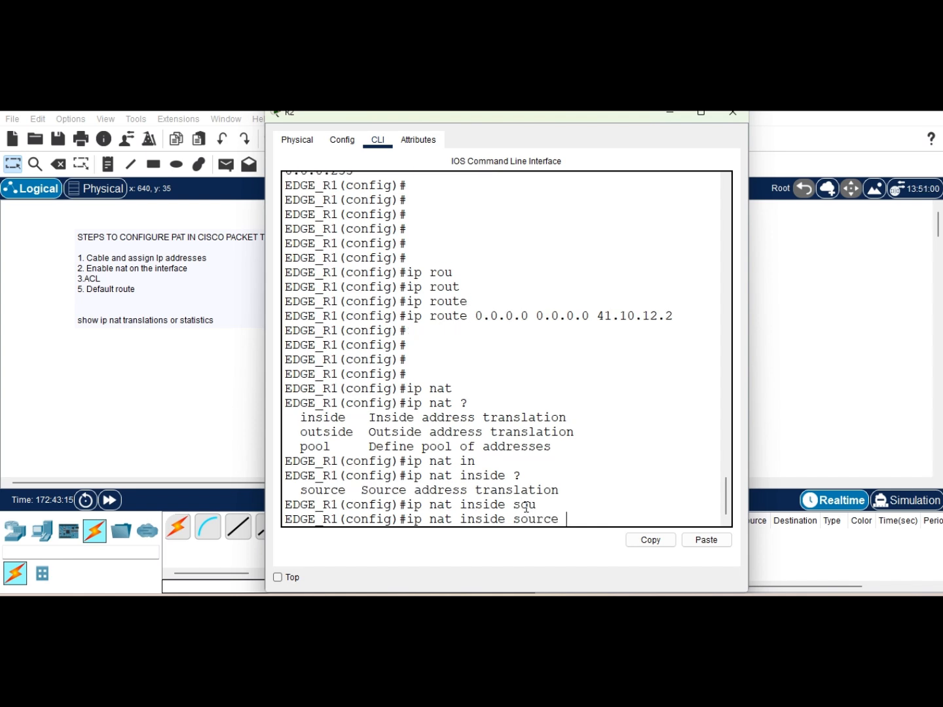
text(?)
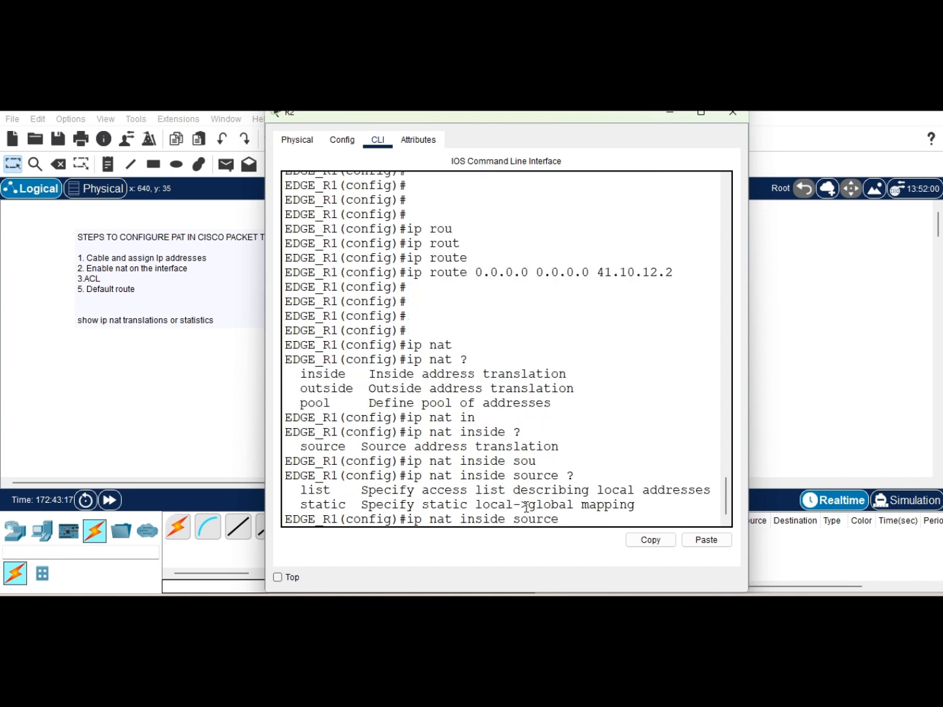
text(li)
key(Tab)
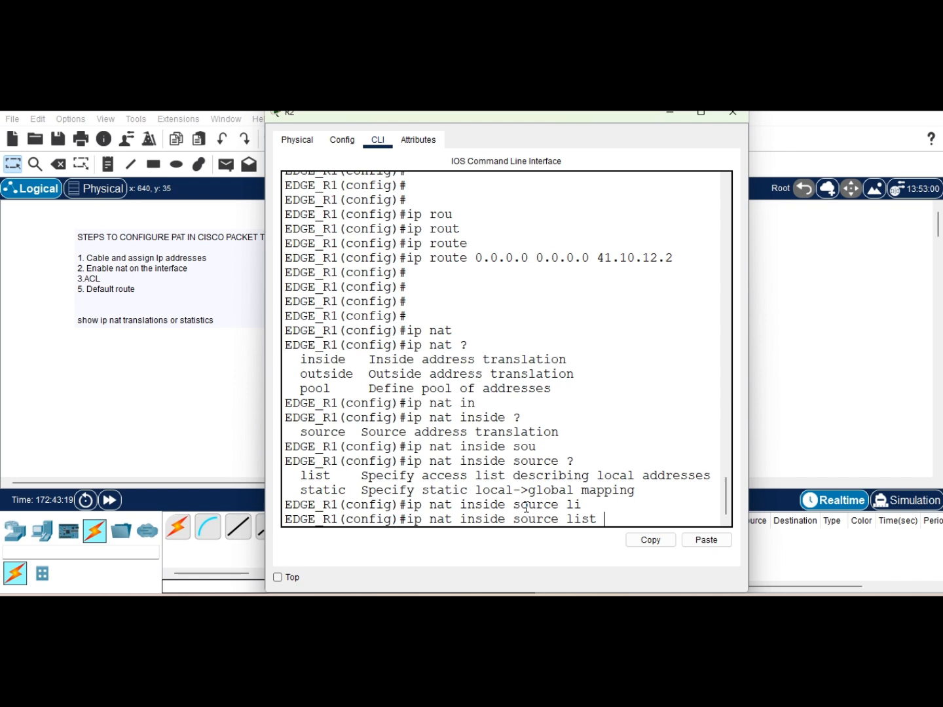
Step: Finish the NAT rule as ip nat inside source list 1 interface gigabitEthernet 0/1 and end configuration mode
scroll(444, 288, up, 10)
scroll(444, 288, down, 6)
click(427, 333)
drag(427, 333, 530, 337)
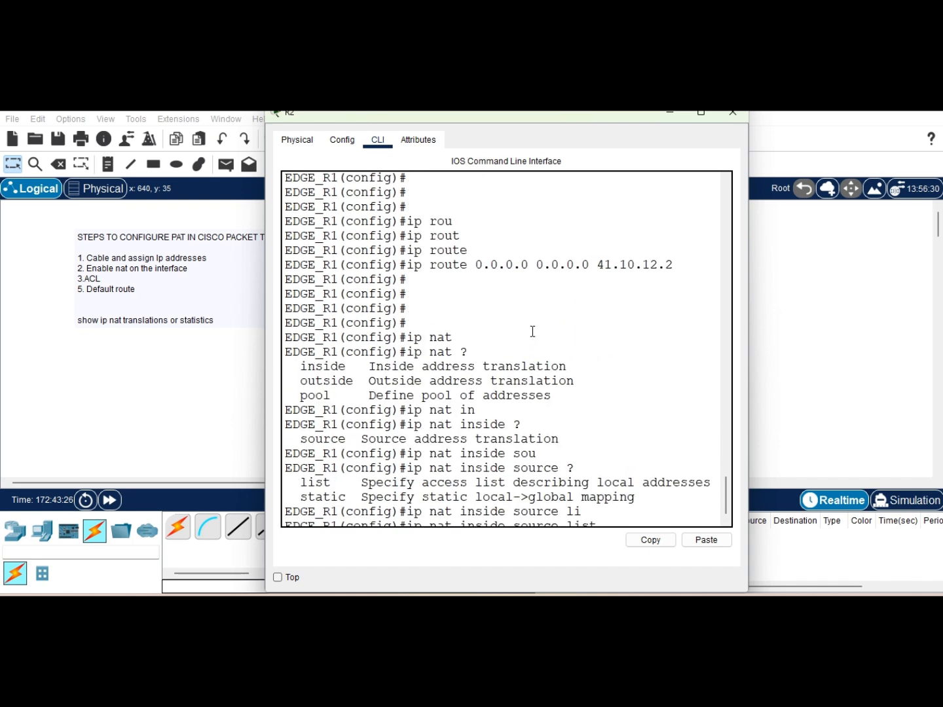
scroll(532, 331, up, 1)
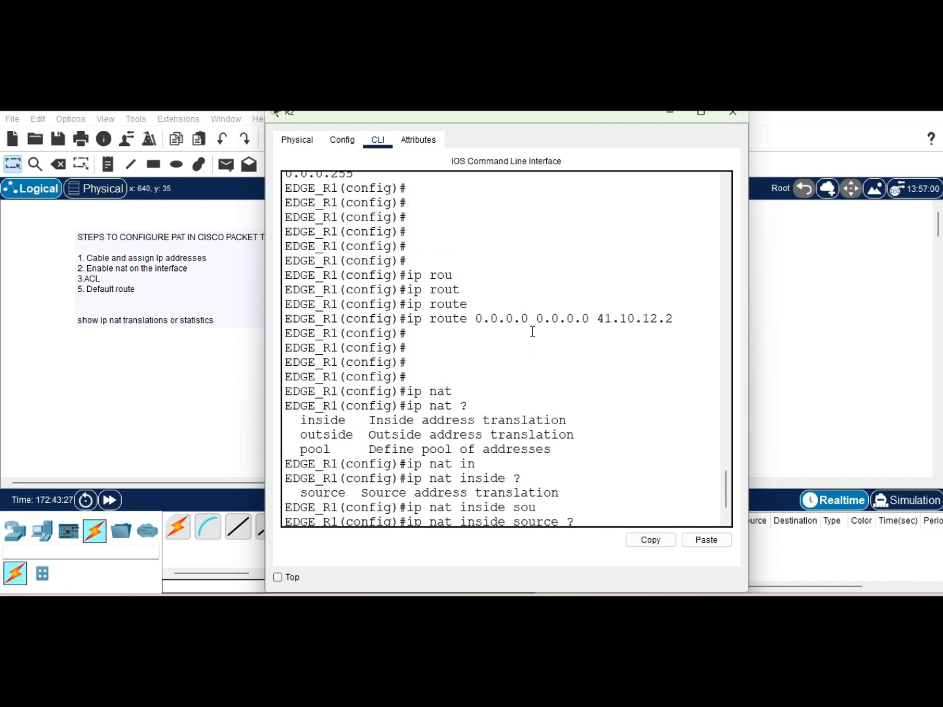
text(li)
key(Tab)
triple_click(608, 507)
click(614, 510)
text(1)
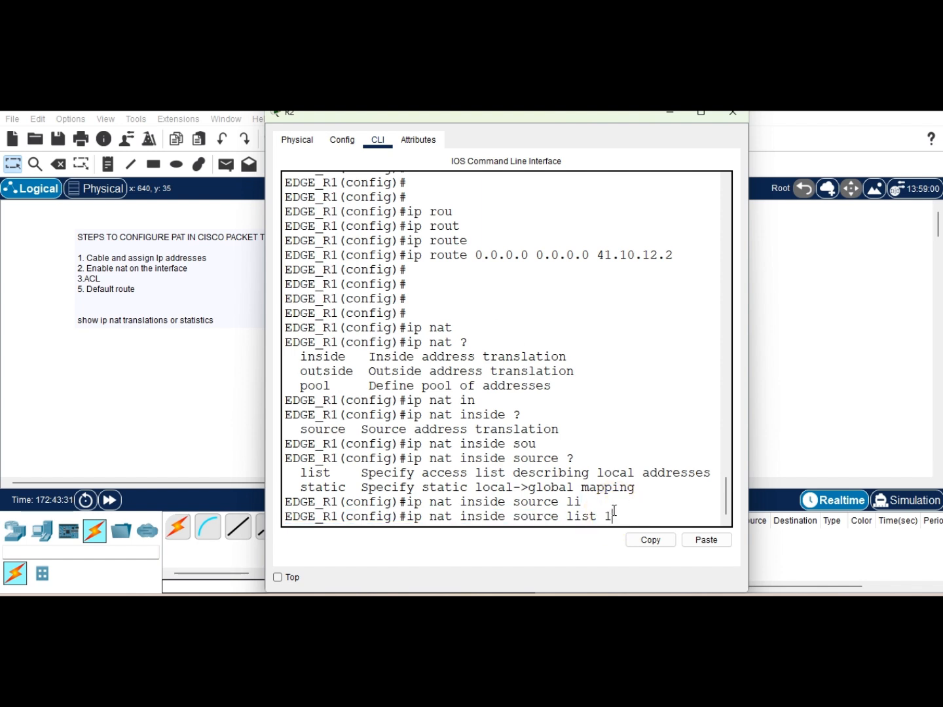
text( ?)
text(in)
key(Tab)
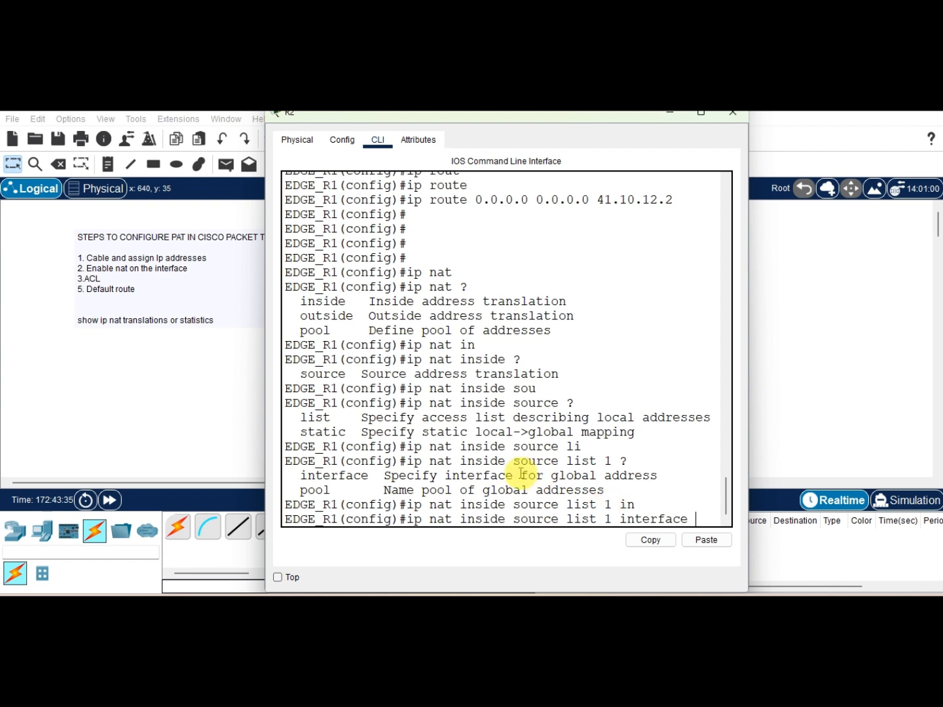
drag(300, 491, 333, 491)
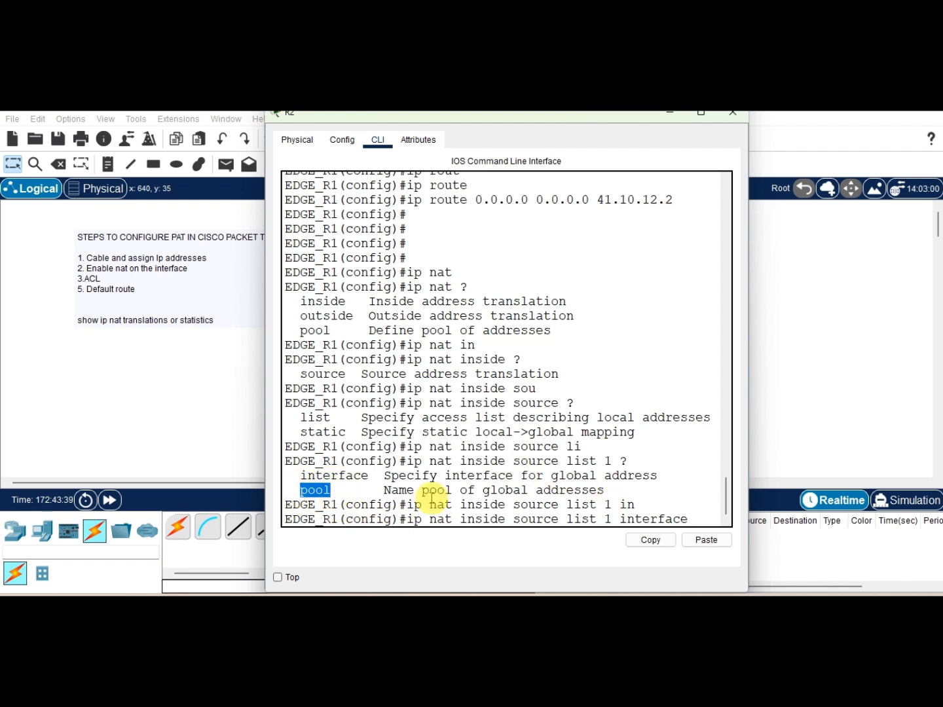
click(688, 519)
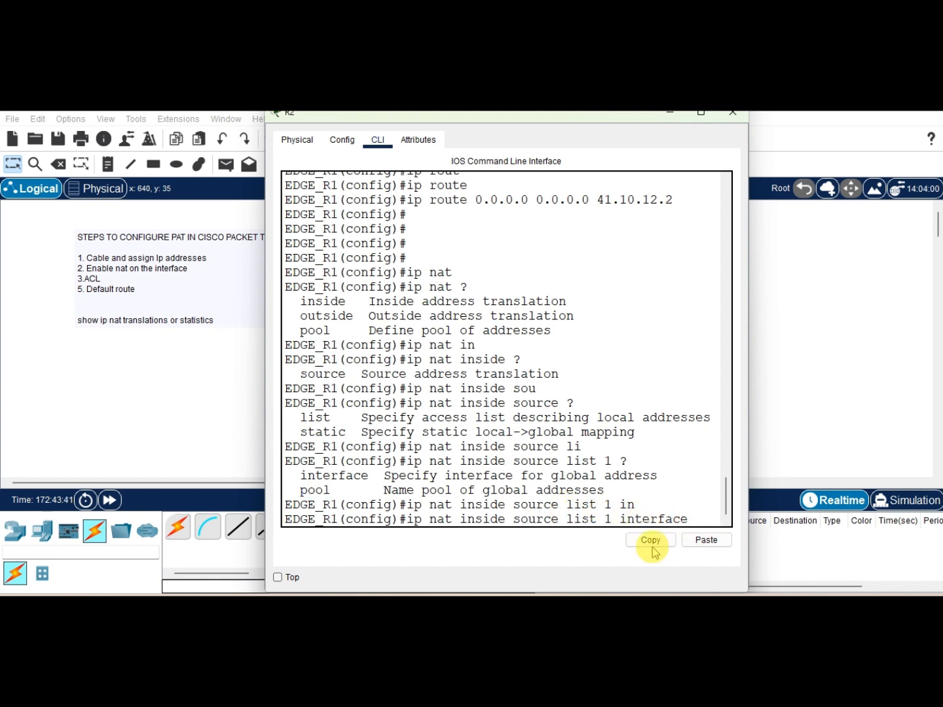
click(416, 532)
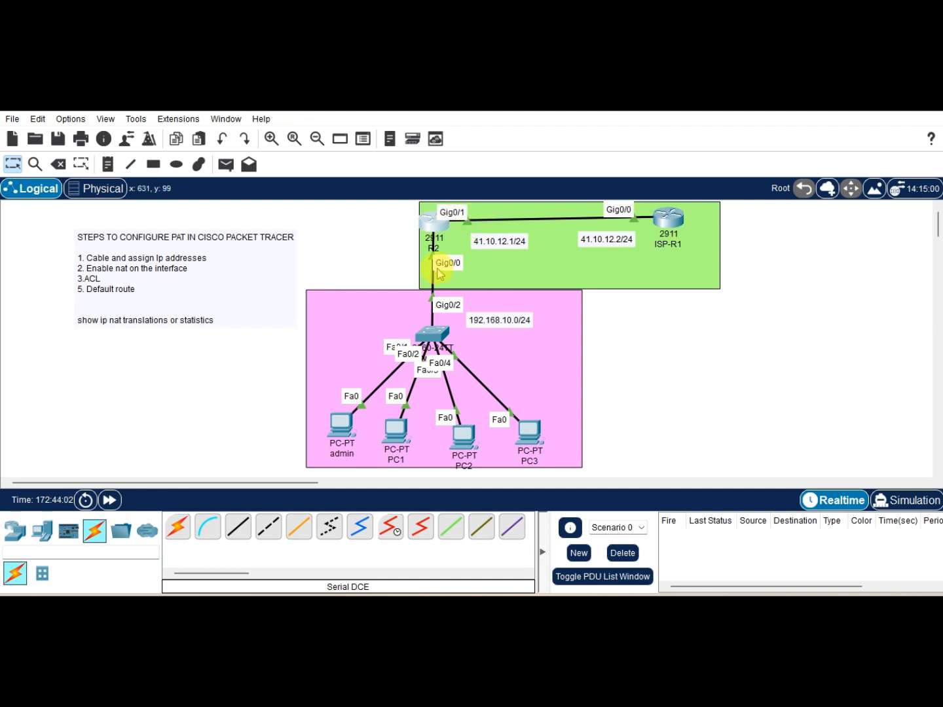
click(436, 216)
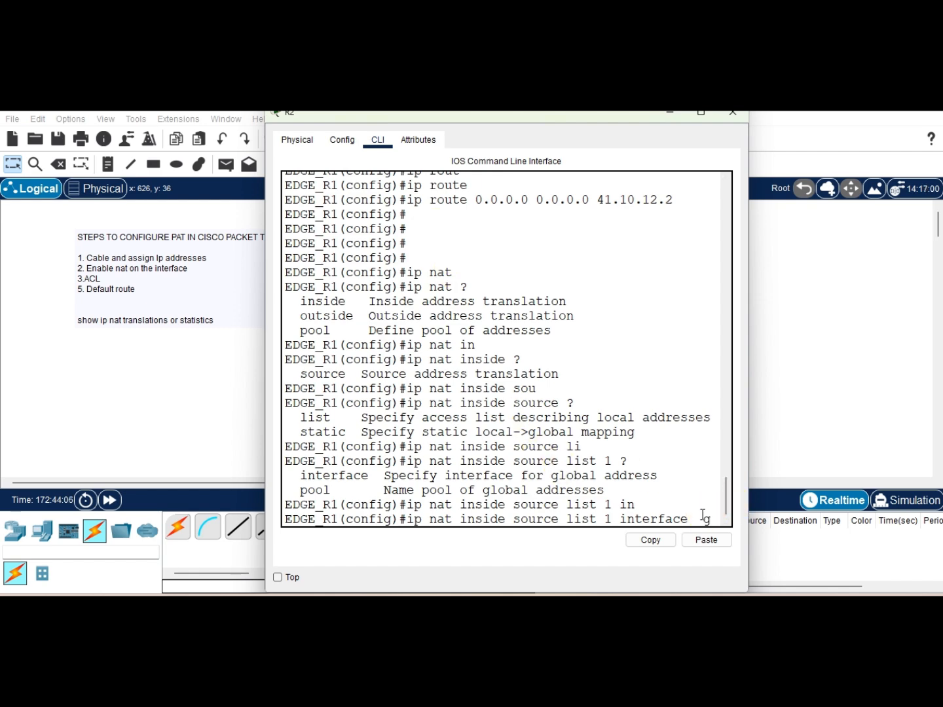
text(gigabitEthernet 0/1)
key(Tab)
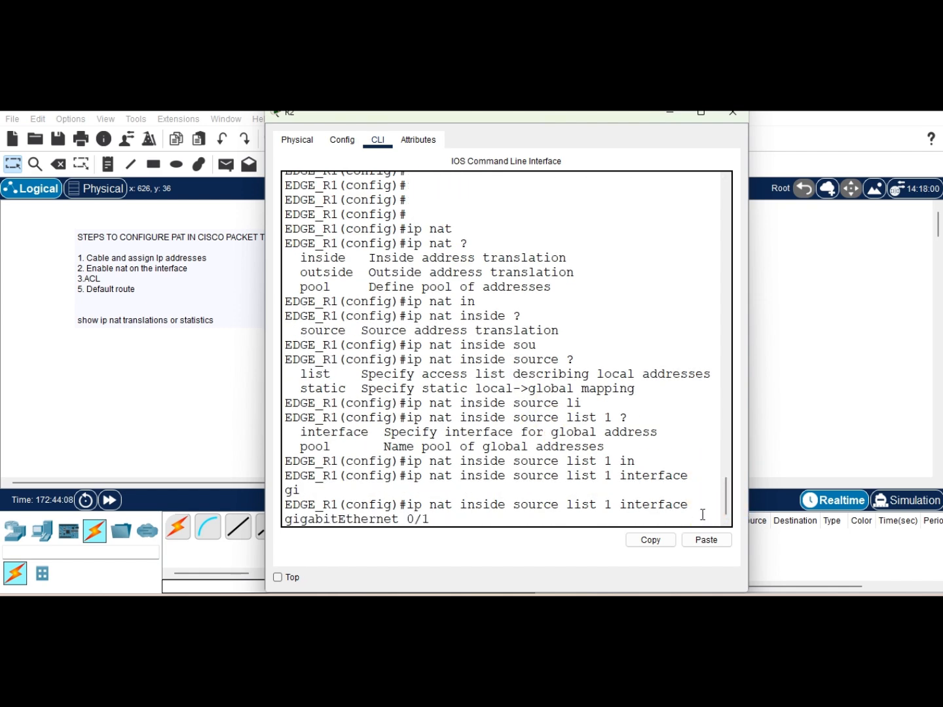
key(Return)
key(Return)
key(Return)
key(Return)
key(Return)
key(Return)
key(Return)
key(Return)
key(Return)
key(Return)
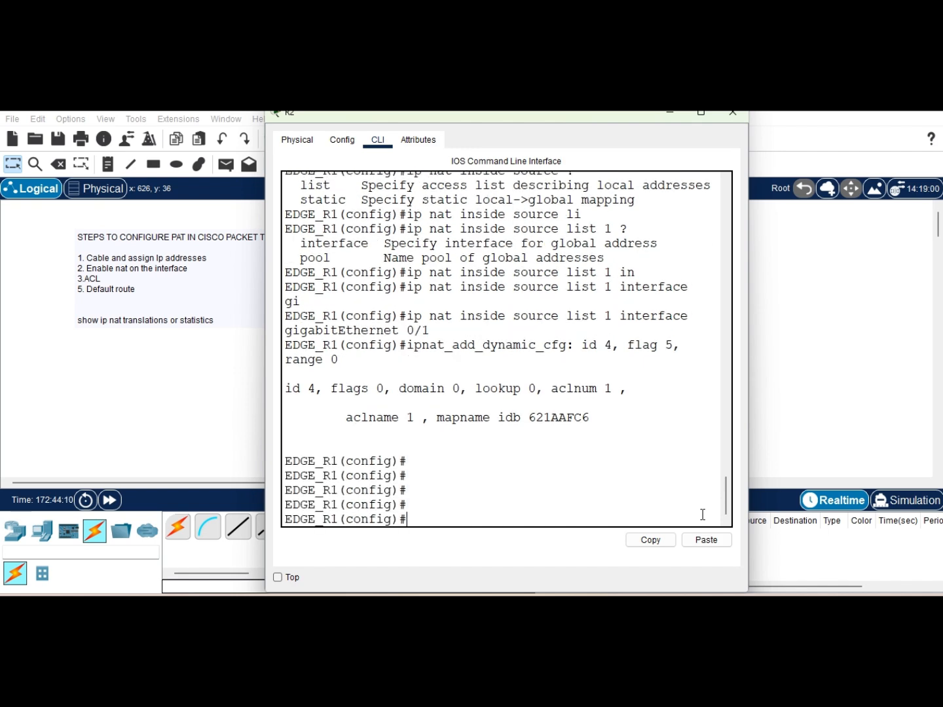
text(end)
key(Return)
key(Return)
key(Return)
key(Return)
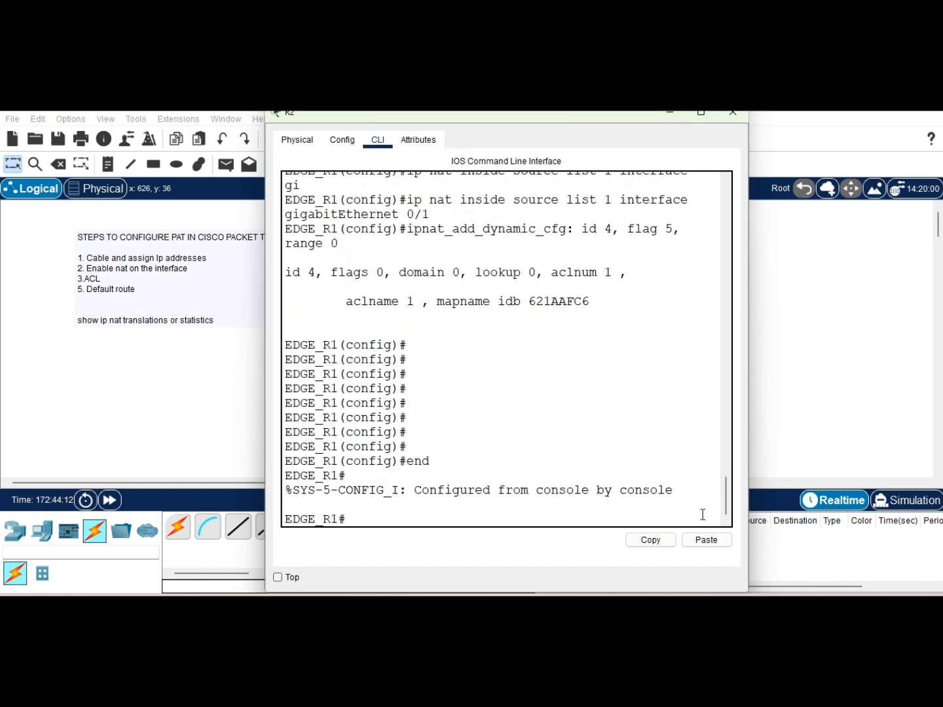
Step: Display the edge router's running configuration and review the NAT overload rule, default route and access-list lines
text(sh)
key(Tab)
text(r)
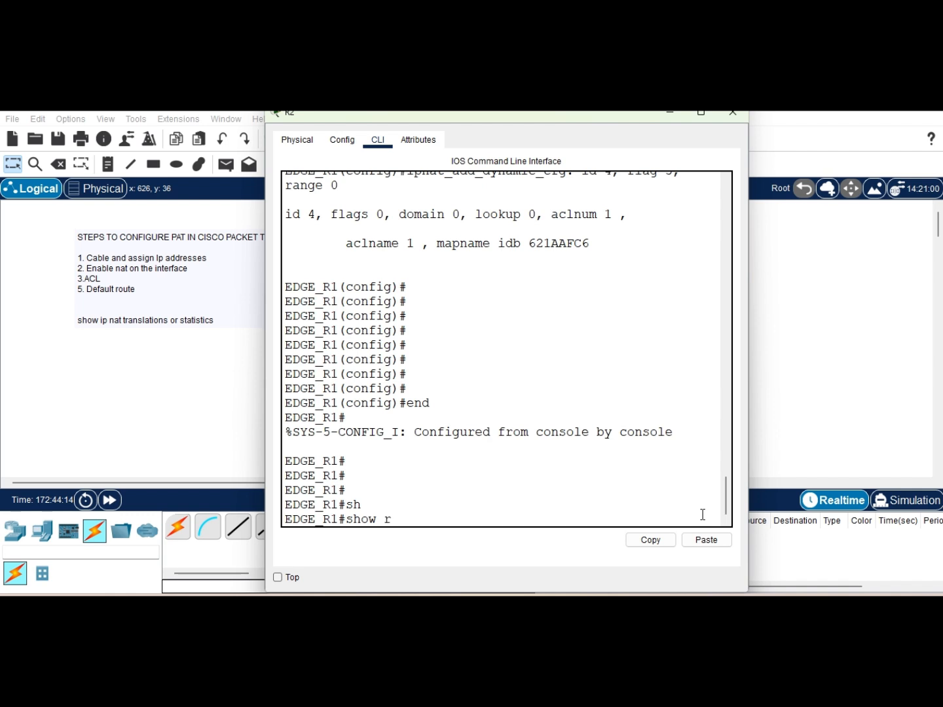
text(u)
key(Tab)
key(Return)
key(Return)
key(Return)
key(Return)
key(Return)
key(Return)
key(Return)
key(Return)
key(Return)
key(Return)
key(Return)
key(Return)
key(Return)
key(Return)
key(Return)
key(Return)
key(Return)
key(Return)
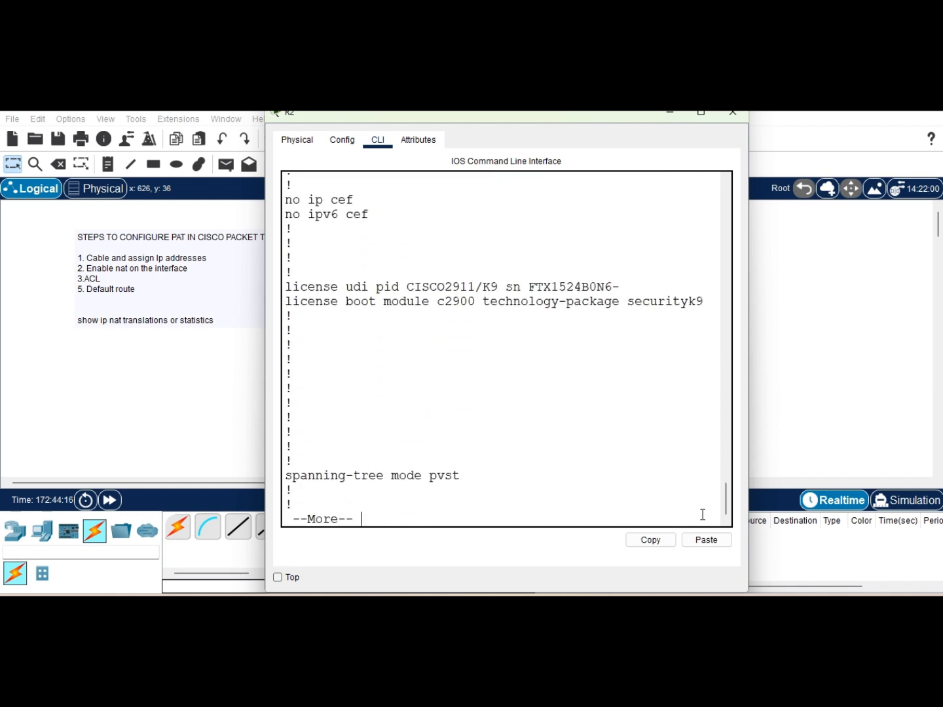
key(Return)
key(Return)
key(Return)
key(Return)
key(Return)
key(Return)
key(Return)
key(Return)
key(Return)
key(Return)
key(Return)
key(Return)
key(Return)
key(Return)
key(Return)
key(Return)
key(Return)
key(Return)
key(Return)
key(Return)
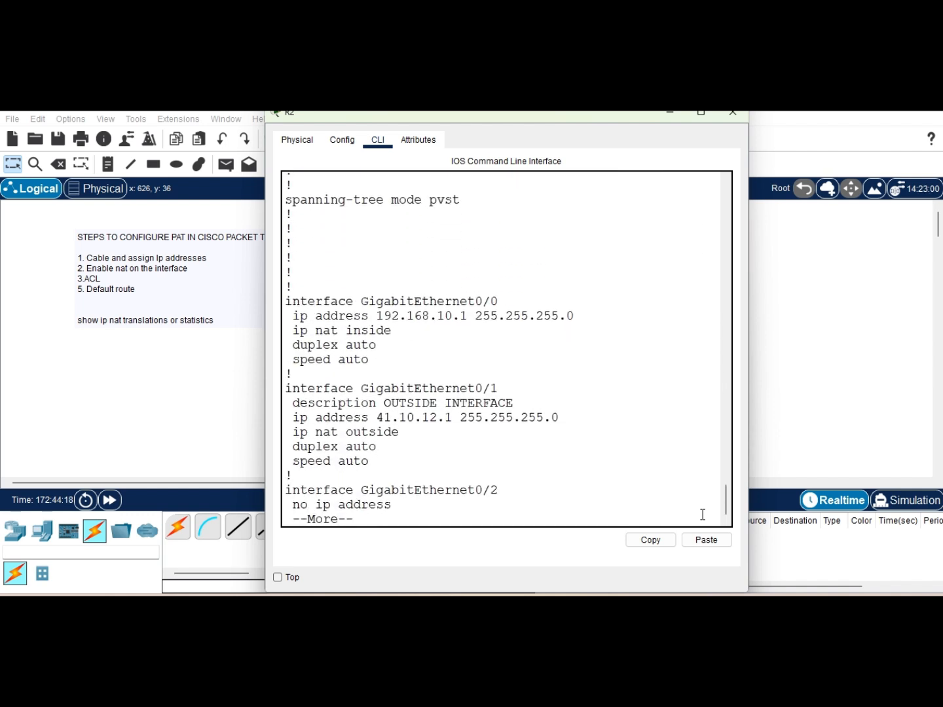
key(Return)
key(Return)
key(Return)
key(Return)
key(Return)
key(Return)
key(Return)
key(Return)
key(Return)
key(Return)
key(Return)
key(Return)
key(Return)
key(Return)
key(Return)
key(Return)
key(Return)
key(Return)
key(Return)
key(Return)
key(Return)
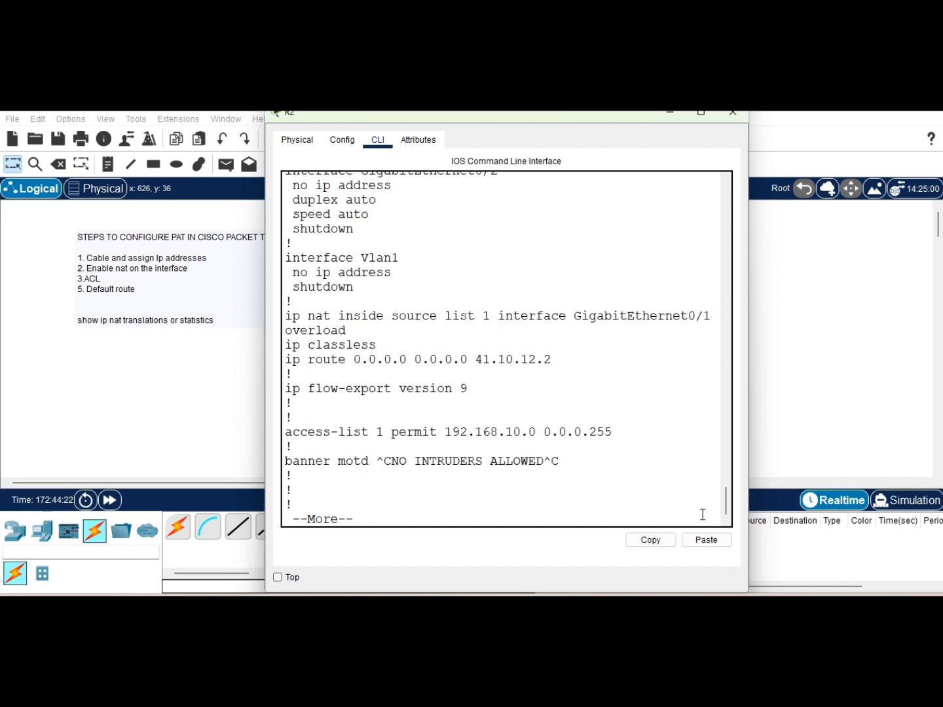
drag(293, 360, 534, 376)
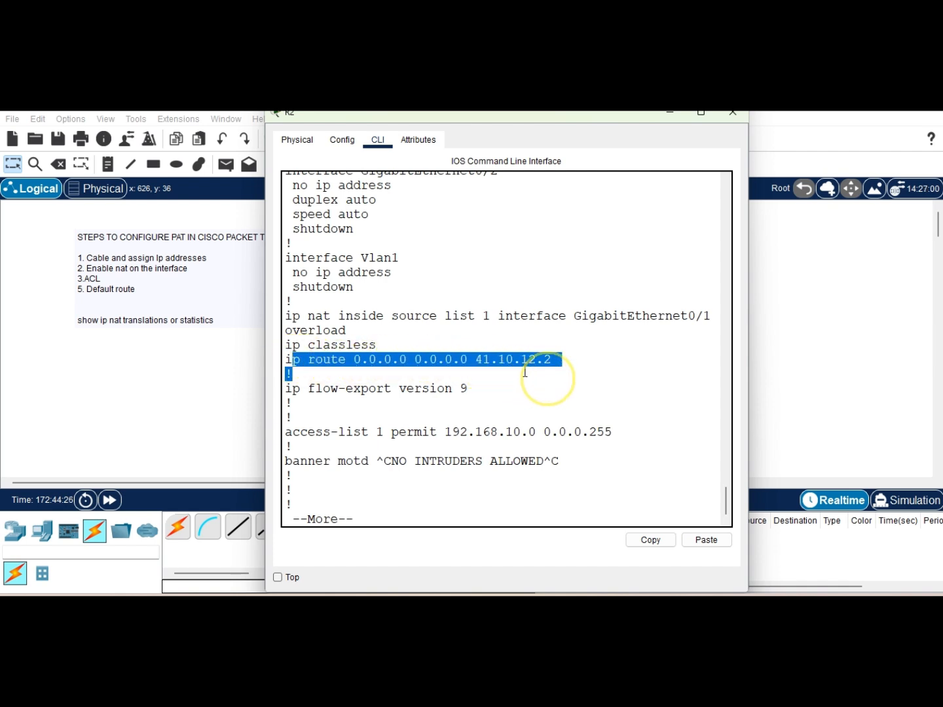
drag(293, 316, 688, 316)
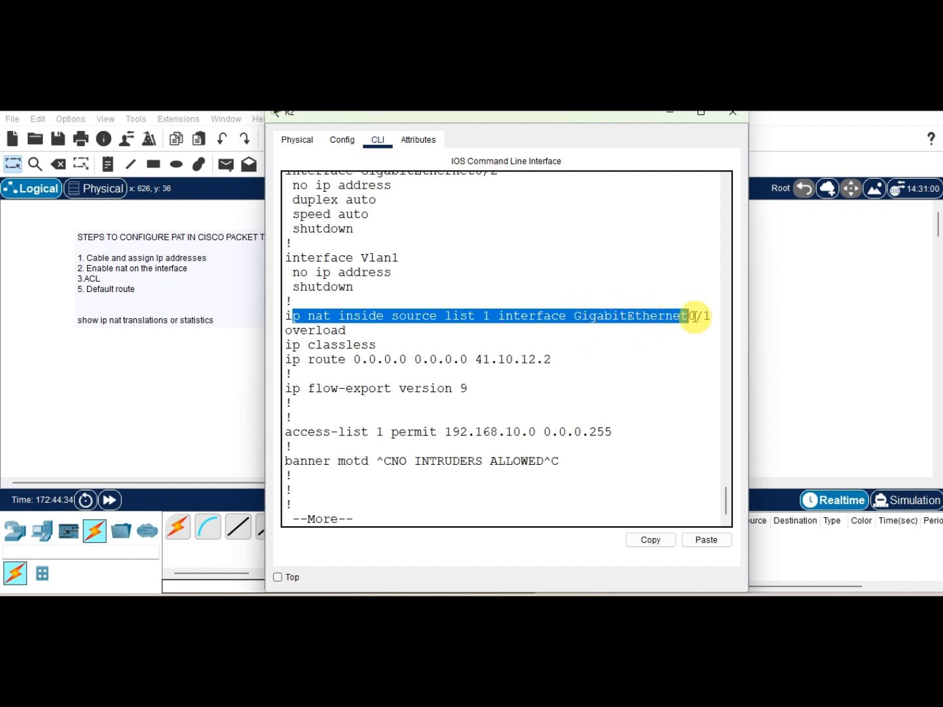
click(706, 315)
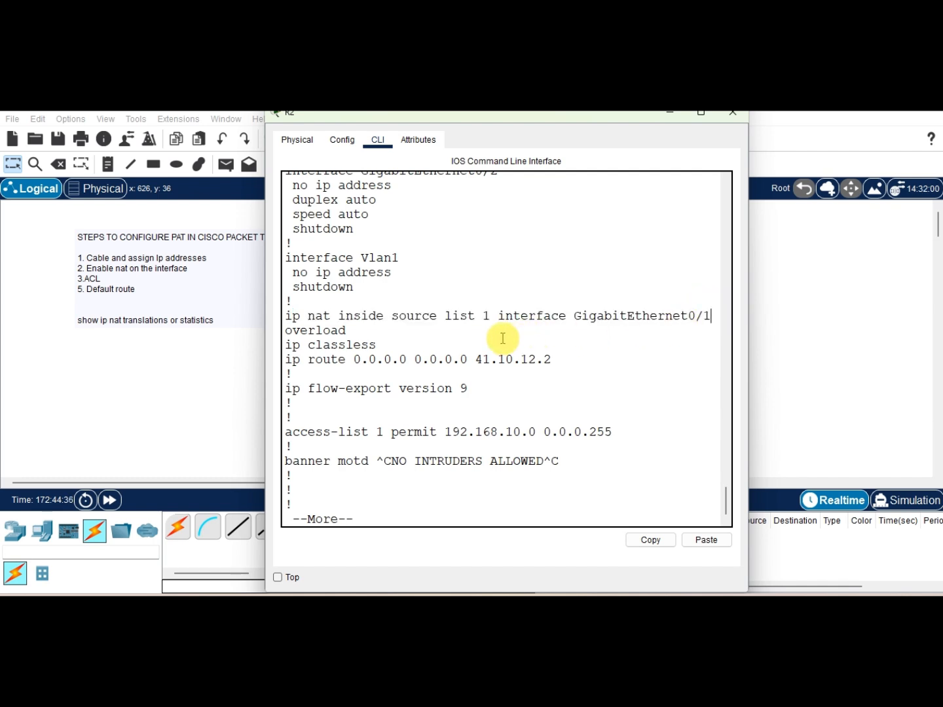
drag(348, 324, 285, 337)
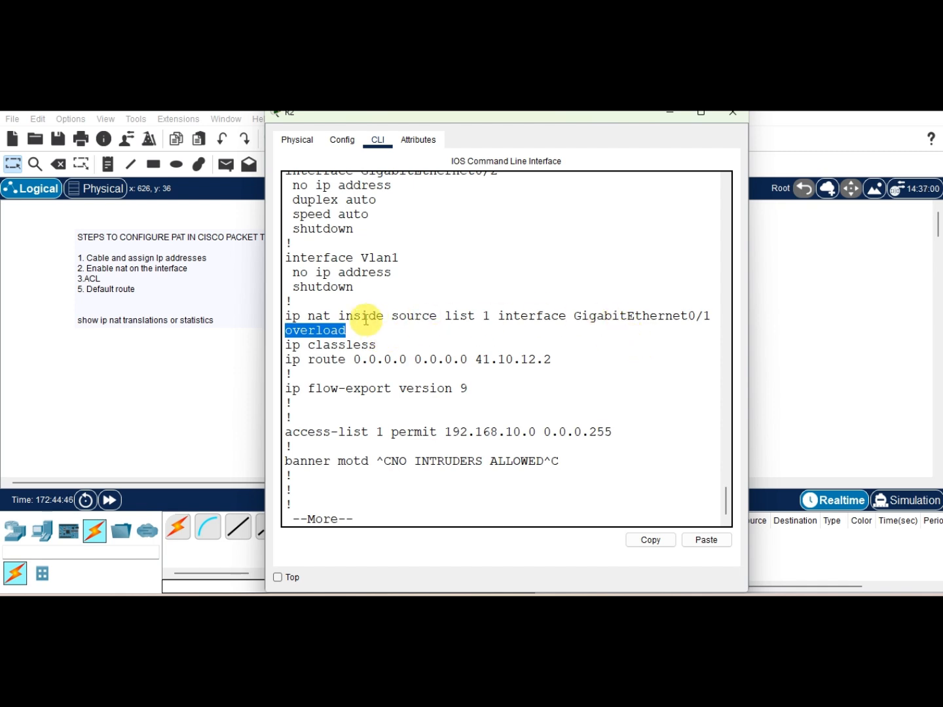
drag(353, 329, 292, 331)
click(348, 348)
key(Return)
key(Return)
key(Return)
key(Return)
key(Return)
key(Return)
key(Return)
key(Return)
key(Return)
key(Return)
key(Return)
key(Return)
key(Return)
key(Return)
key(Return)
key(Return)
key(Return)
key(Return)
key(Return)
key(Return)
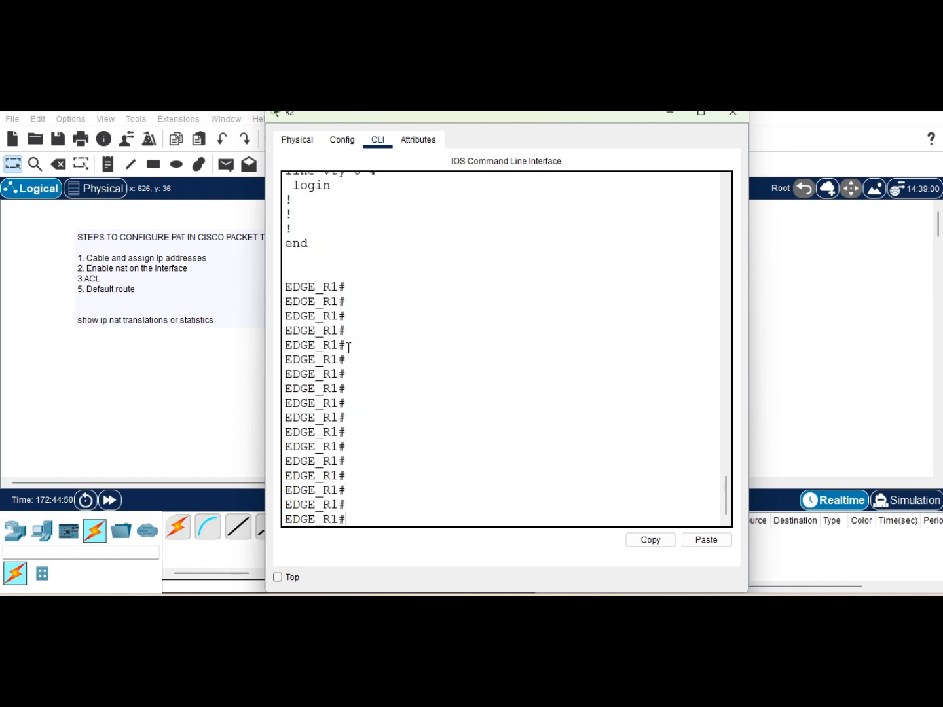
Step: Try to copy the running configuration
text(co)
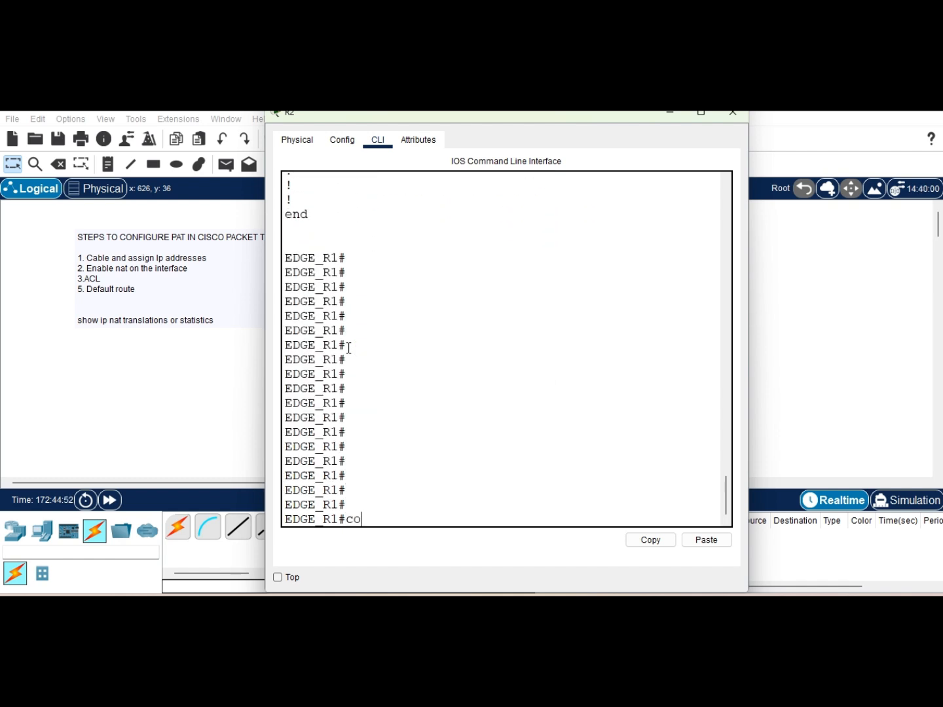
text(p)
key(Tab)
text(r)
key(Tab)
key(Return)
key(Return)
key(Return)
key(Return)
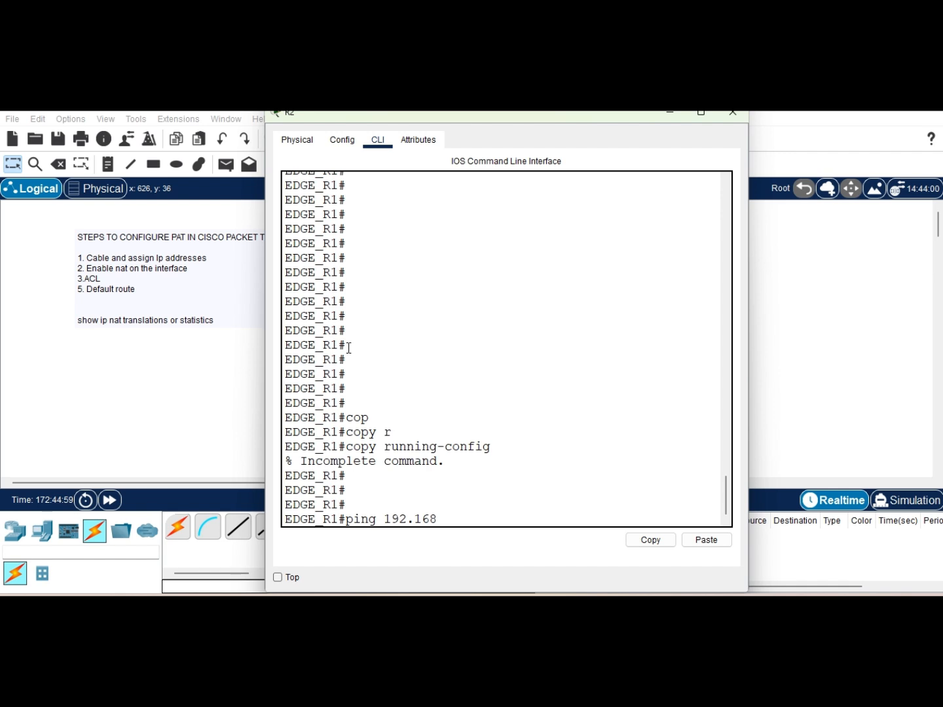
Step: Ping the router's inside interface address 192.168.10.1
text(ping 192.168.10.1)
key(Return)
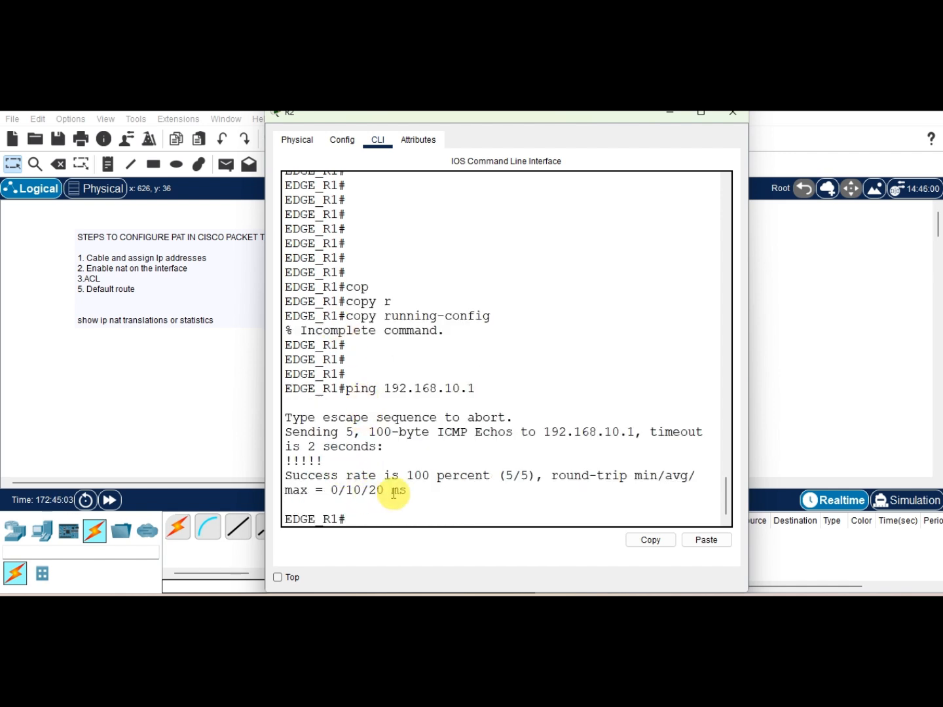
double_click(417, 476)
click(391, 509)
Step: Ping the ISP next hop 41.10.12.2, then repeat the same ping
text(ping 41.10.12.1)
key(BackSpace)
text(2)
key(Return)
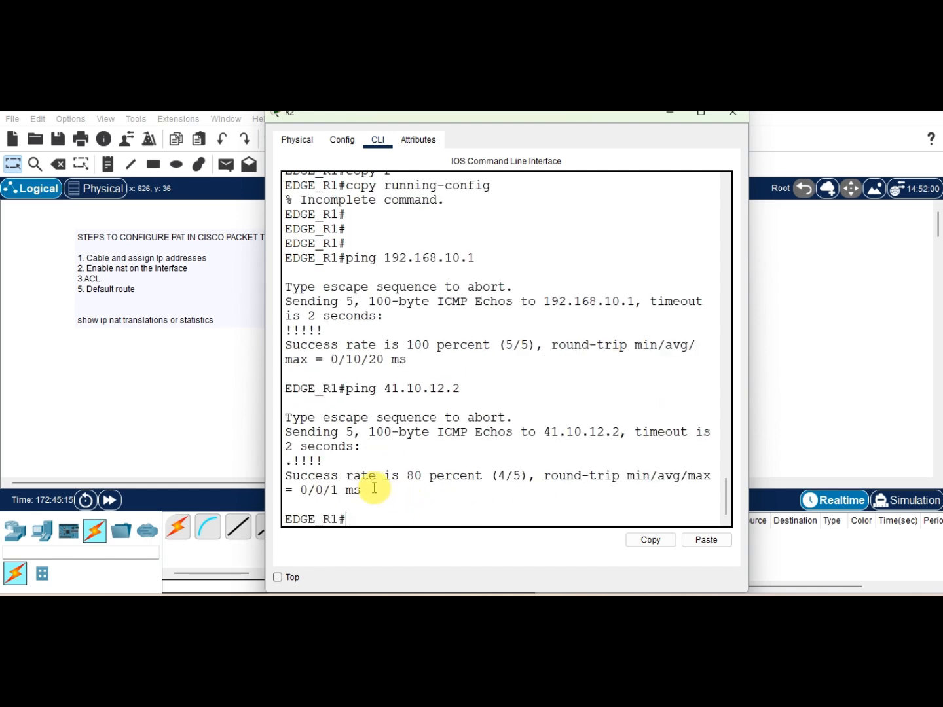
drag(405, 476, 422, 472)
key(Up)
key(Return)
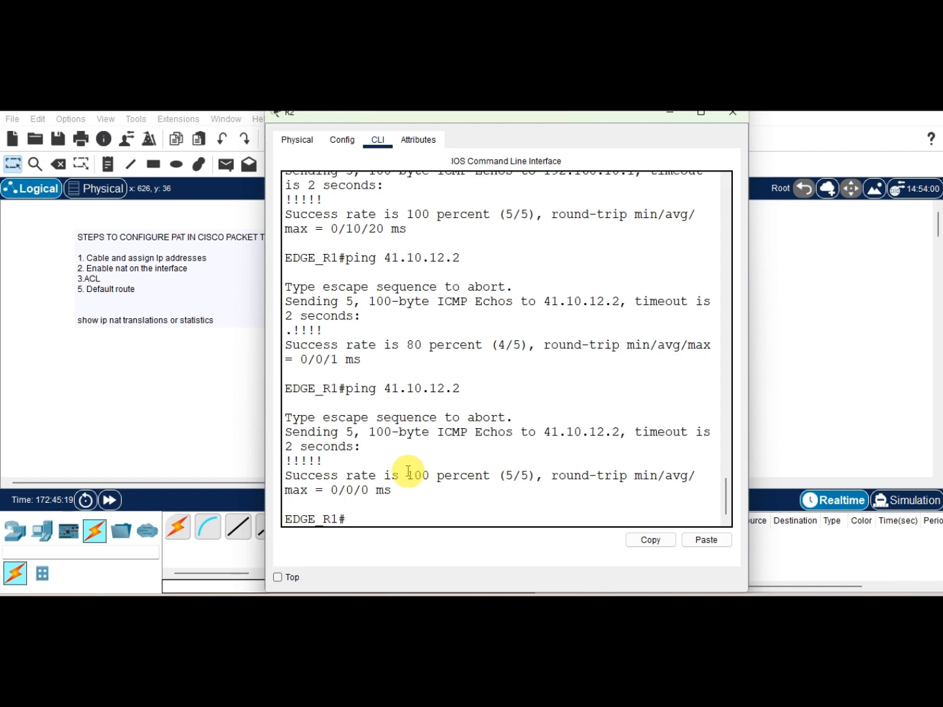
drag(414, 475, 460, 475)
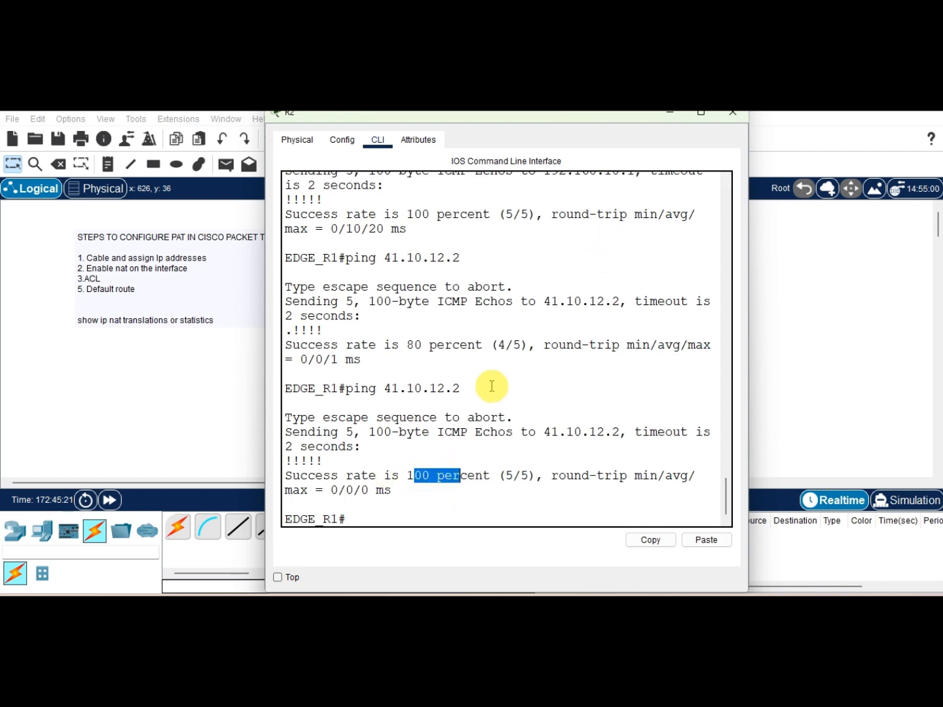
Step: Close the router's CLI window and save the Packet Tracer file
click(674, 118)
click(677, 208)
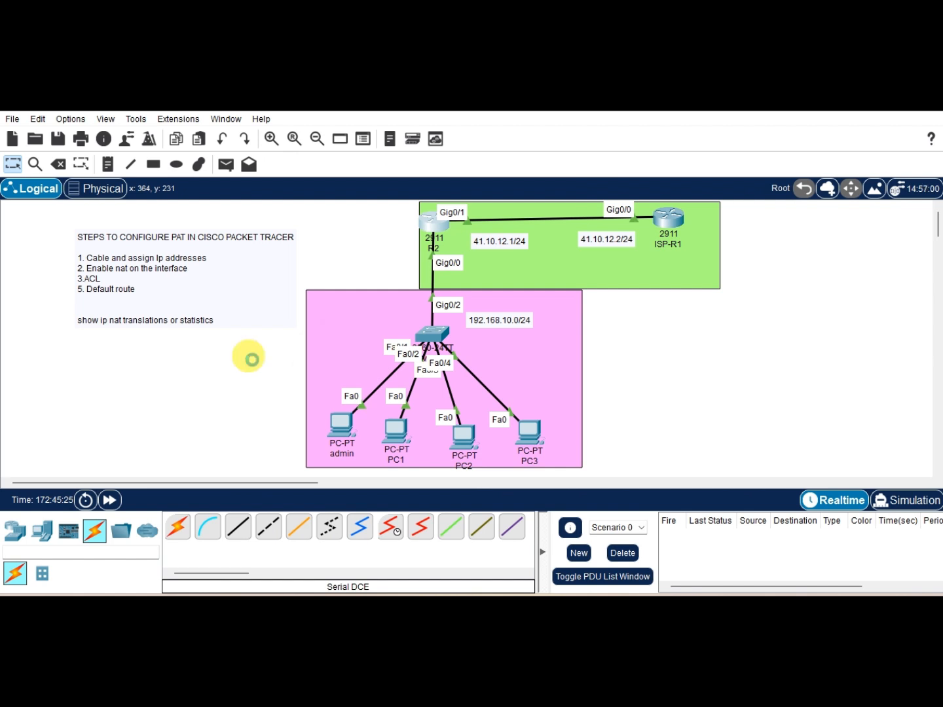
key(ctrl+s)
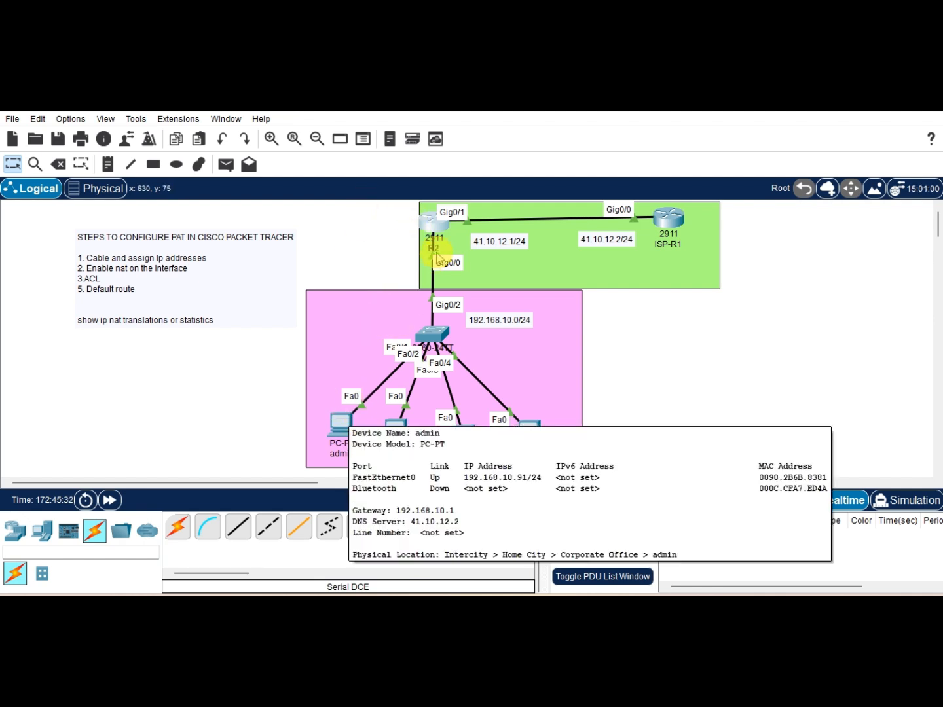
Step: Open the edge router's CLI, enter global configuration and create DHCP pool LAN
click(438, 229)
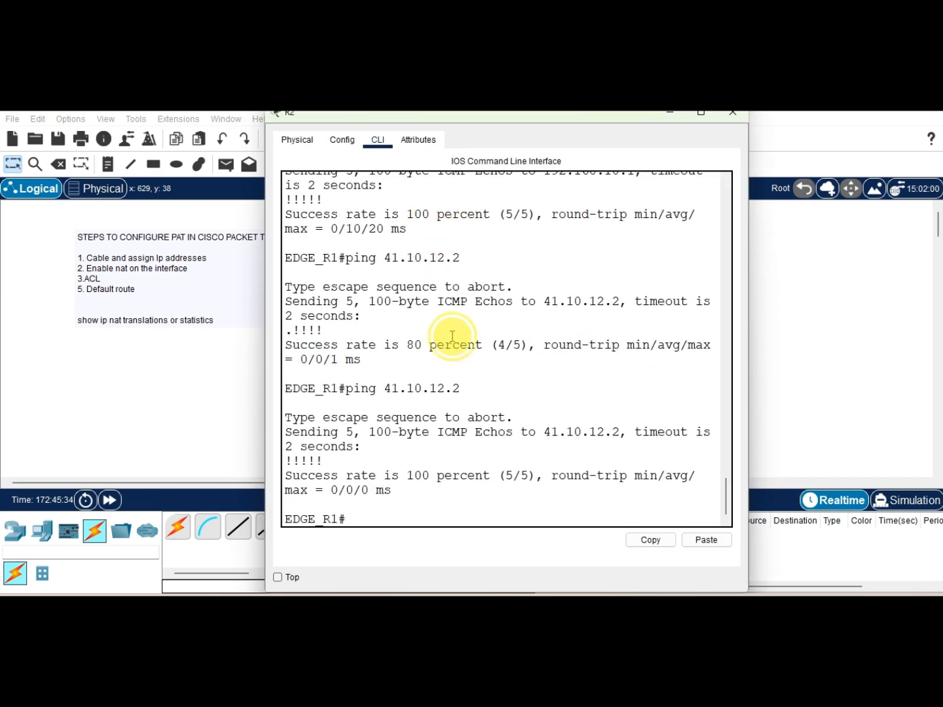
key(Return)
key(Return)
key(Return)
key(Return)
text(conf)
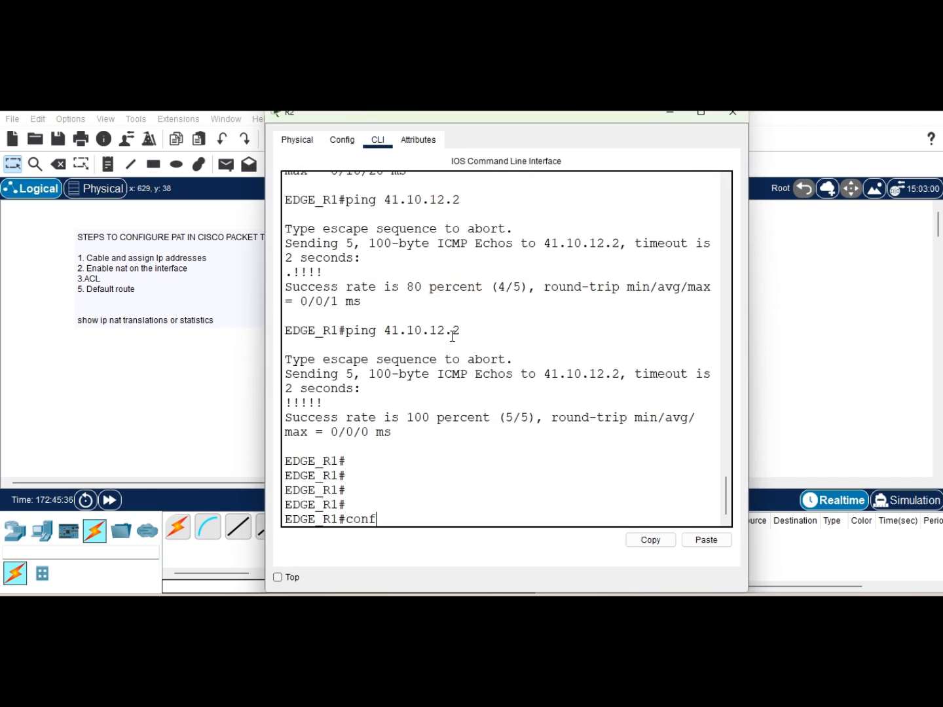
key(Tab)
text(t)
key(Tab)
key(Tab)
key(Return)
key(Return)
key(Return)
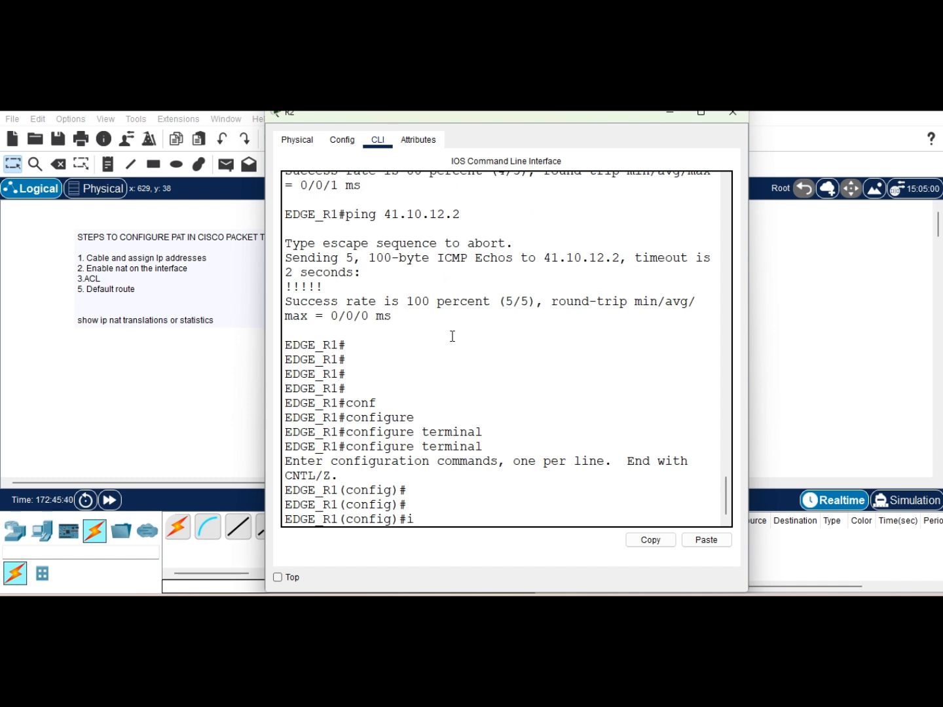
text(ip dh)
key(Tab)
text(po)
key(Tab)
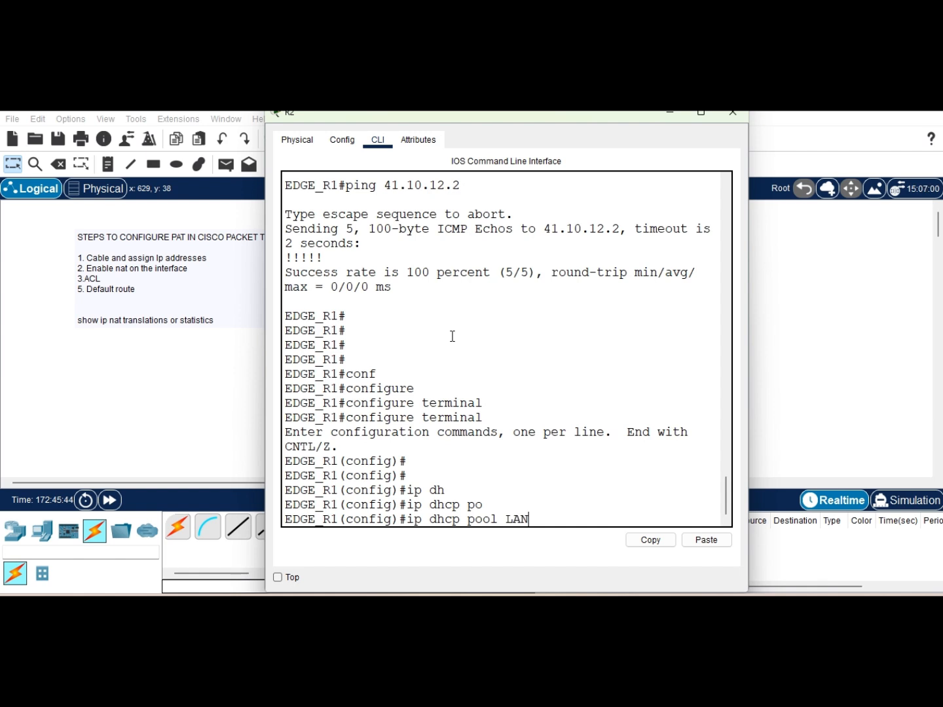
key(Return)
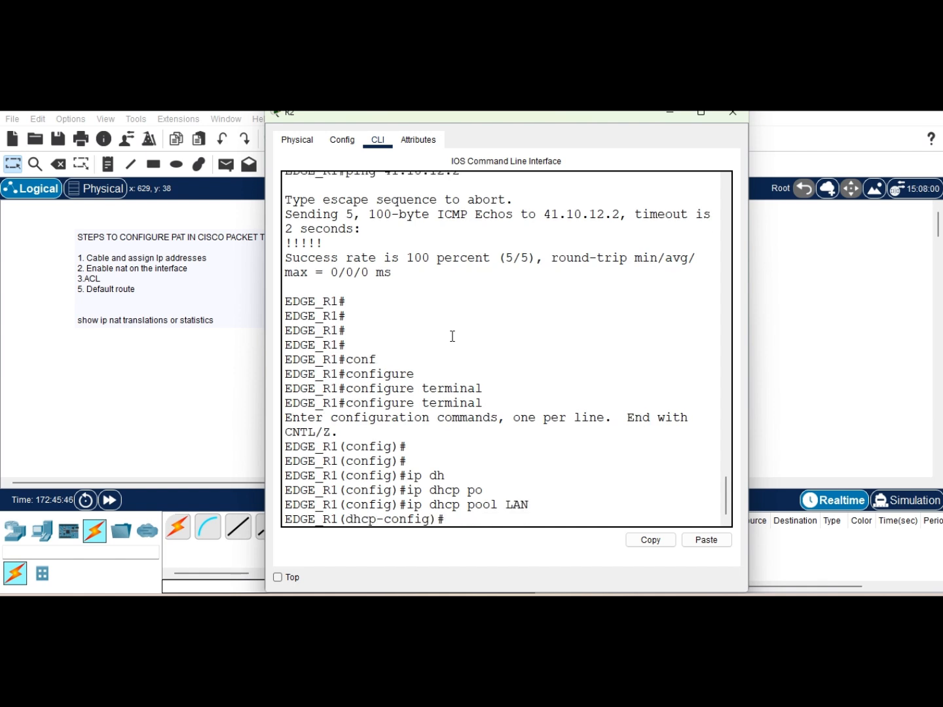
Step: Set the pool's default router to 192.168.10.1 and network to 192.168.10.0 255.255.255.0
text(def)
key(Tab)
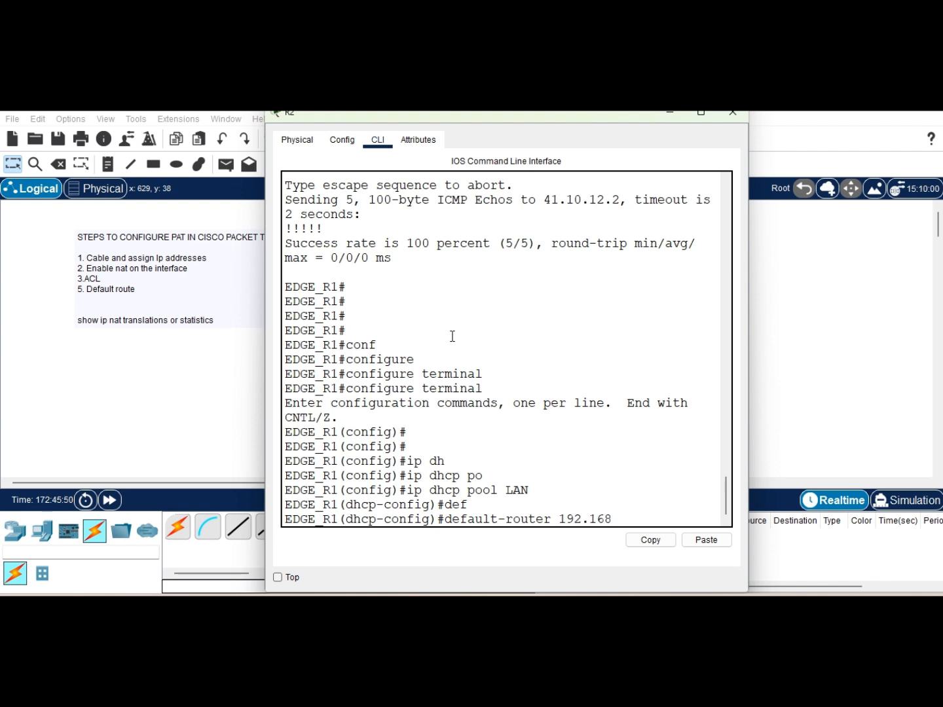
text(192.168.10.1)
key(Return)
text(net)
key(Tab)
text(192)
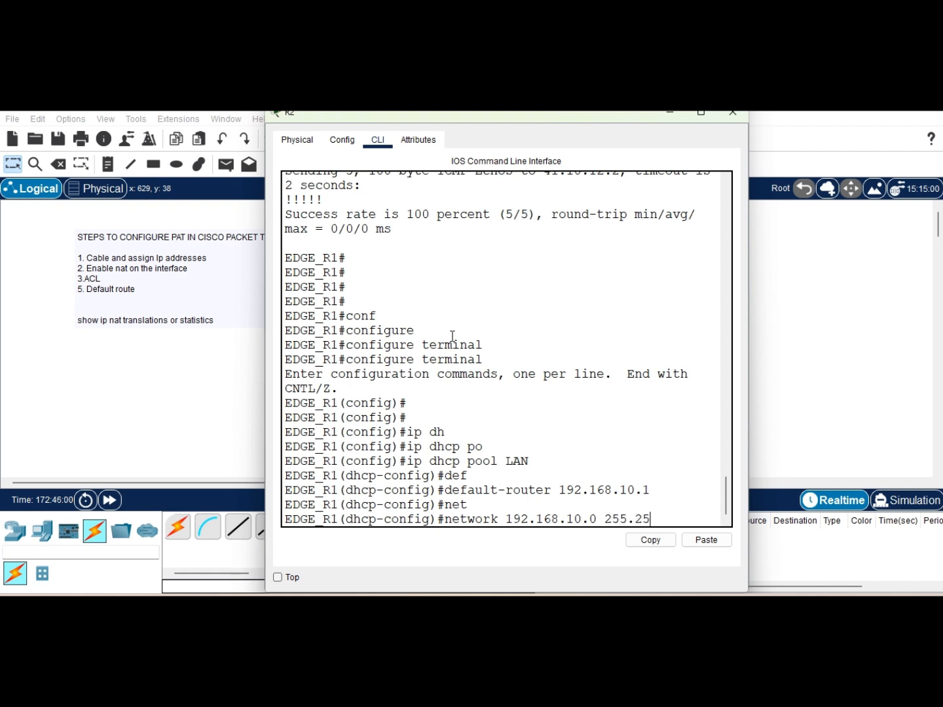
key(Return)
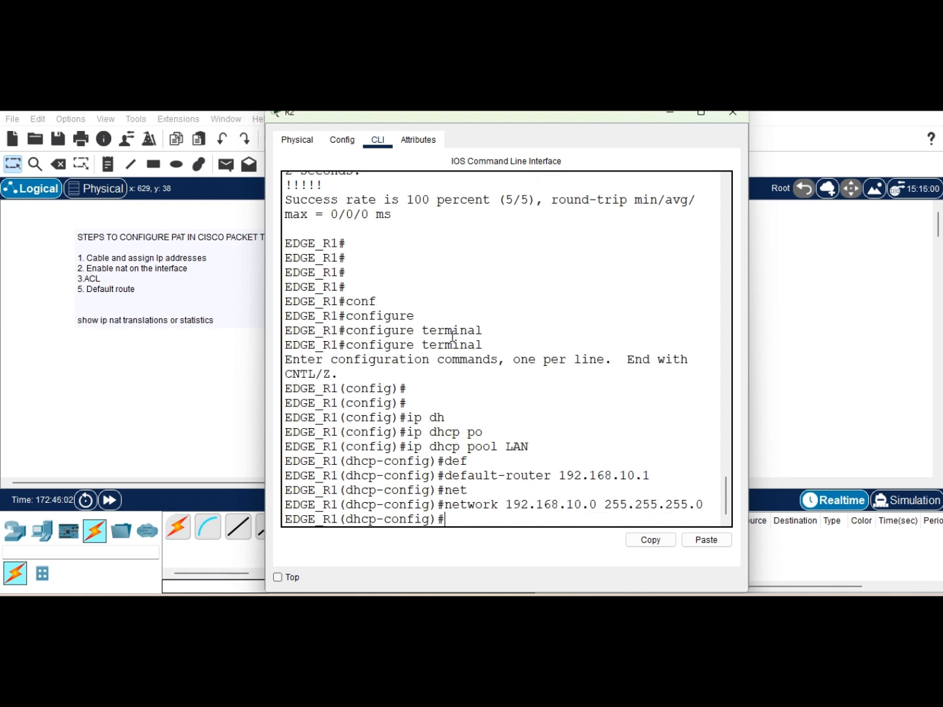
Step: Add DNS servers 8.8.8.8 and 41.10.12.2 to the DHCP pool
text(dn)
key(Tab)
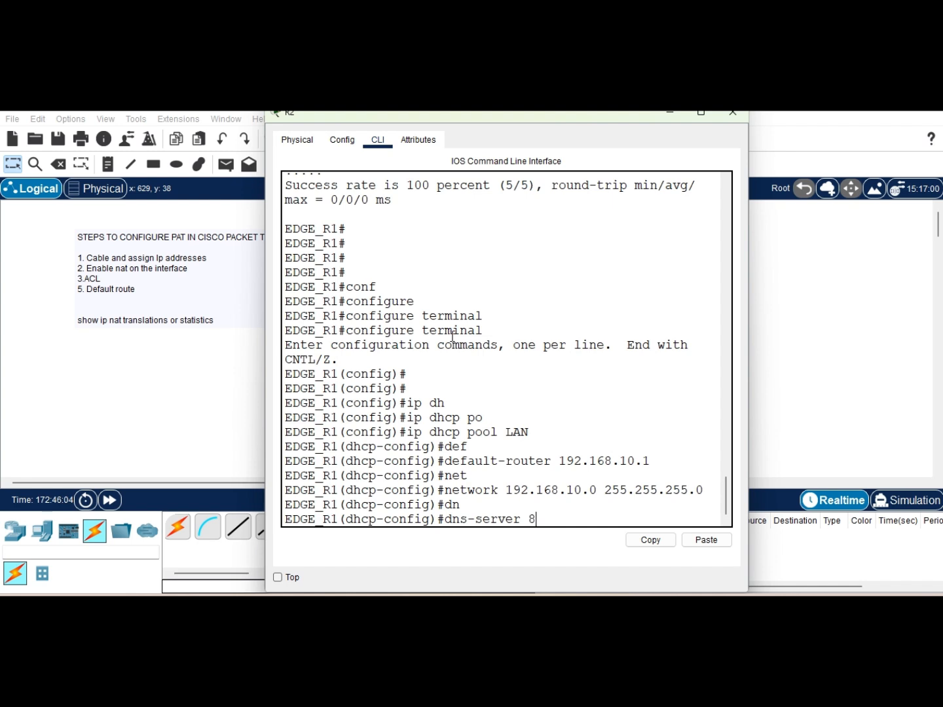
key(Return)
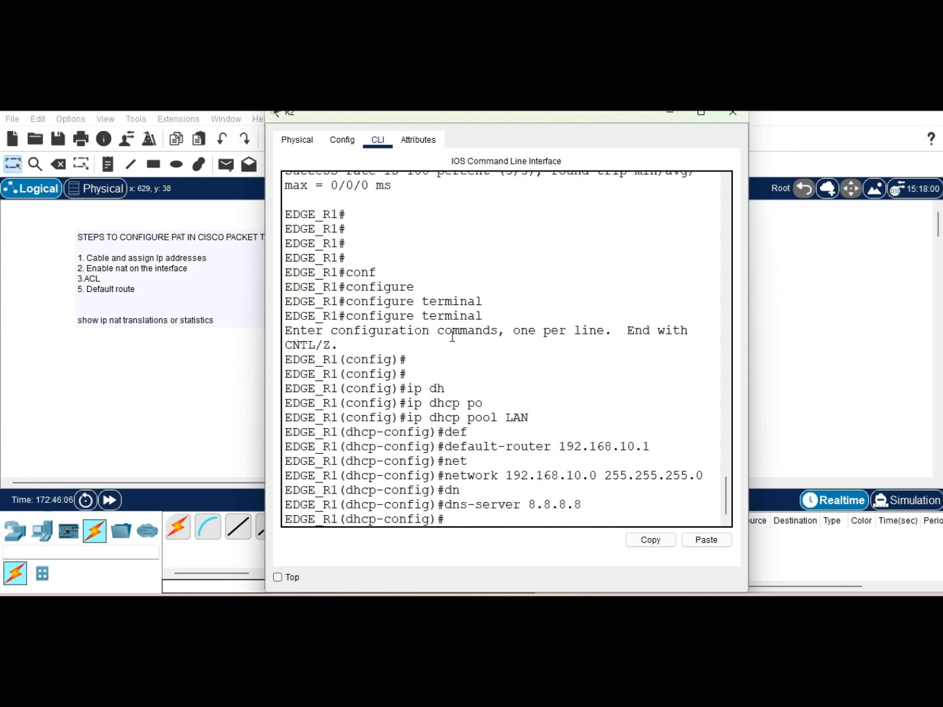
key(Up)
text(41.10.1)
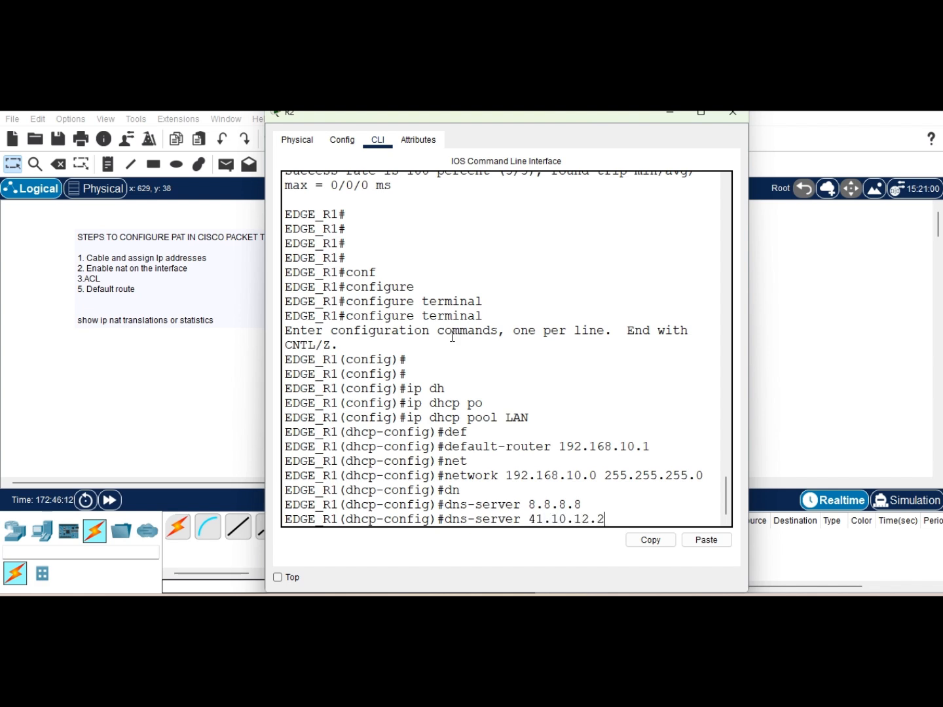
text(2.2)
key(Return)
key(Return)
Step: Remove the 8.8.8.8 DNS server from the pool and end configuration mode
key(Up)
key(Up)
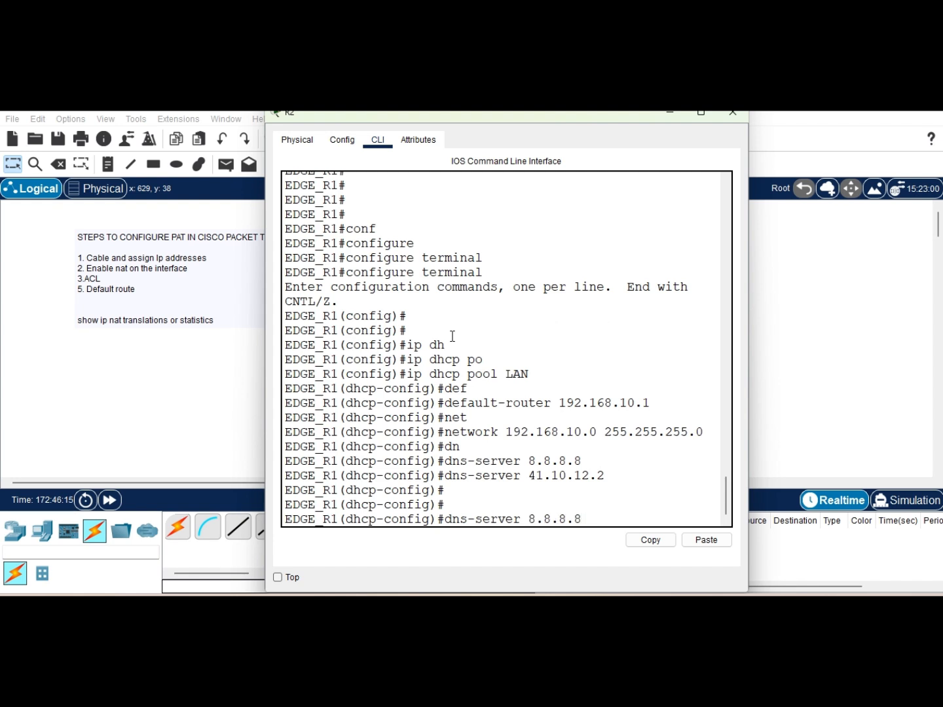
text(no)
key(Return)
key(Return)
key(Return)
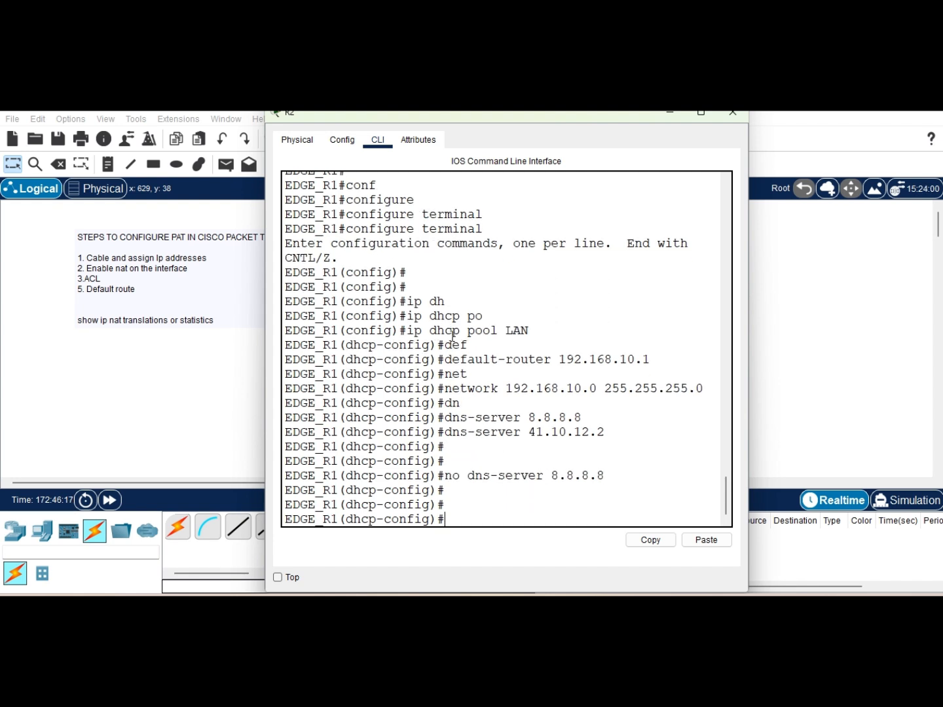
text(end)
key(Return)
key(Return)
key(Return)
key(Return)
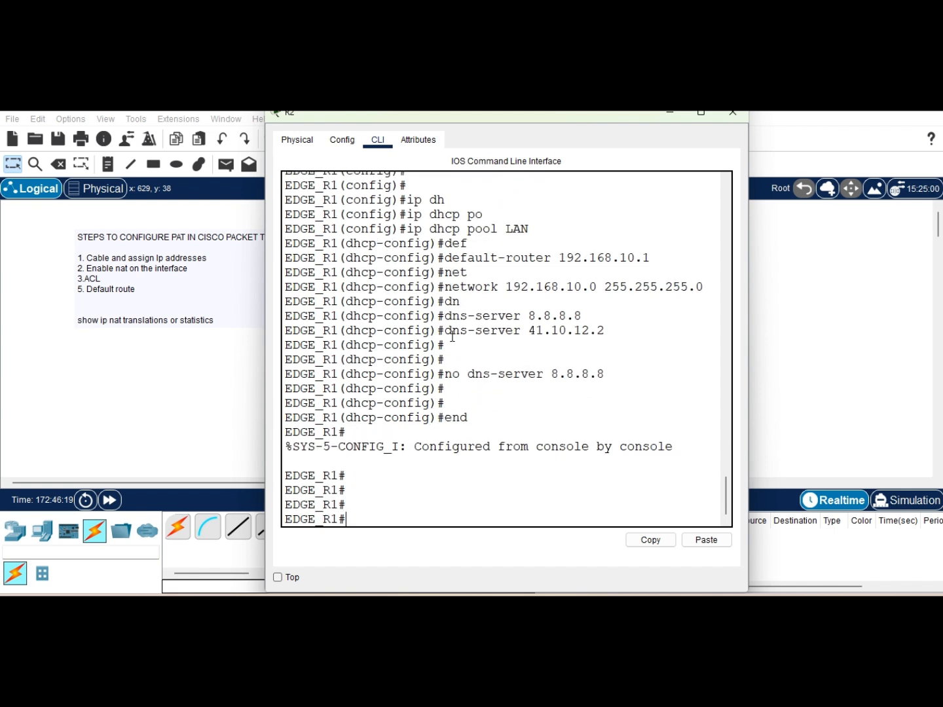
Step: Save the configuration with write memory and close the router's CLI window
text(wri)
key(Tab)
text(m)
key(Tab)
key(Return)
key(Return)
key(Return)
key(Return)
key(Return)
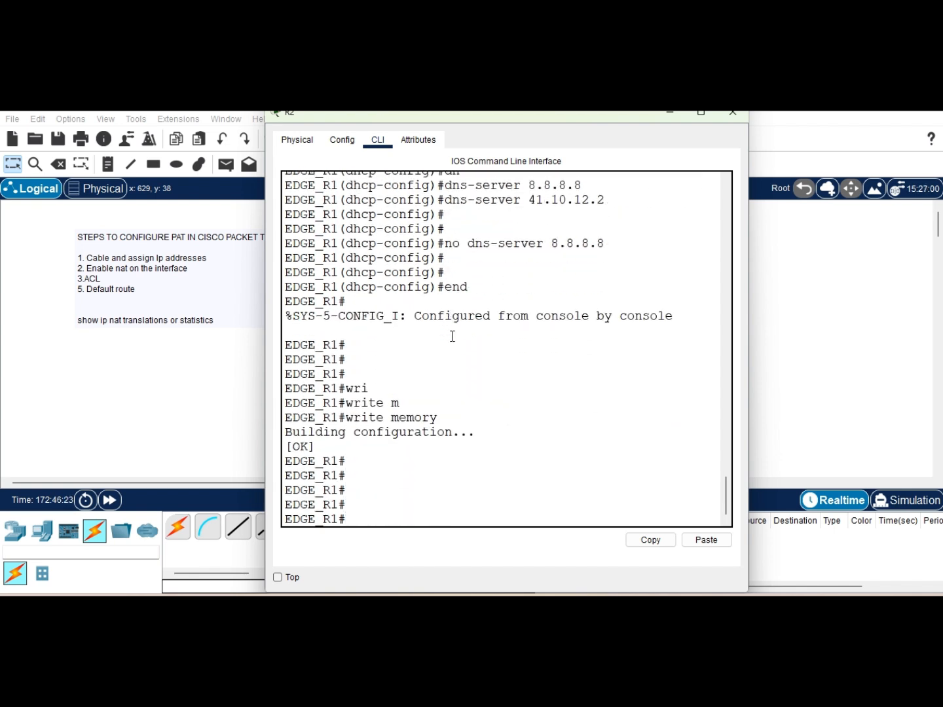
click(669, 118)
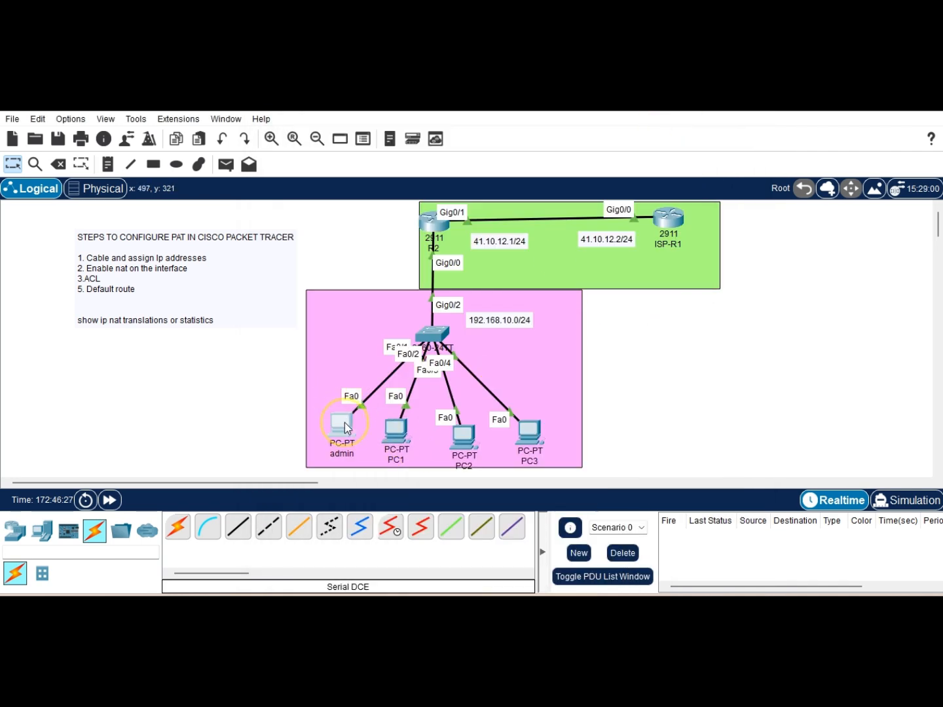
Step: Open the admin PC's desktop, close it, and select the edge router
click(345, 421)
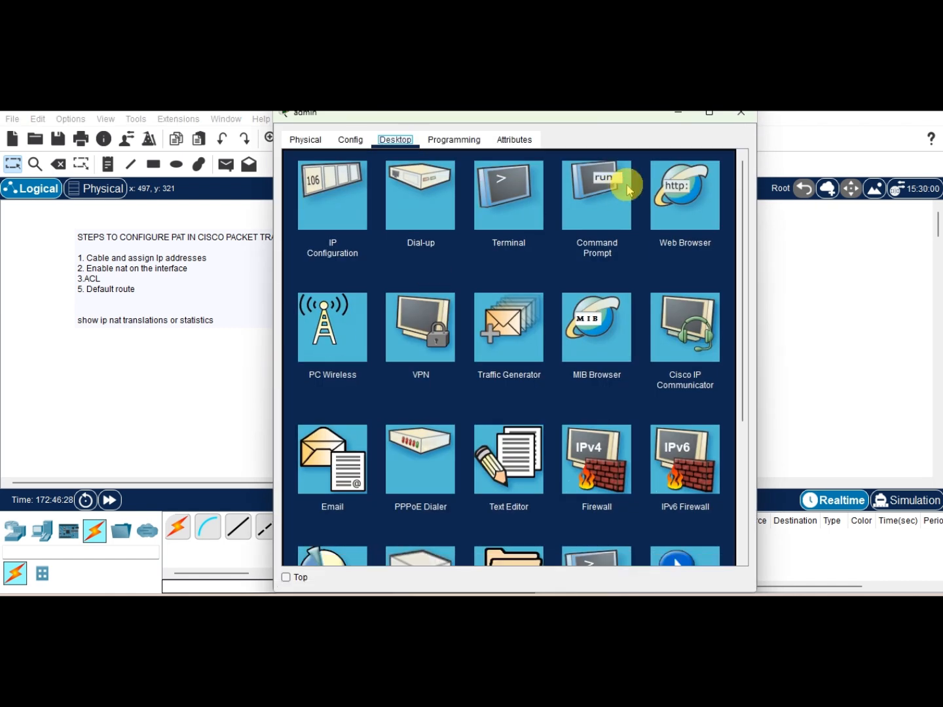
click(679, 115)
click(435, 229)
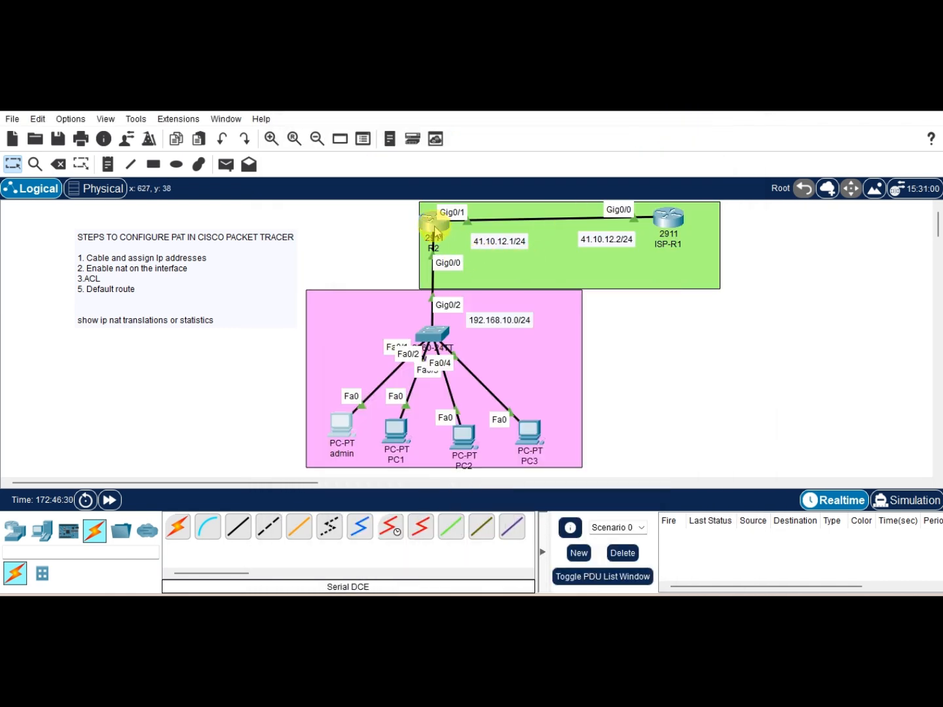
Step: Enter global configuration mode and exclude addresses 192.168.10.1 through 192.168.10.90 from DHCP assignment
key(Return)
key(Return)
text(conf)
key(Tab)
text(t)
key(Tab)
key(Return)
key(Return)
key(Return)
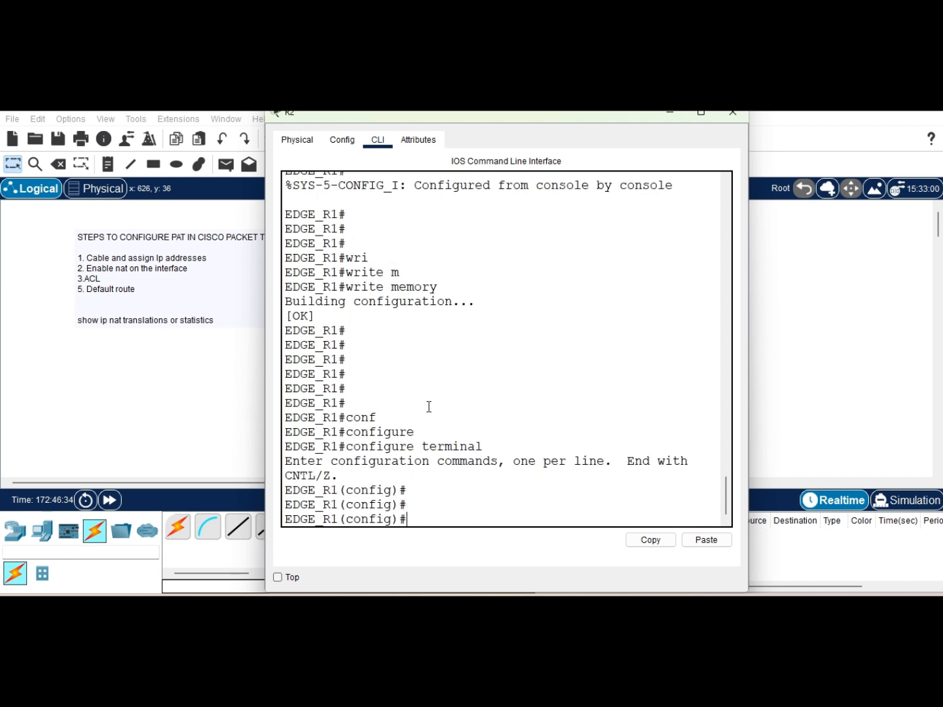
text(ip dh)
key(Tab)
text(e)
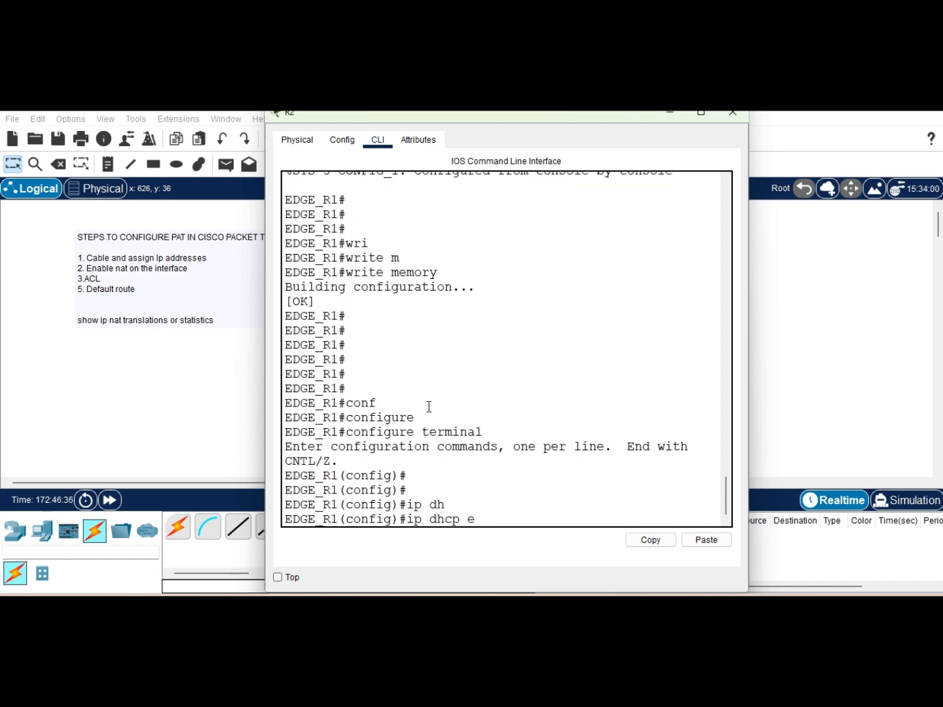
text(x)
key(Tab)
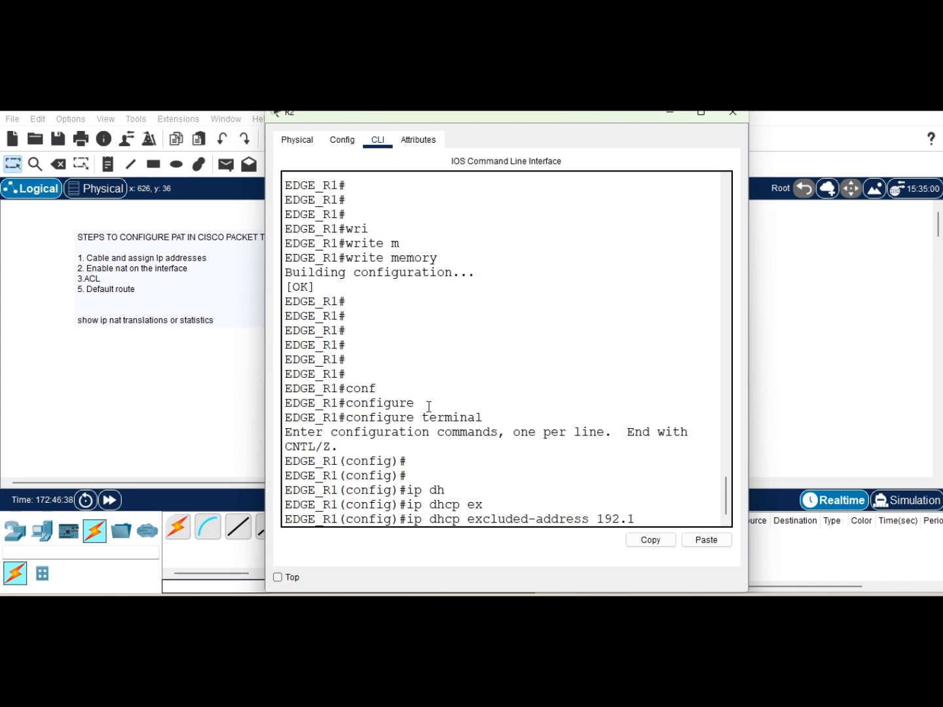
text(192.168.10.1 192.168.10.90)
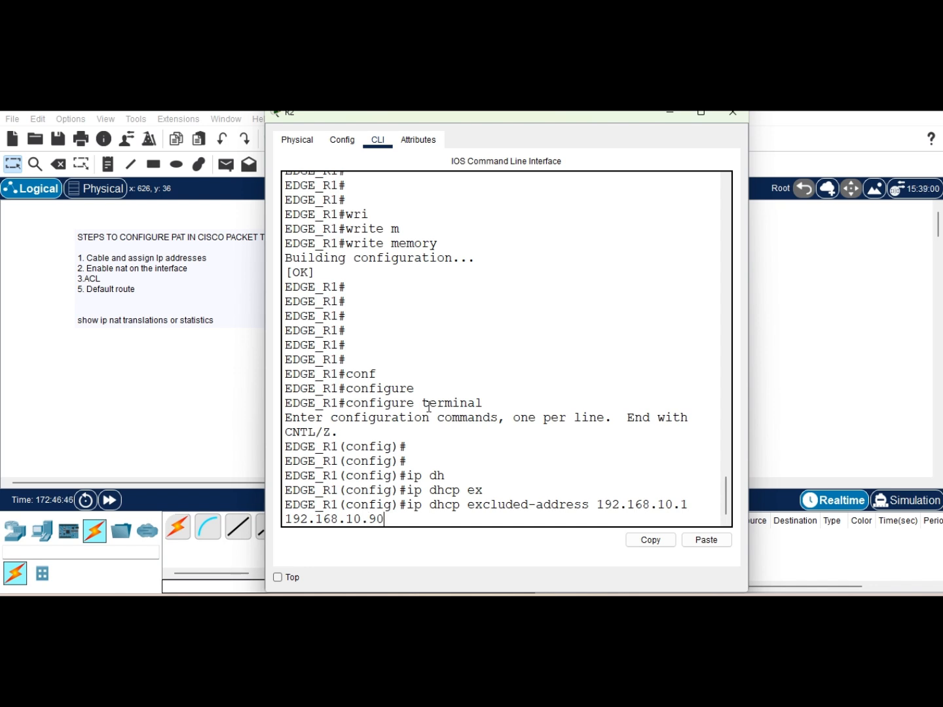
key(Return)
key(Return)
key(Return)
key(Return)
Step: End configuration mode and save the running configuration with wr
text(end)
key(Return)
key(Return)
key(Return)
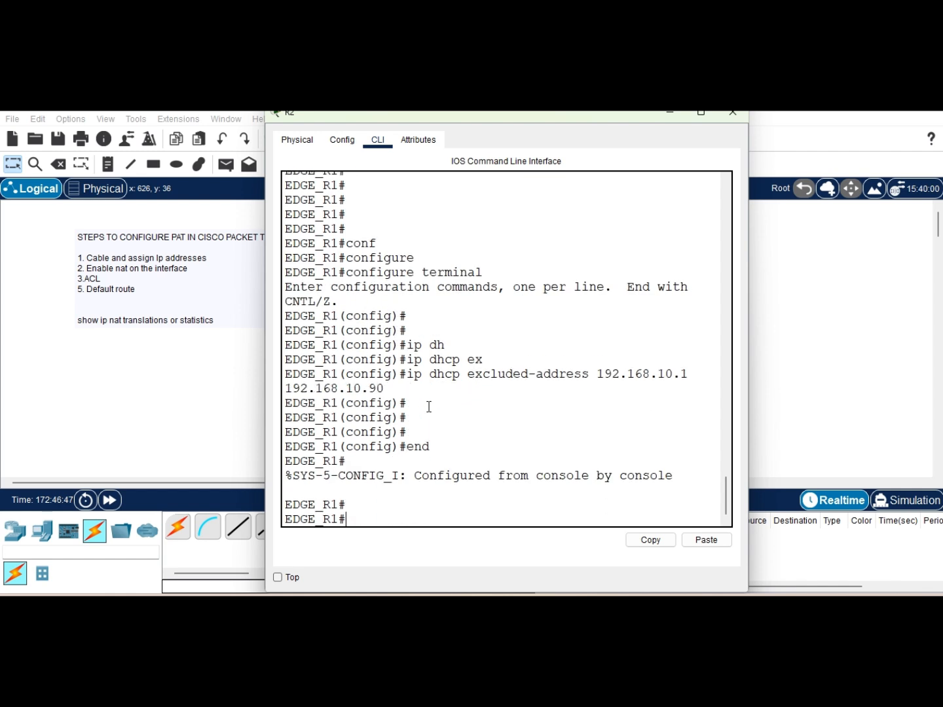
text(wr)
key(Return)
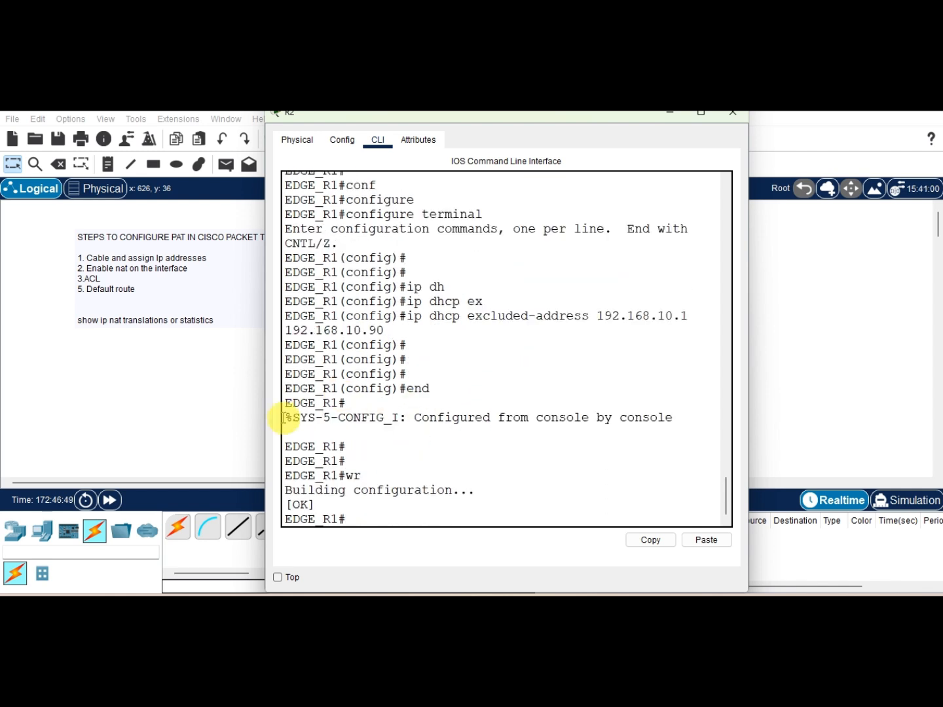
Step: Renew the admin PC's DHCP address by switching its IP configuration to Static and back to DHCP
click(209, 416)
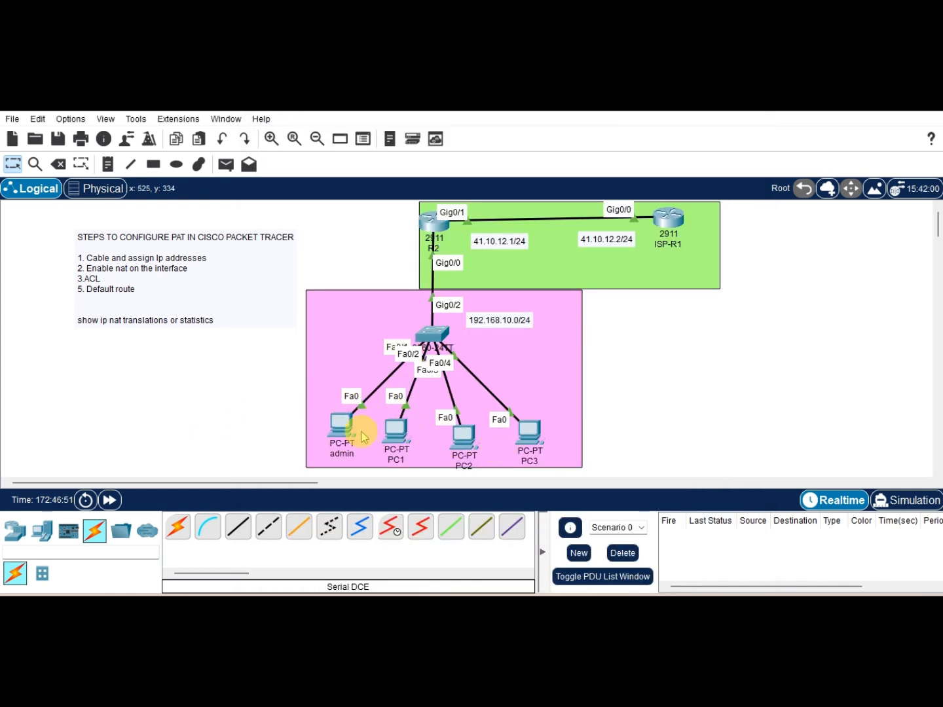
click(344, 434)
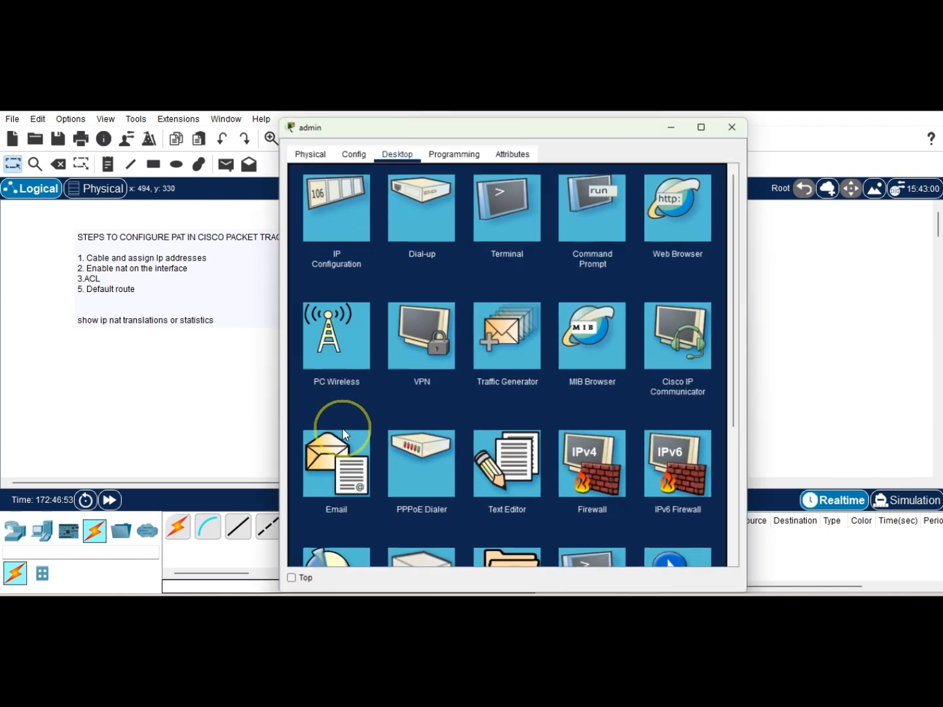
click(332, 205)
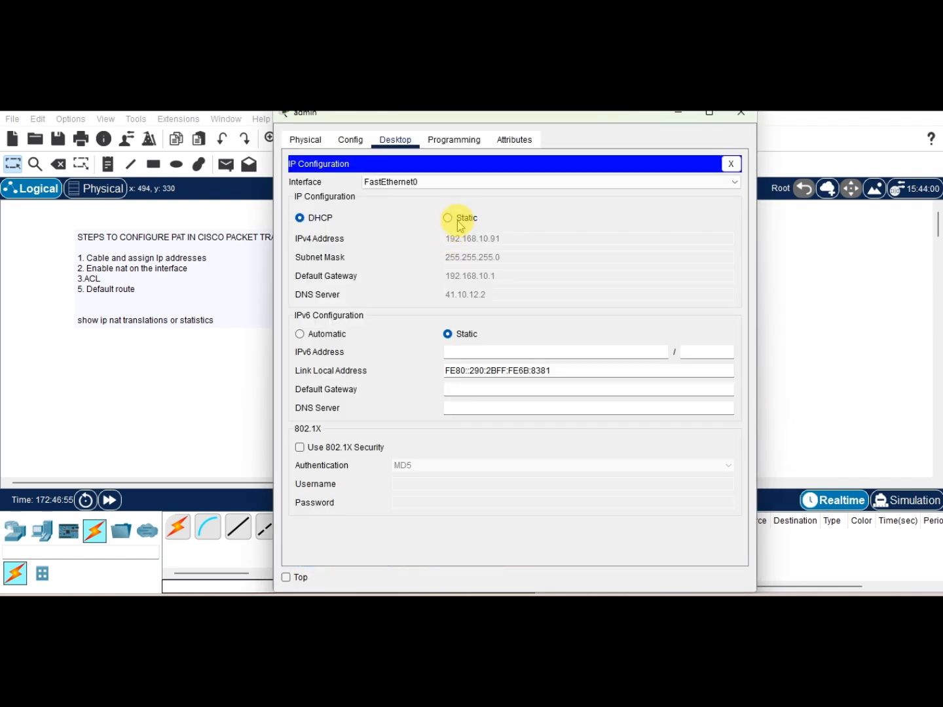
click(448, 218)
click(303, 218)
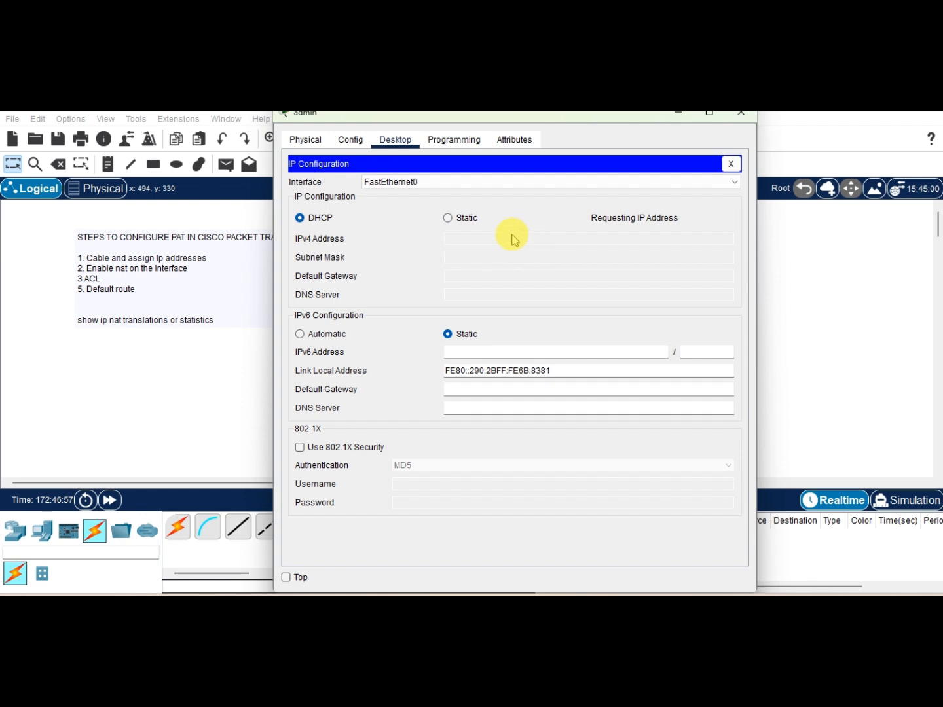
click(749, 123)
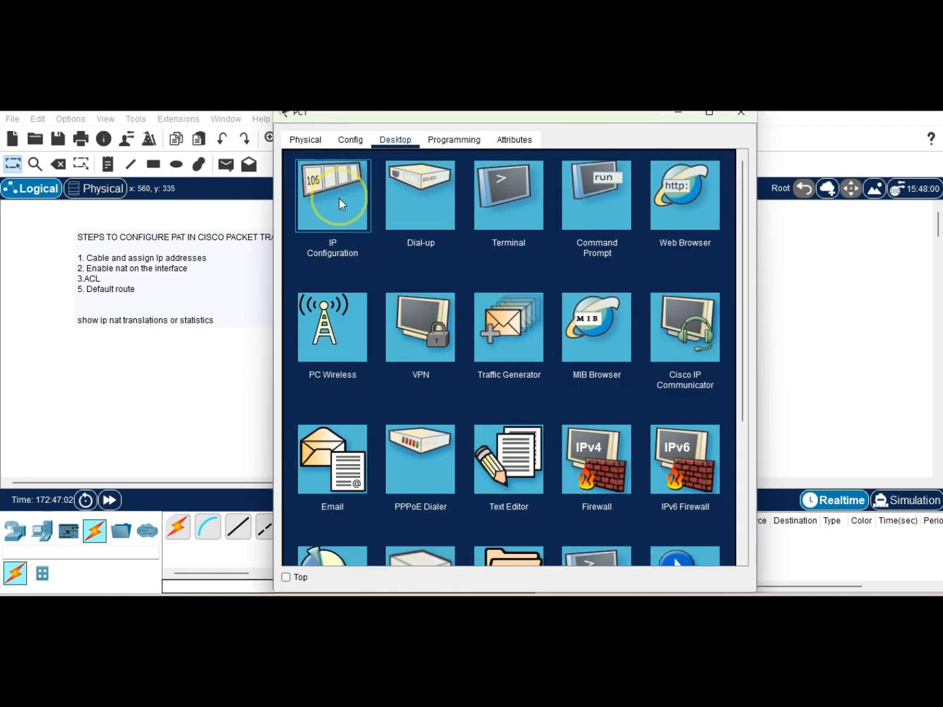
Step: Renew PC1's DHCP address by switching its IP configuration to Static and back to DHCP
click(335, 197)
click(464, 218)
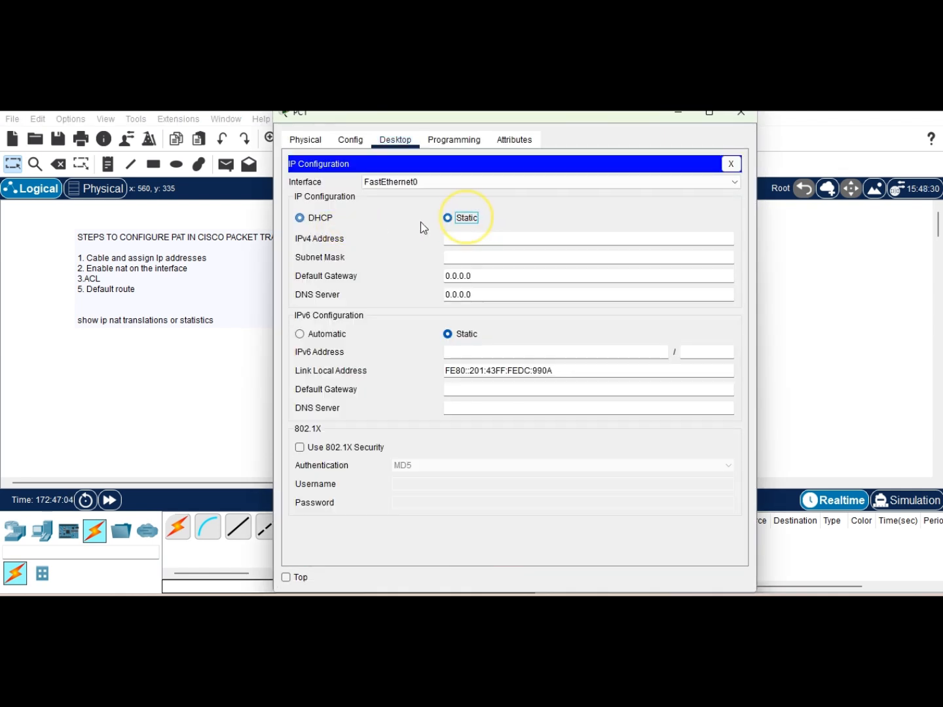
click(322, 218)
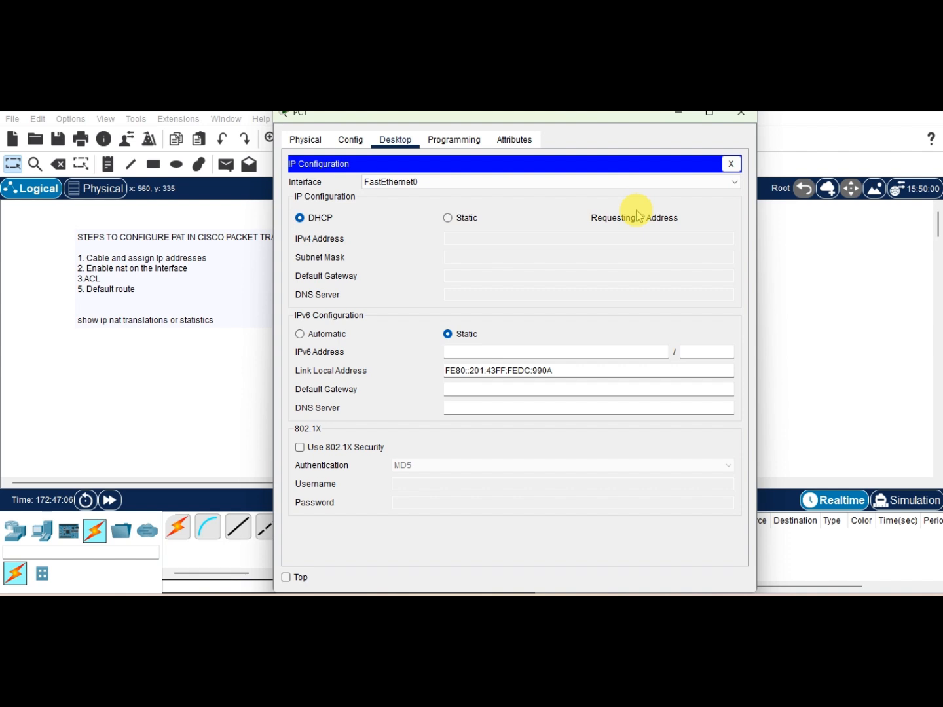
click(743, 116)
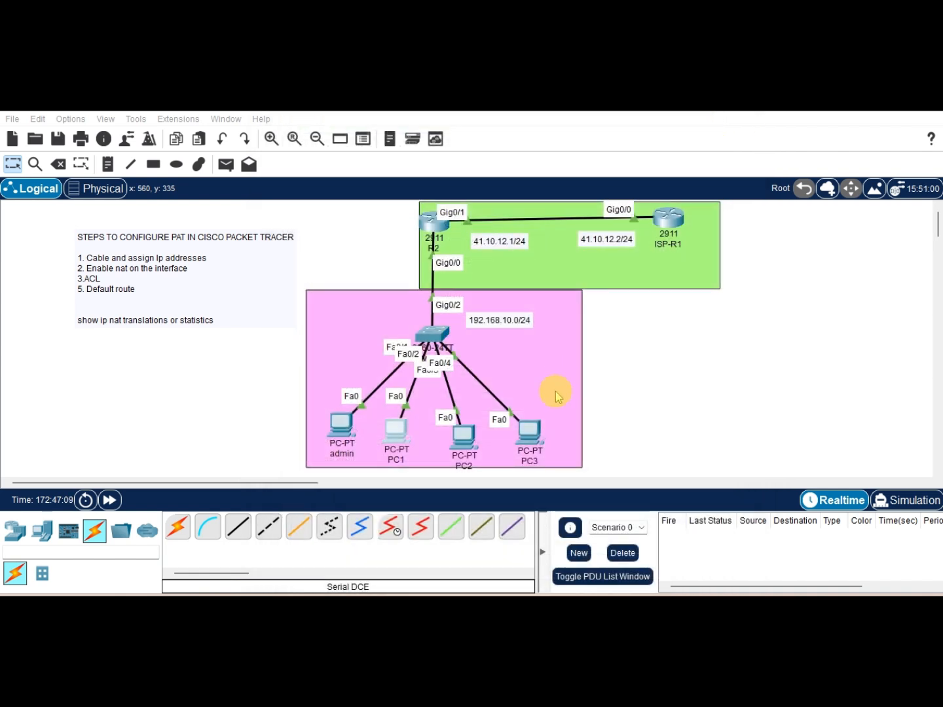
Step: Renew PC2's DHCP address by switching its IP configuration to Static and back to DHCP
click(469, 441)
click(321, 182)
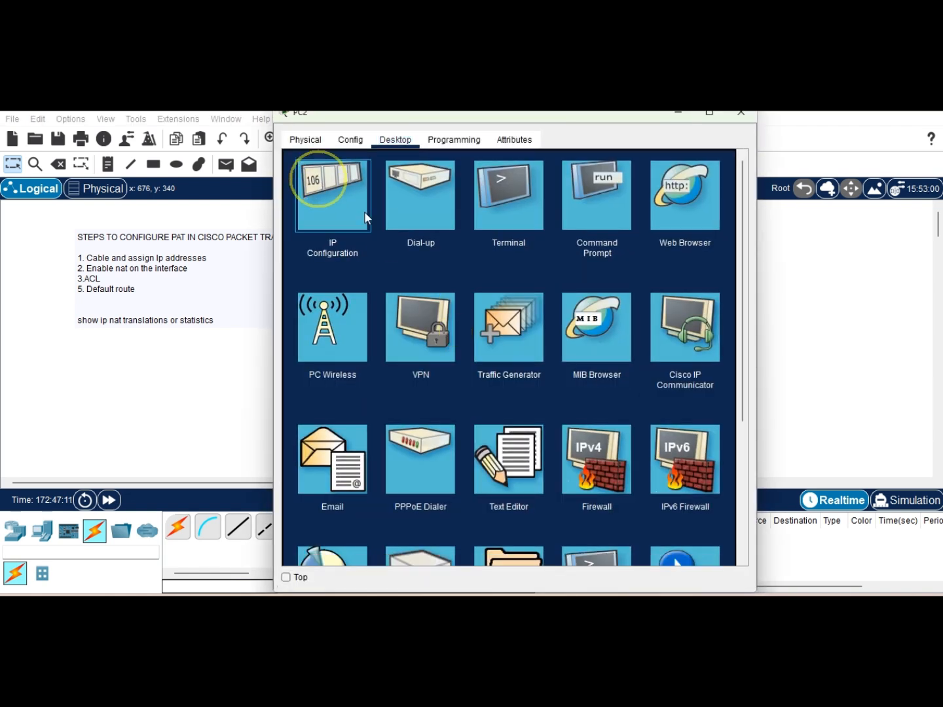
click(447, 219)
click(334, 222)
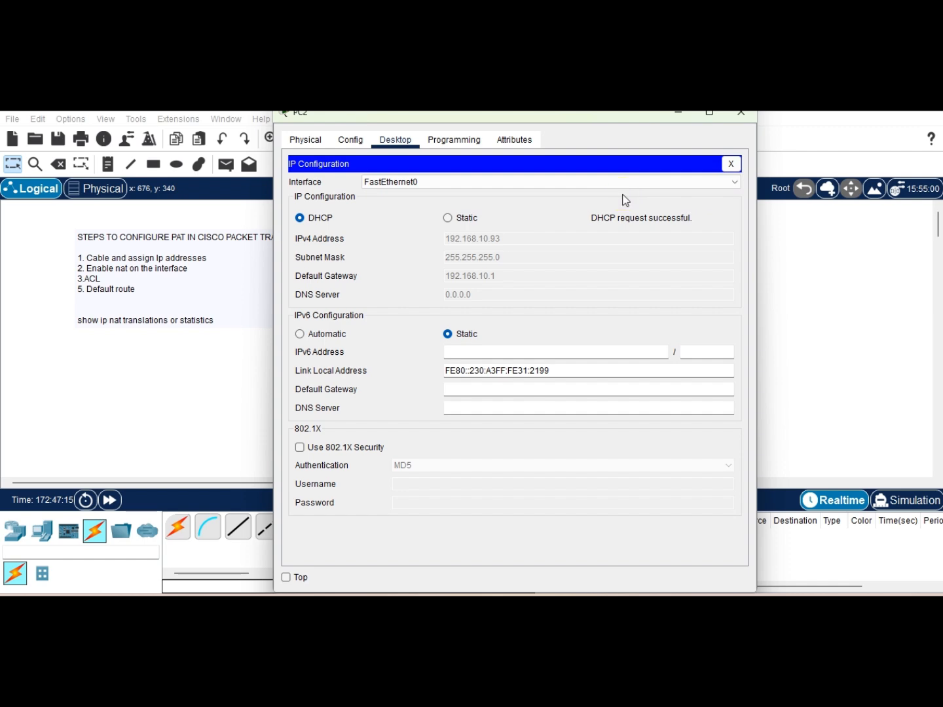
click(740, 115)
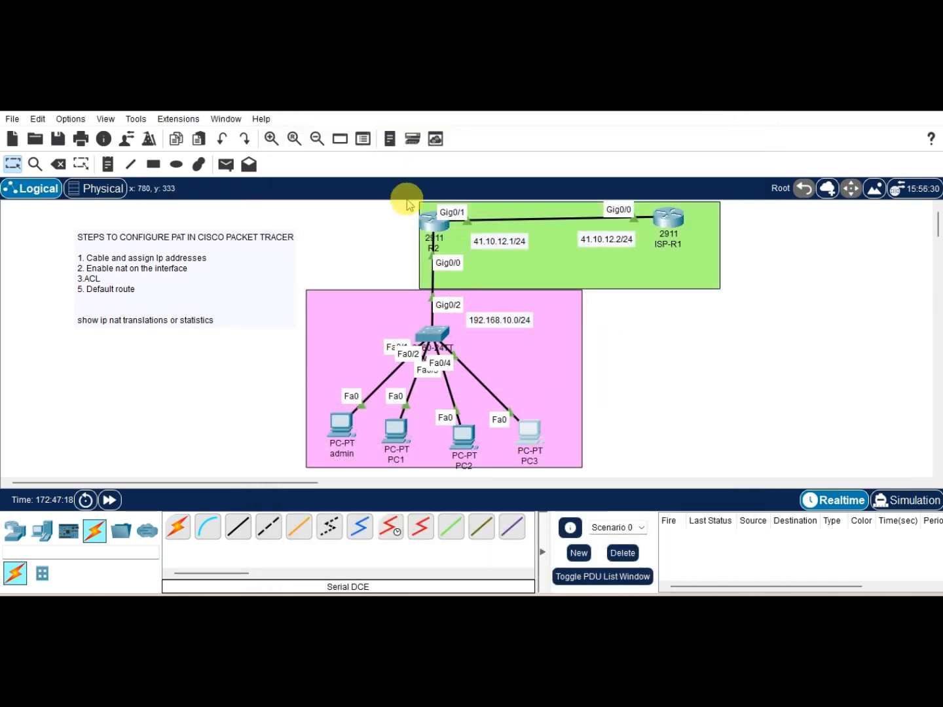
Step: Renew PC3's DHCP address by switching its IP configuration to Static and back to DHCP
click(395, 139)
click(344, 197)
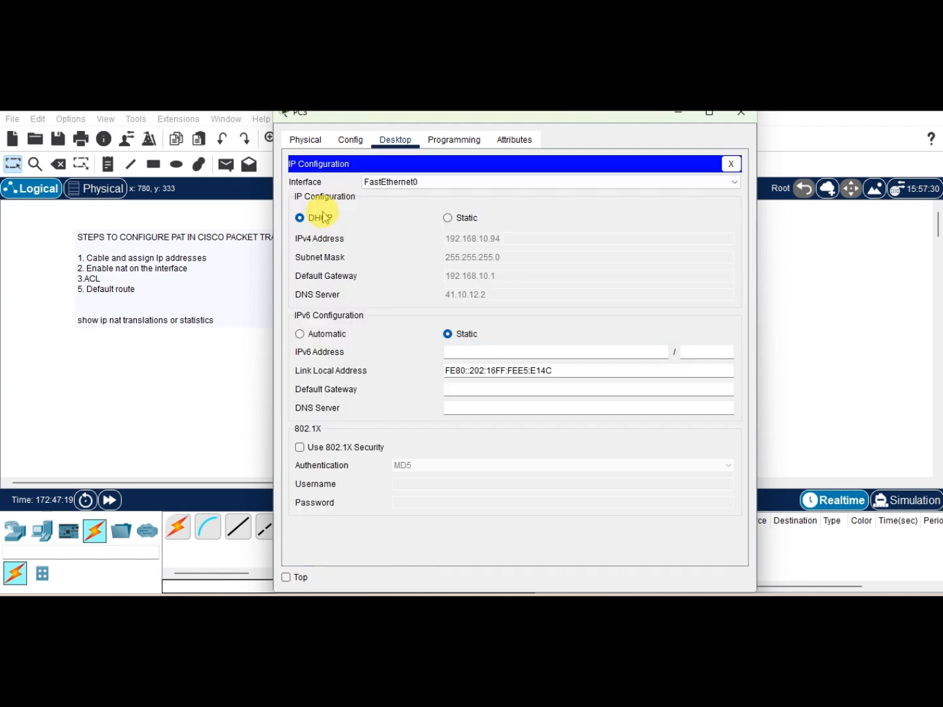
click(457, 220)
click(315, 219)
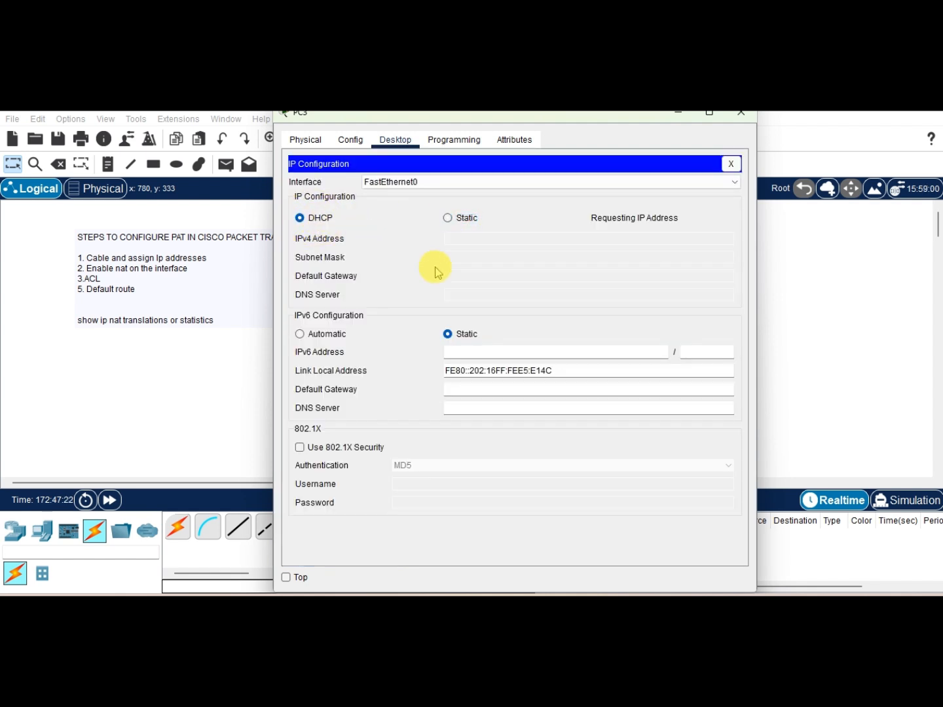
click(740, 113)
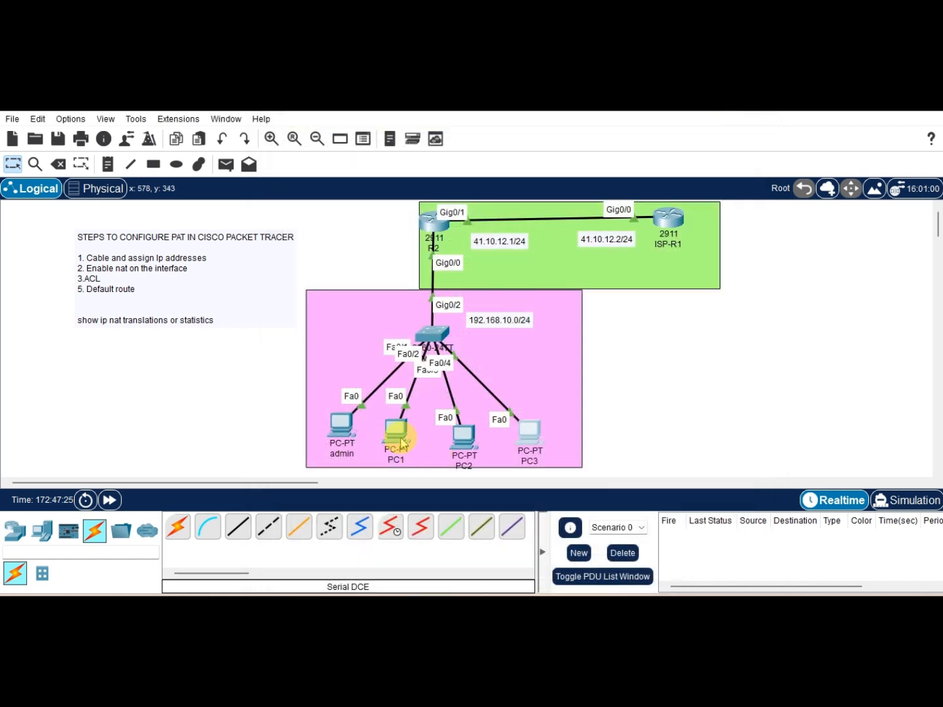
click(401, 442)
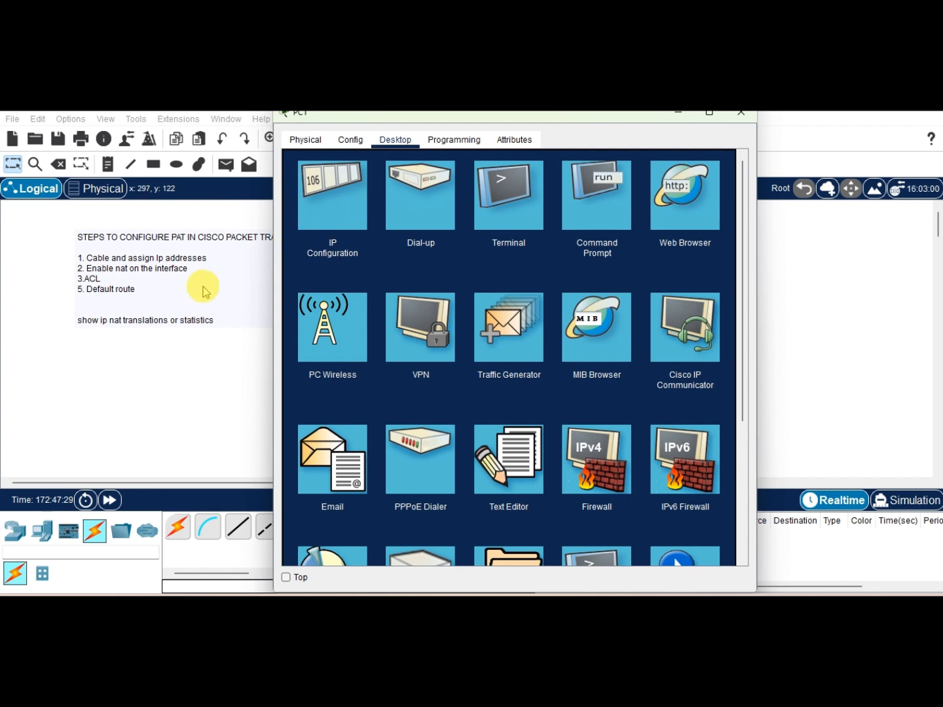
click(165, 318)
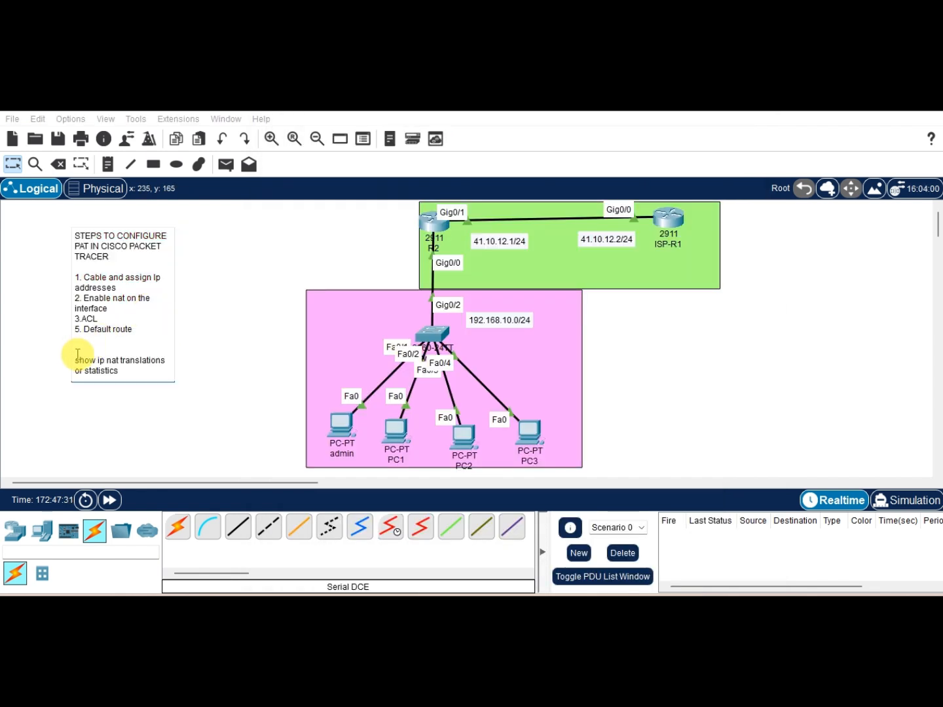
drag(77, 356, 138, 360)
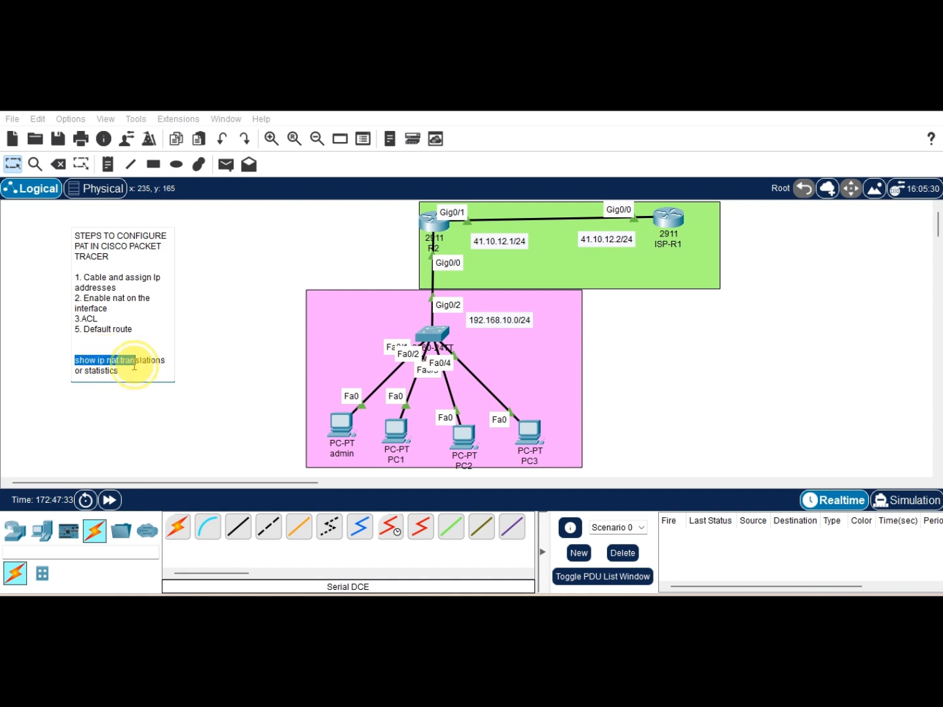
click(432, 224)
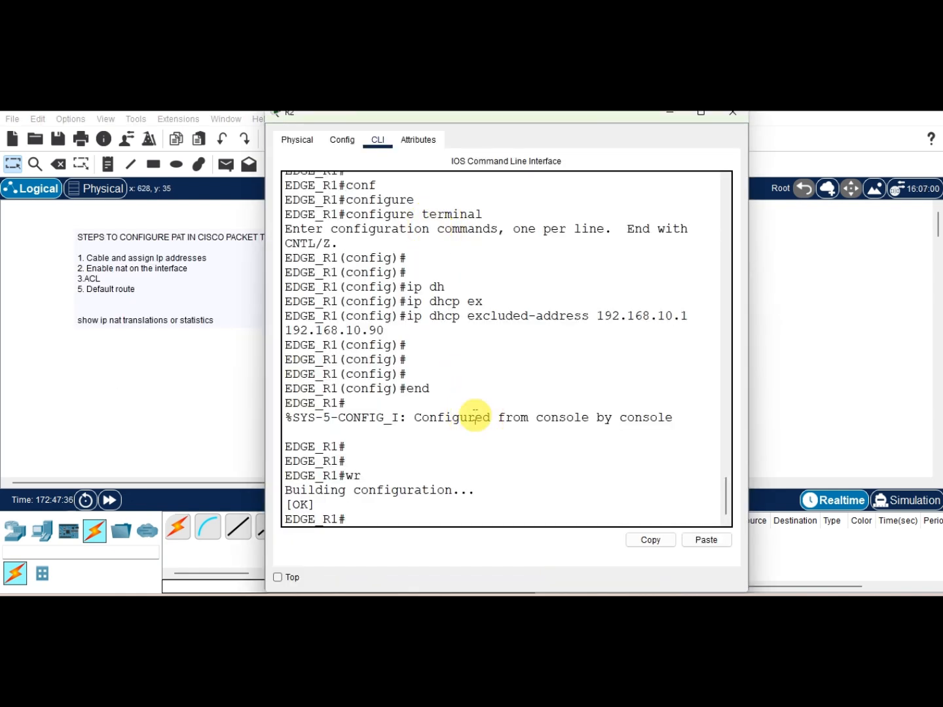
key(Return)
key(Return)
key(Return)
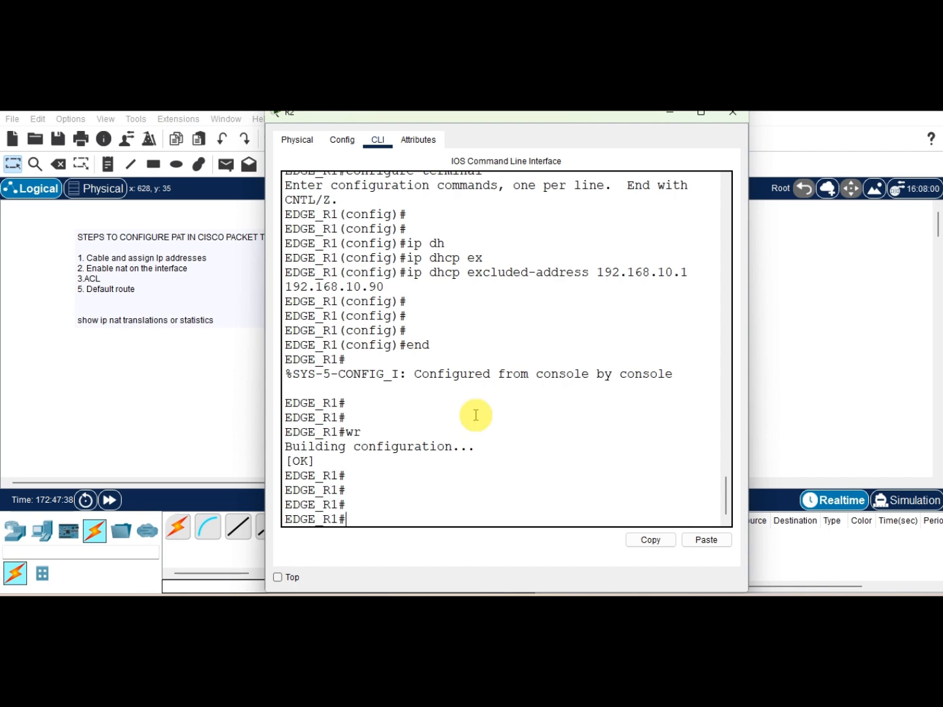
click(200, 426)
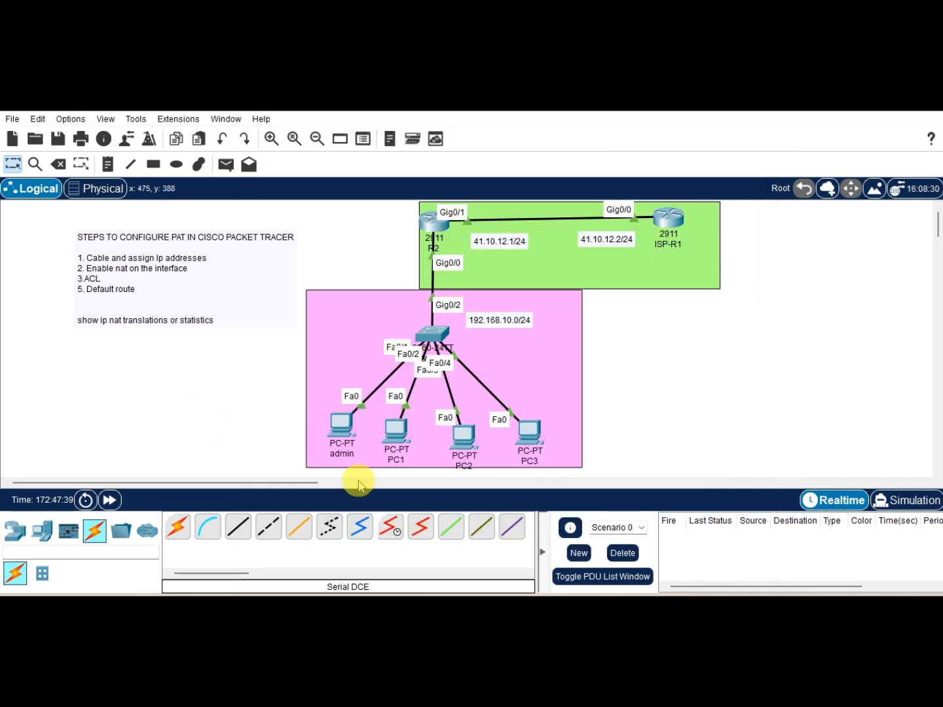
Step: Open PC1's command prompt to review its earlier ping results
click(393, 430)
click(593, 194)
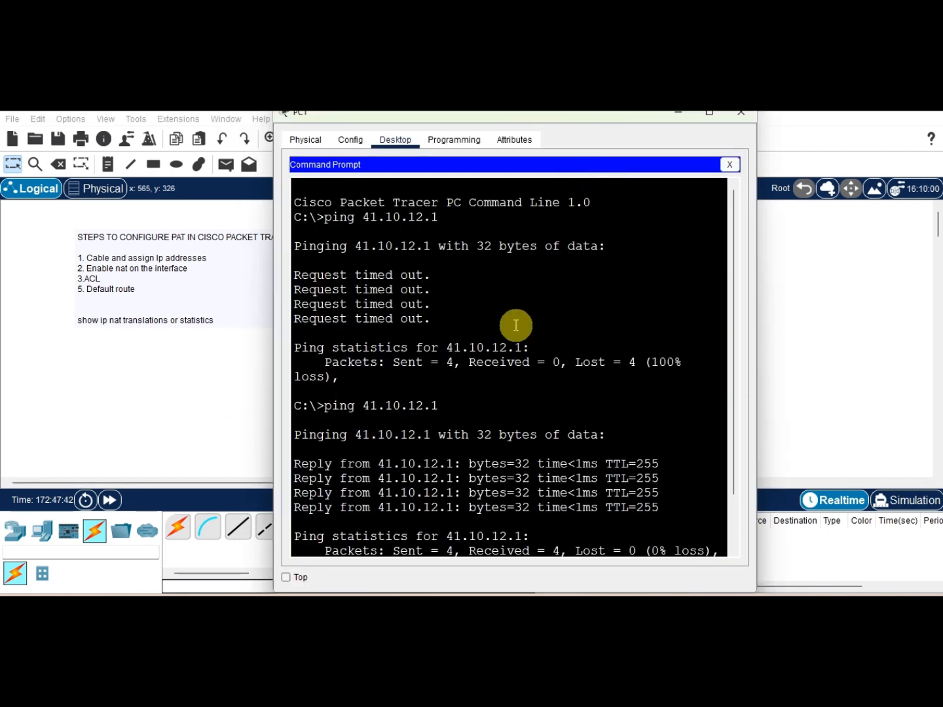
click(740, 113)
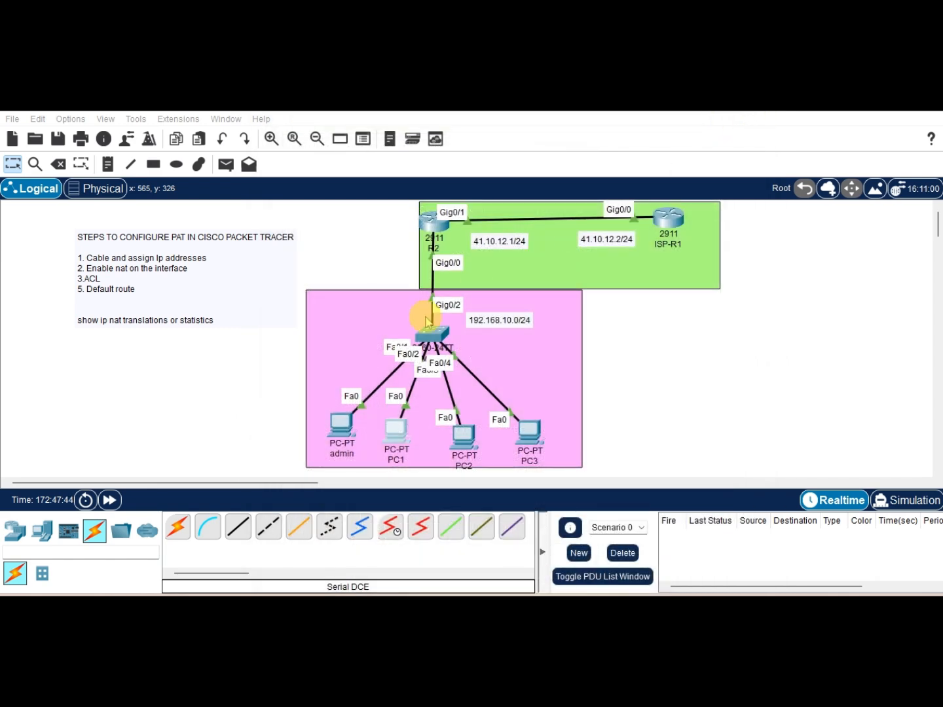
Step: Ping 41.10.12.2 from PC2's command prompt
click(473, 438)
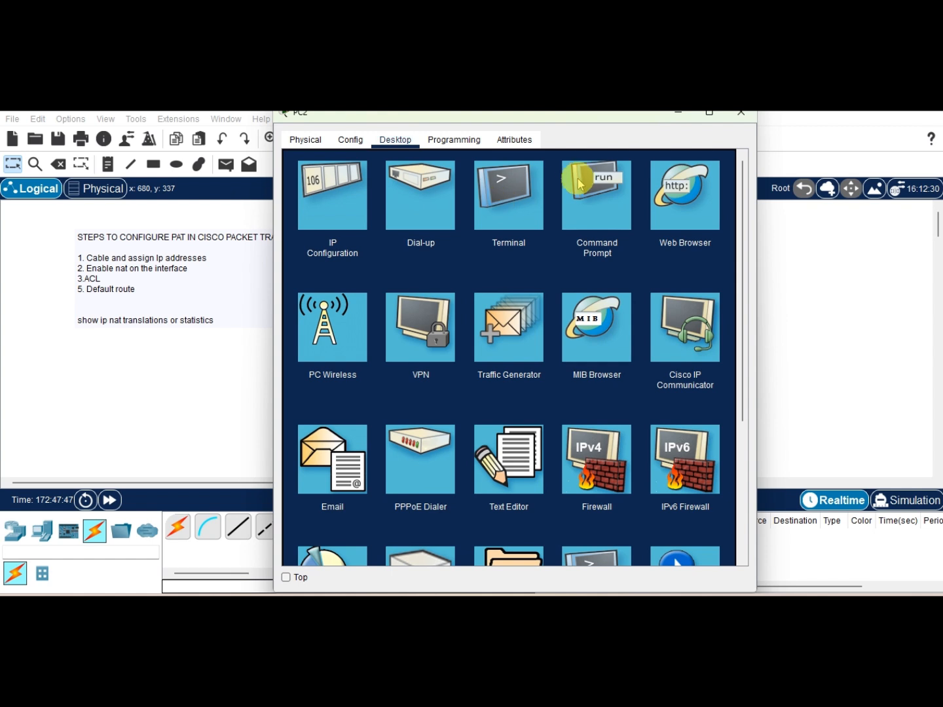
click(588, 202)
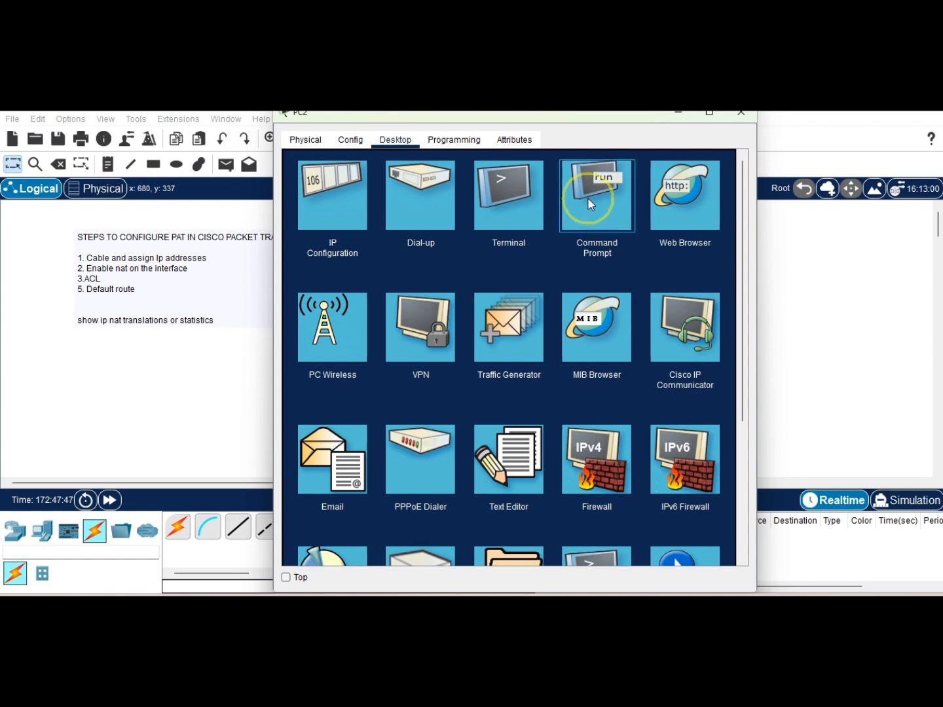
text(ping 41.10.12.2)
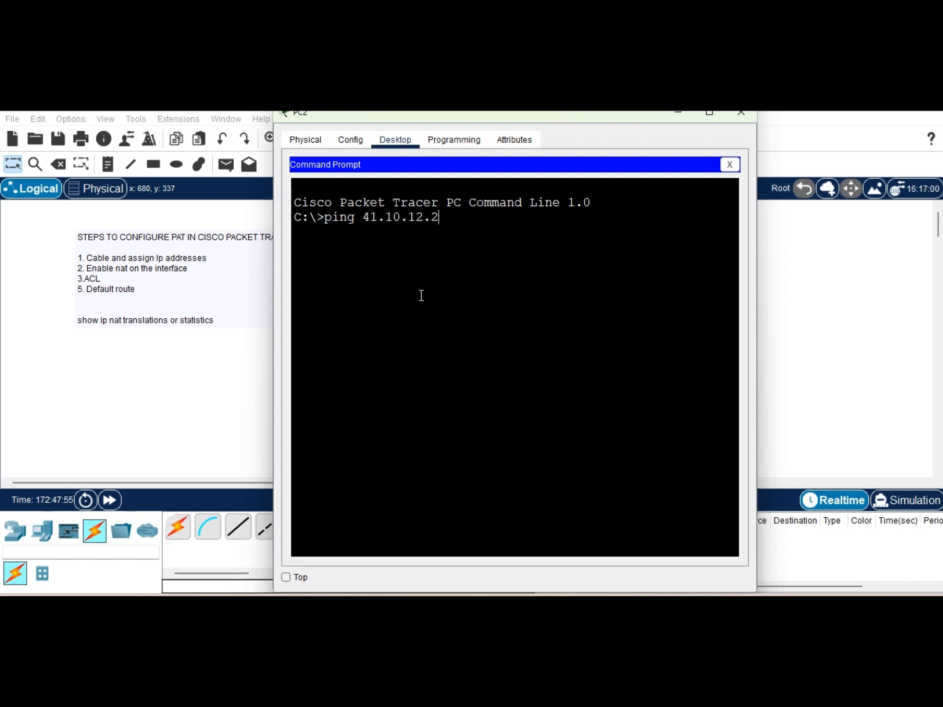
key(Return)
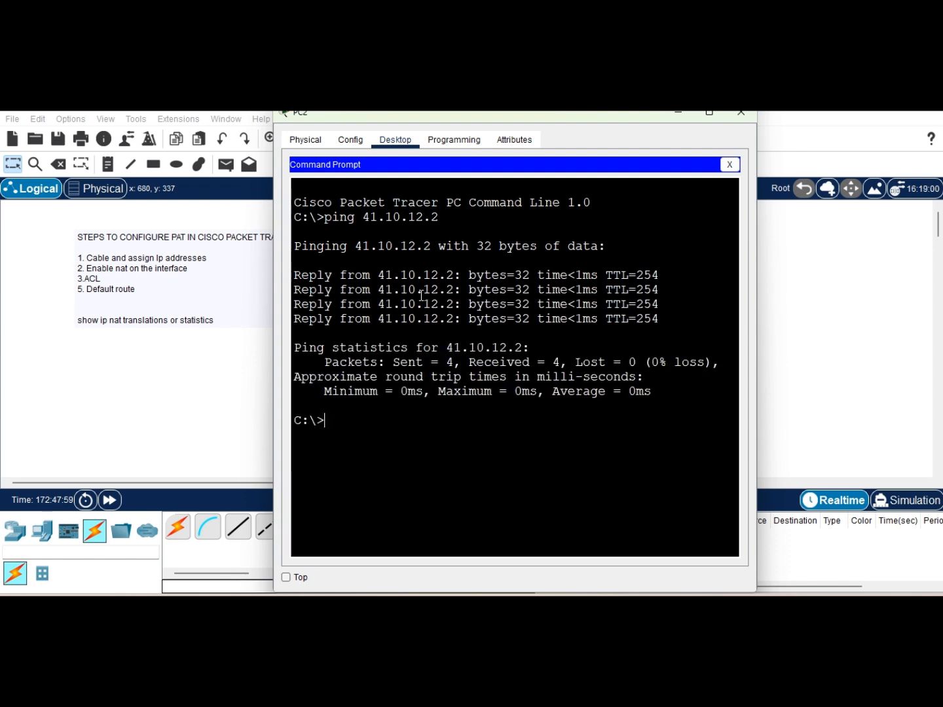
click(241, 322)
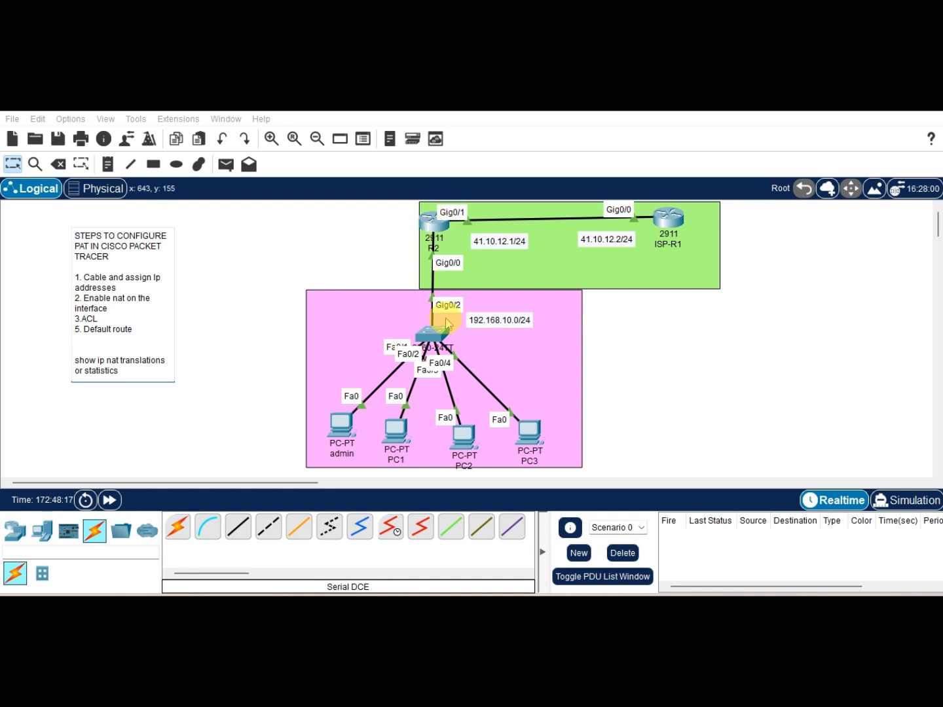
Step: Open the edge router's CLI and review the NAT translation debug output
click(434, 221)
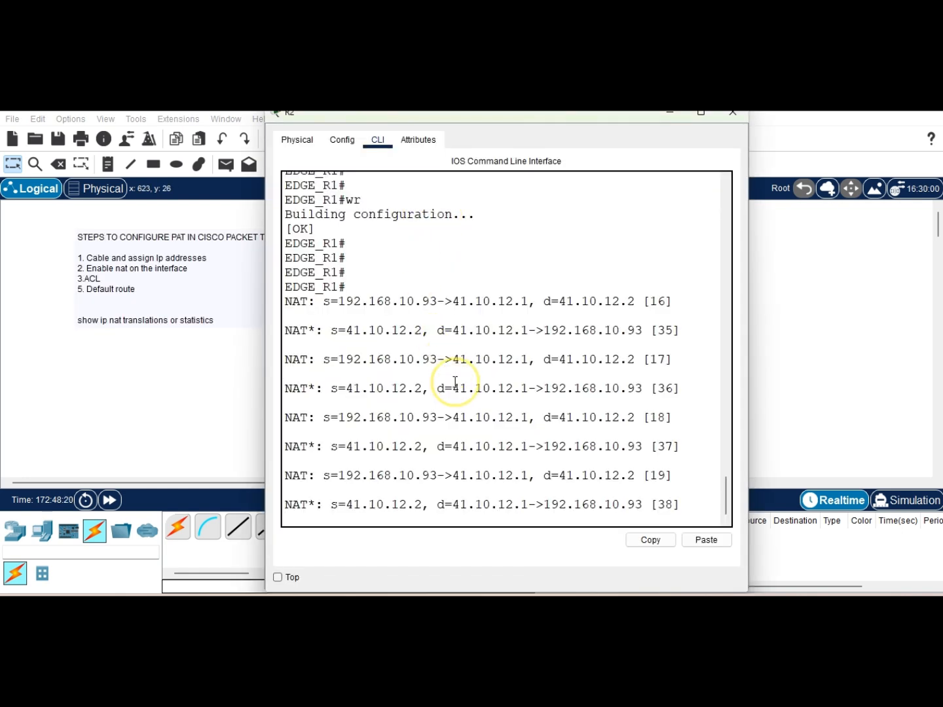
key(Return)
key(Return)
key(Return)
key(Return)
key(Return)
key(Return)
key(Return)
key(Return)
key(Return)
key(Return)
key(Return)
key(Return)
key(Return)
key(Return)
key(Return)
scroll(455, 381, up, 15)
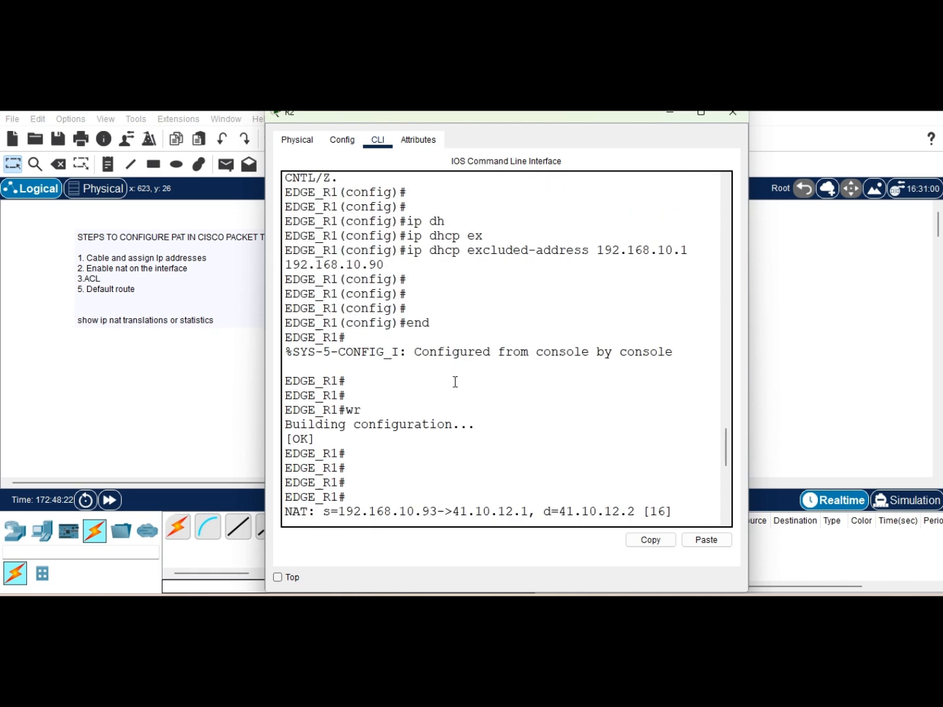
Step: Examine the NAT debug entries in the edge router's CLI, highlighting the inside and translated addresses and sequence numbers
scroll(454, 381, down, 15)
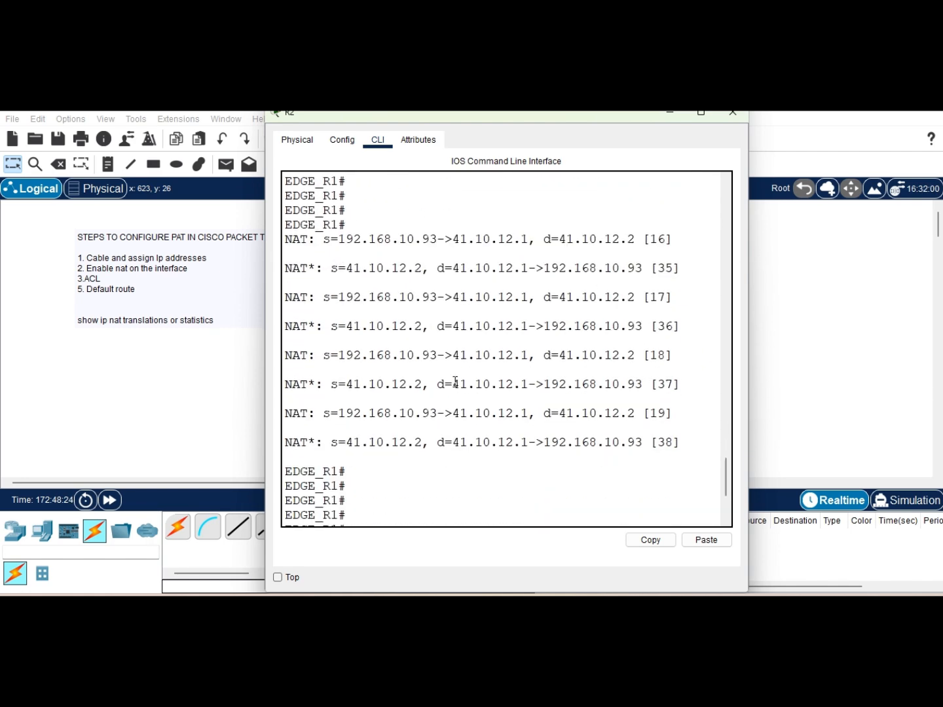
scroll(454, 379, up, 2)
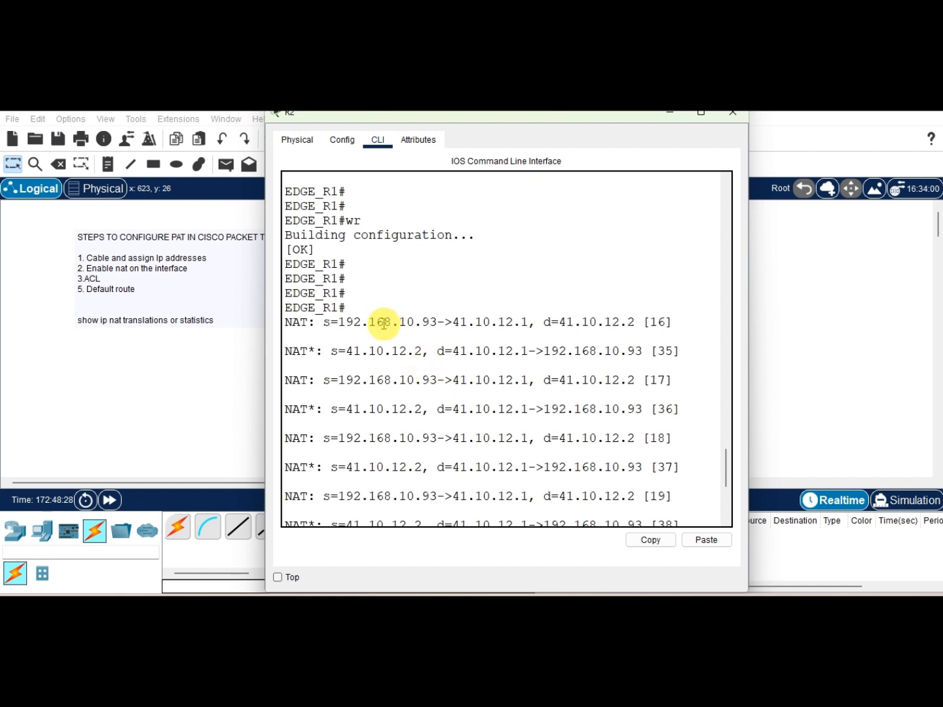
drag(344, 321, 437, 321)
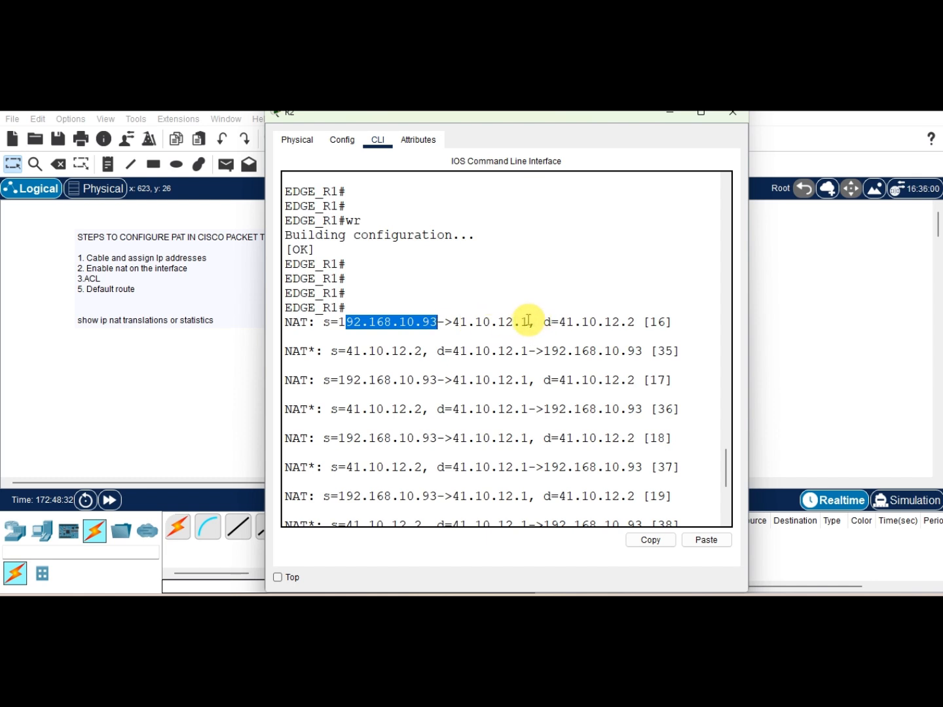
drag(528, 322, 400, 322)
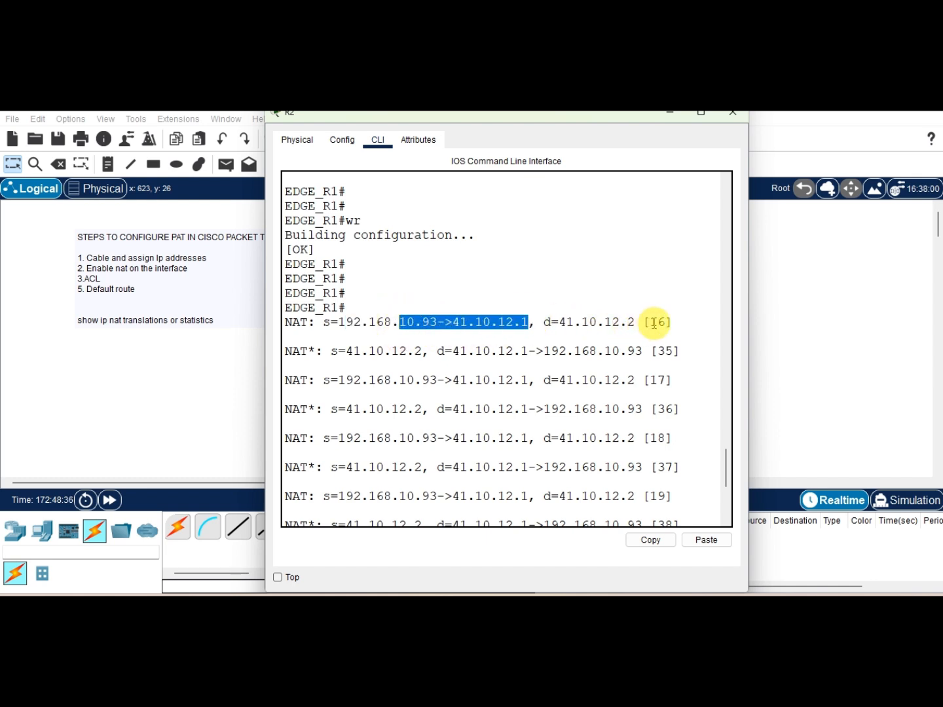
drag(657, 351, 675, 350)
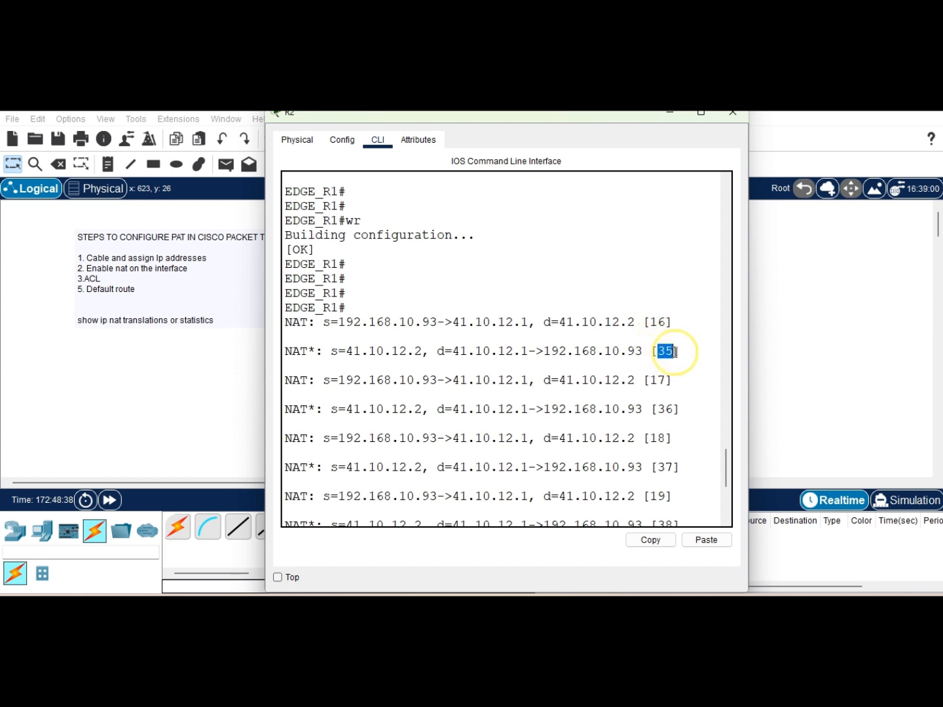
double_click(658, 321)
double_click(657, 381)
drag(658, 409, 666, 443)
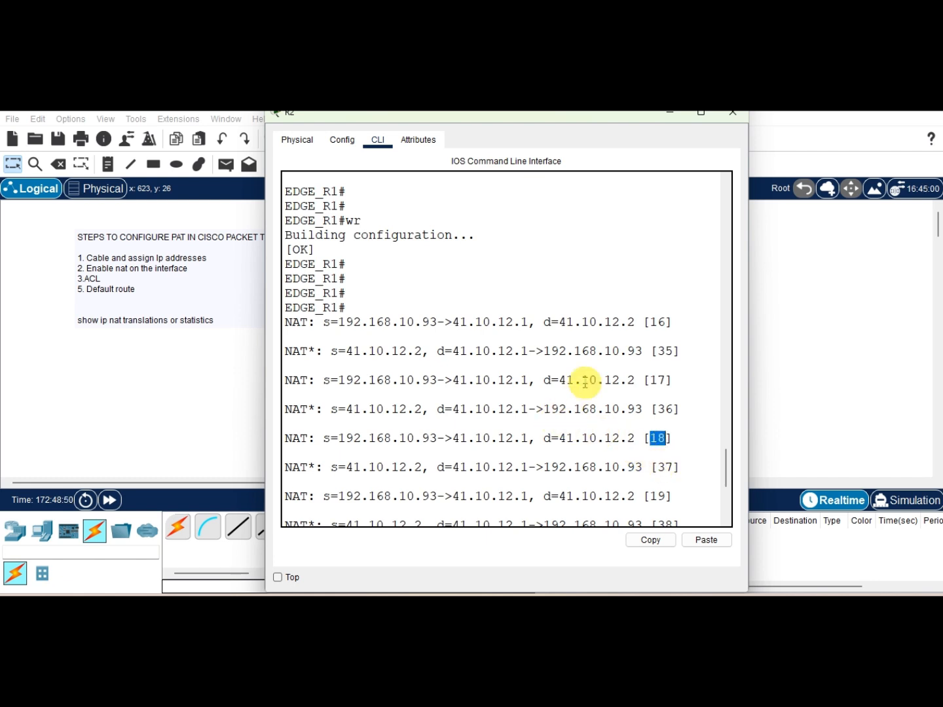
drag(589, 320, 661, 471)
click(672, 470)
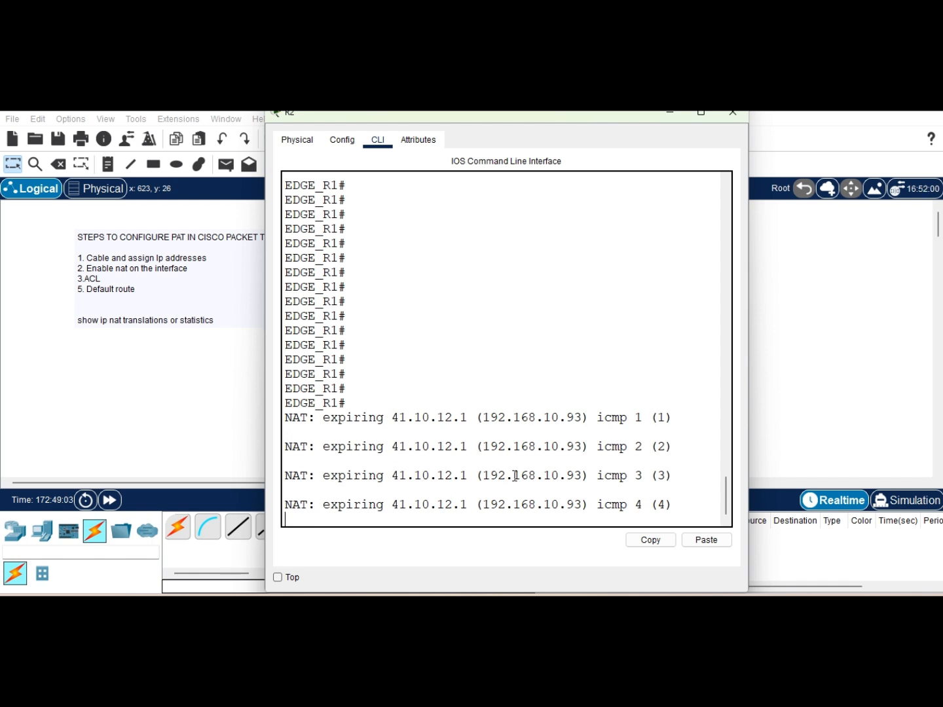
Step: Switch to the Network Address Translation document in Word and review the Port Forwarding (Static PAT) example
click(202, 422)
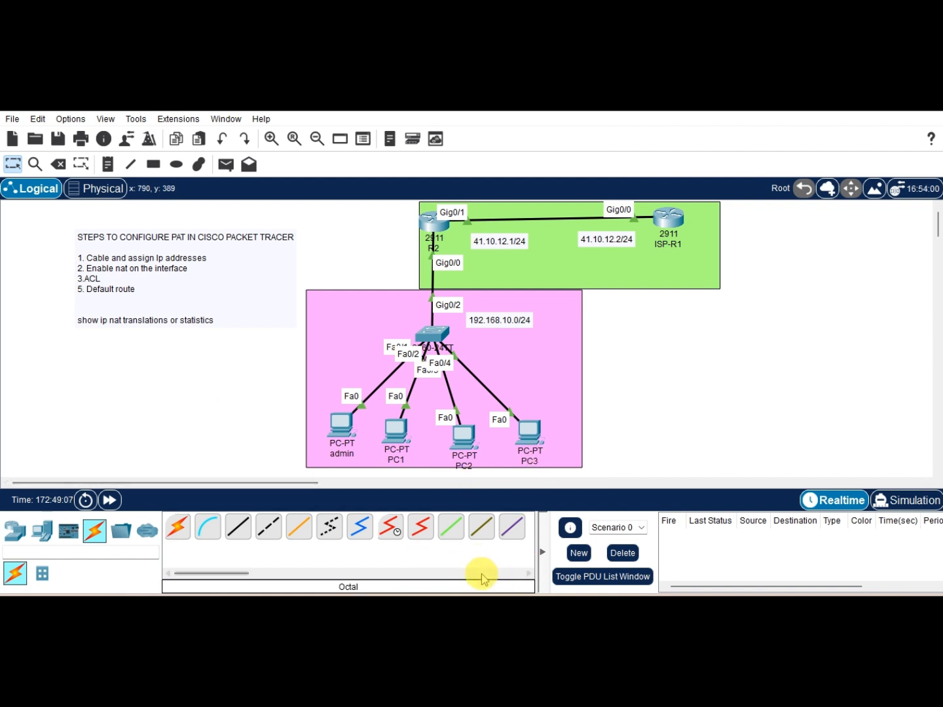
click(284, 605)
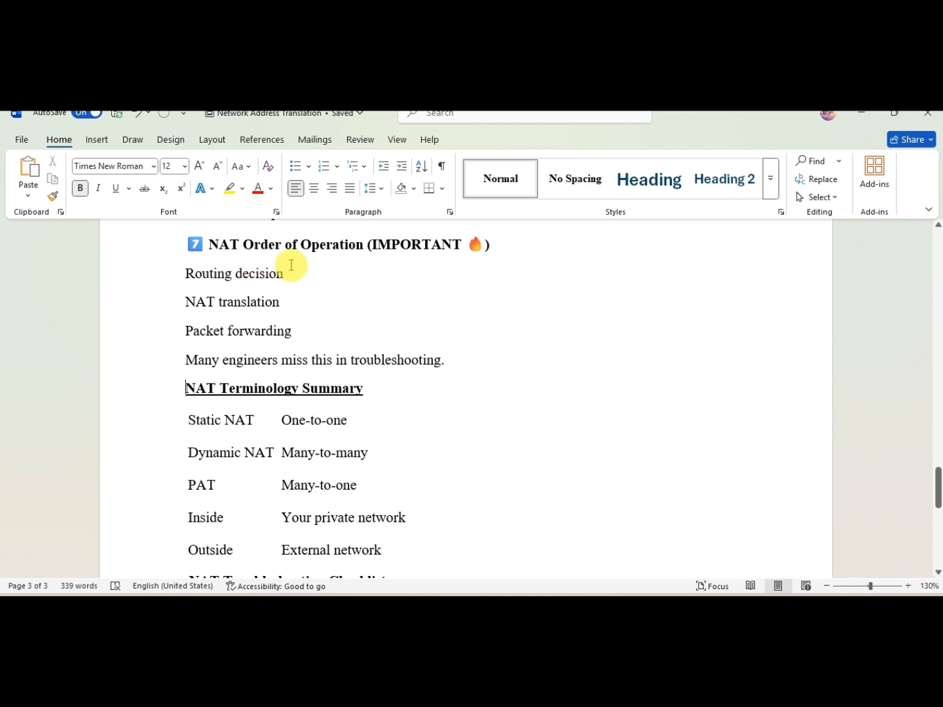
scroll(291, 265, up, 10)
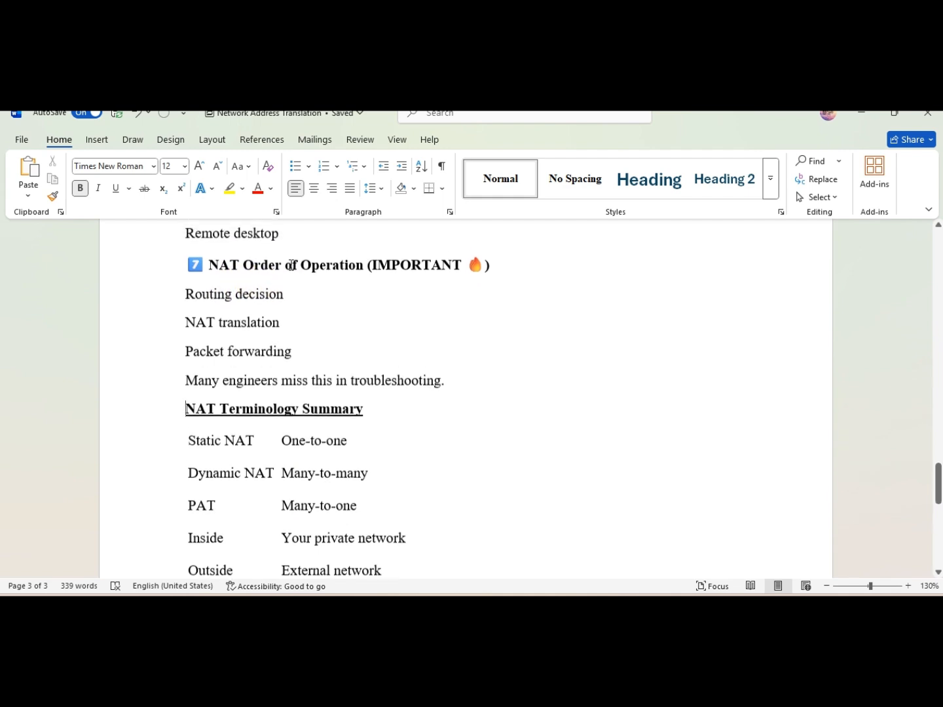
scroll(291, 265, up, 3)
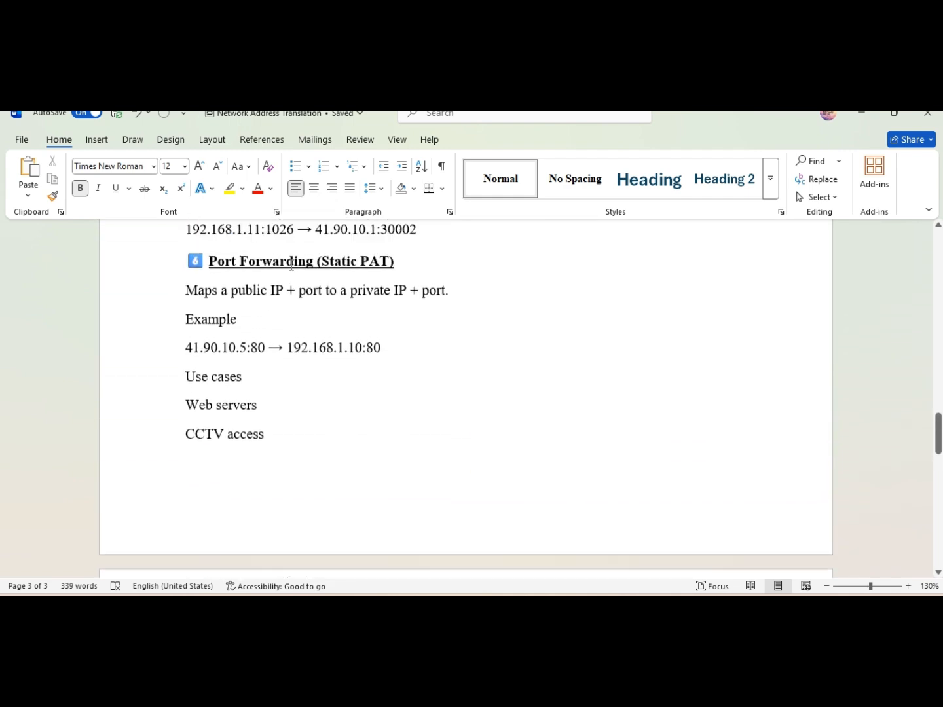
scroll(291, 265, down, 2)
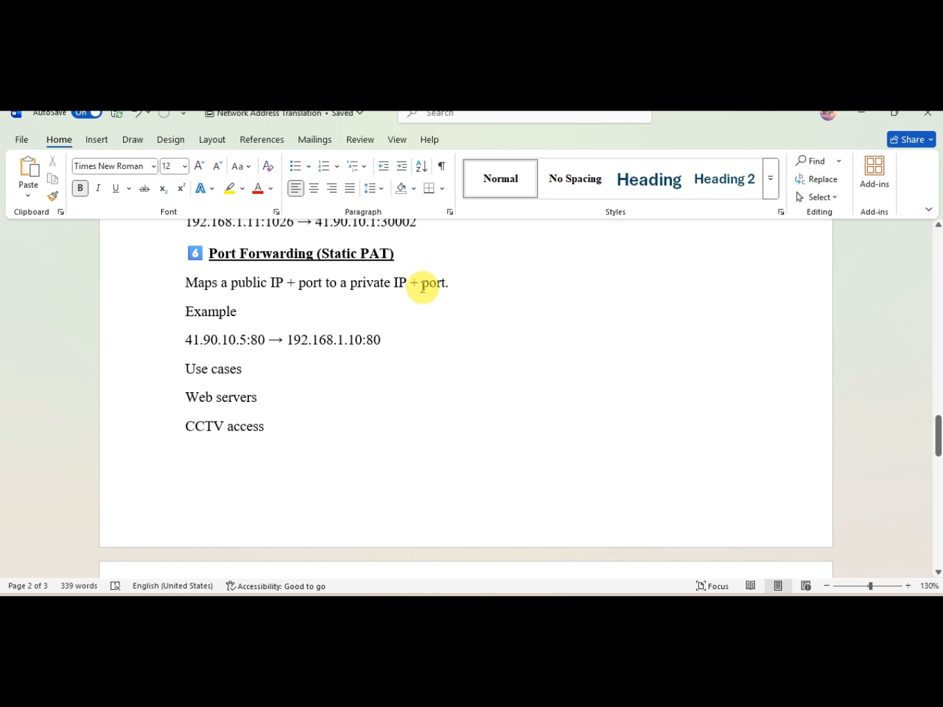
drag(268, 338, 186, 336)
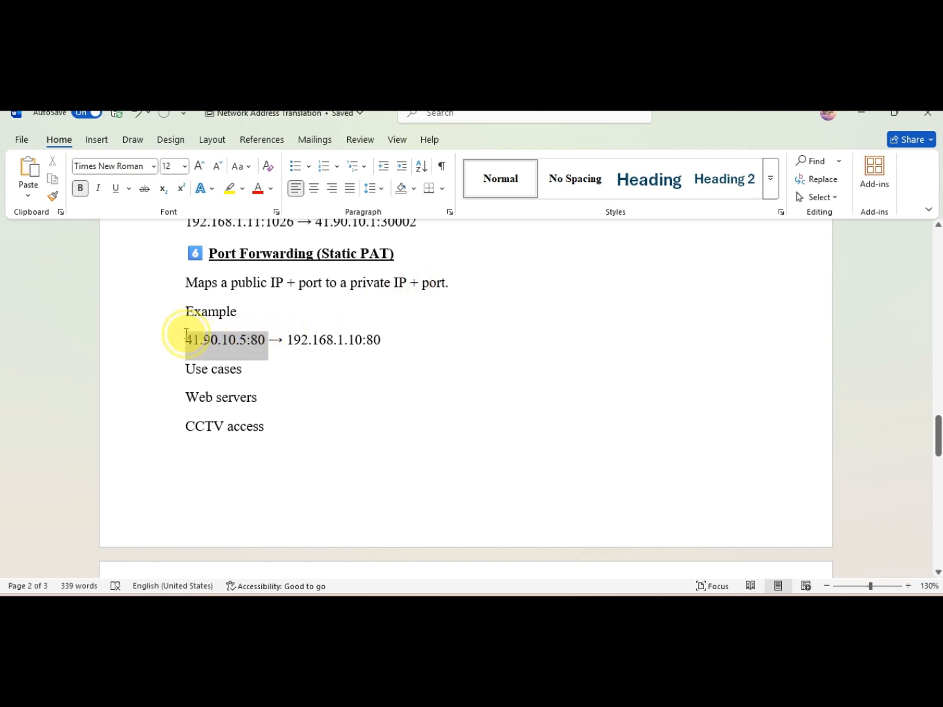
click(250, 339)
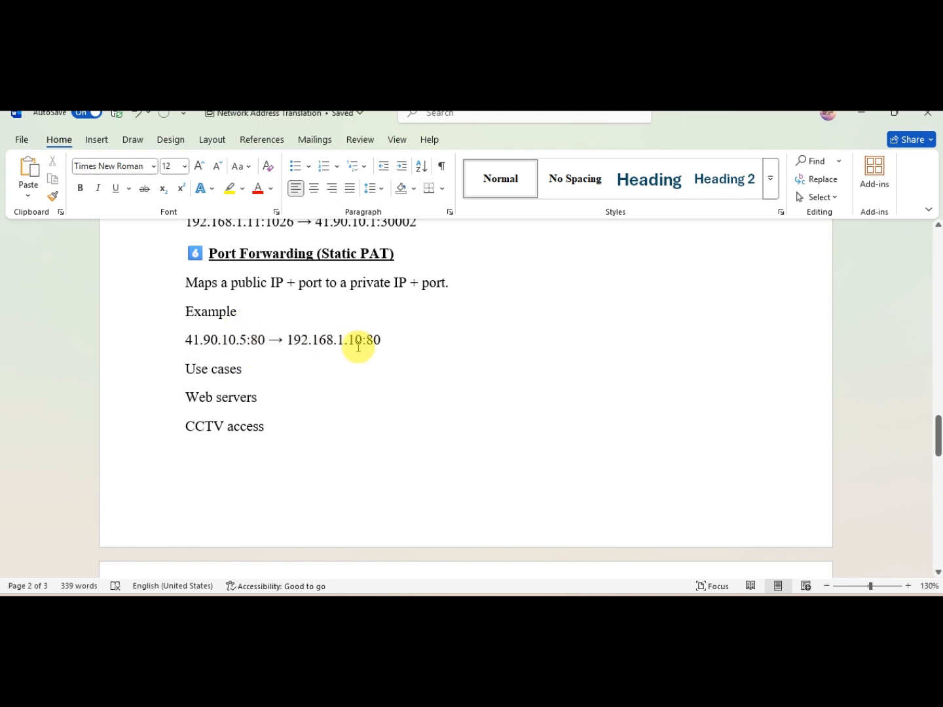
mouse_move(369, 342)
mouse_down()
mouse_move(385, 339)
mouse_move(371, 341)
mouse_up()
drag(310, 338, 297, 336)
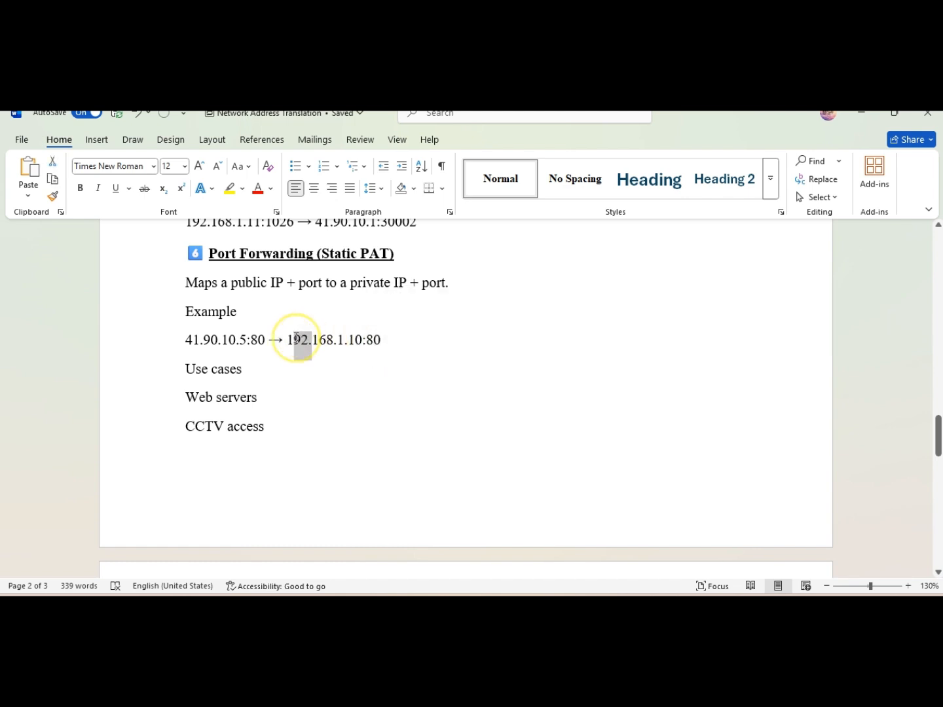
mouse_move(381, 343)
mouse_down()
mouse_move(315, 338)
mouse_move(373, 338)
mouse_up()
click(372, 338)
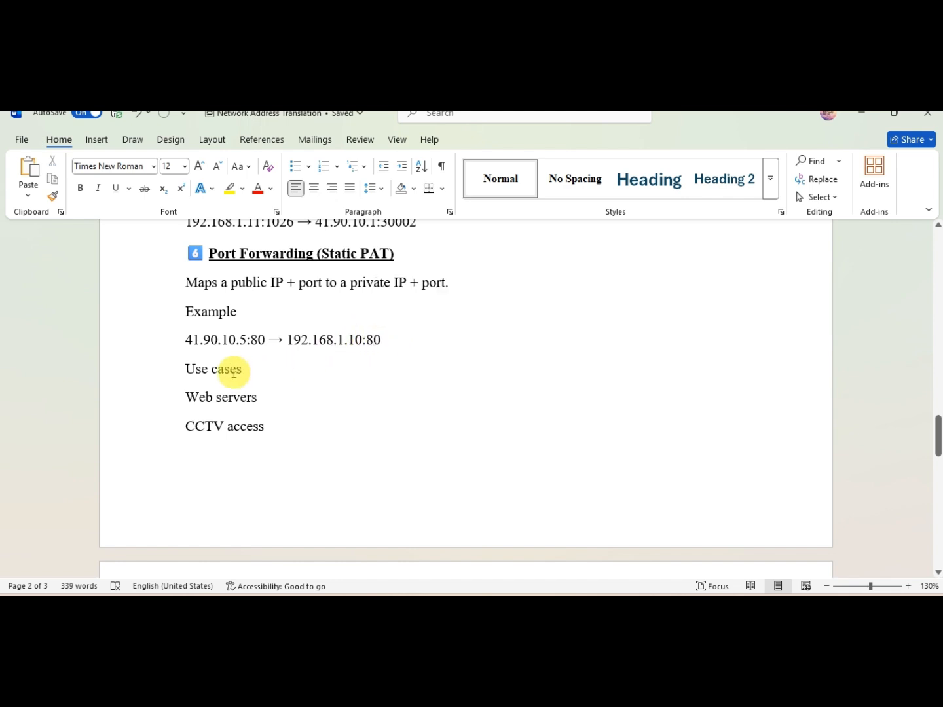
click(162, 369)
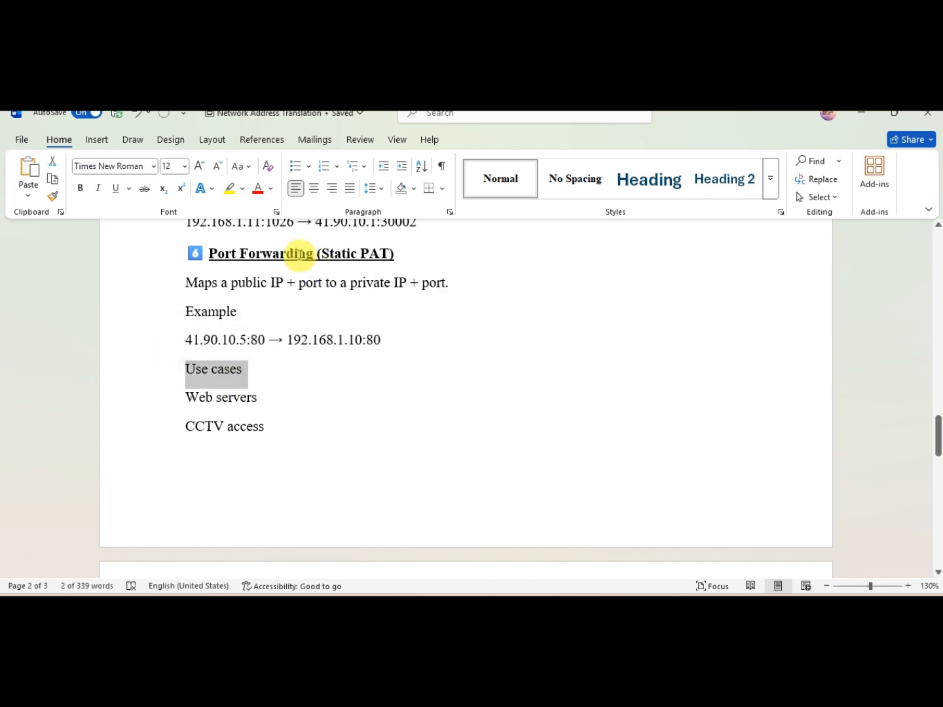
Step: Color the '3.3 PAT (Port Address Translation) – NAT Overload' heading red
scroll(299, 255, up, 1)
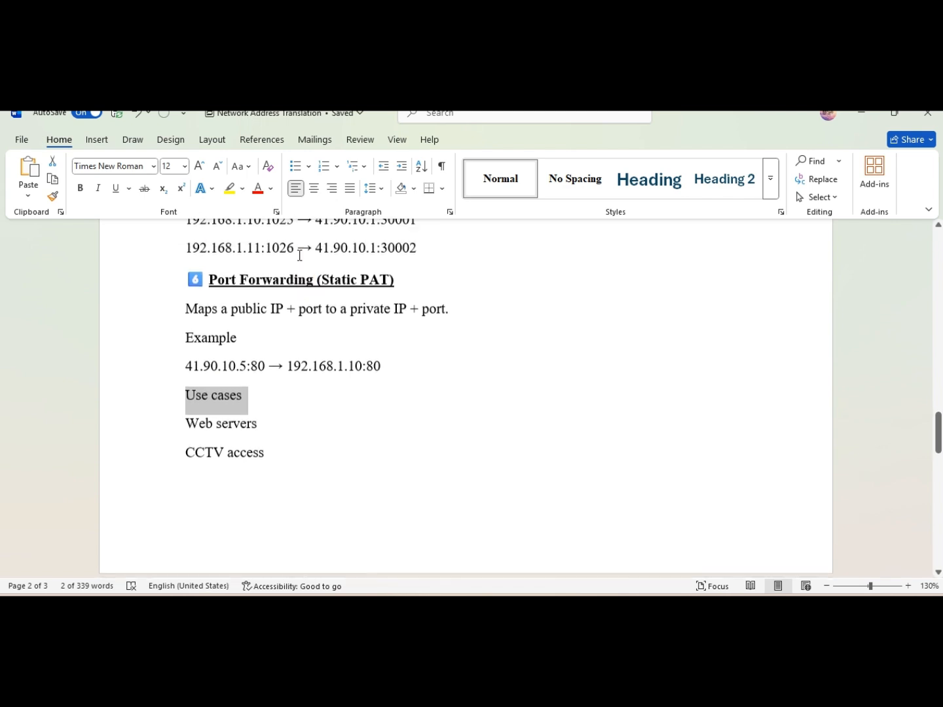
scroll(299, 255, down, 1)
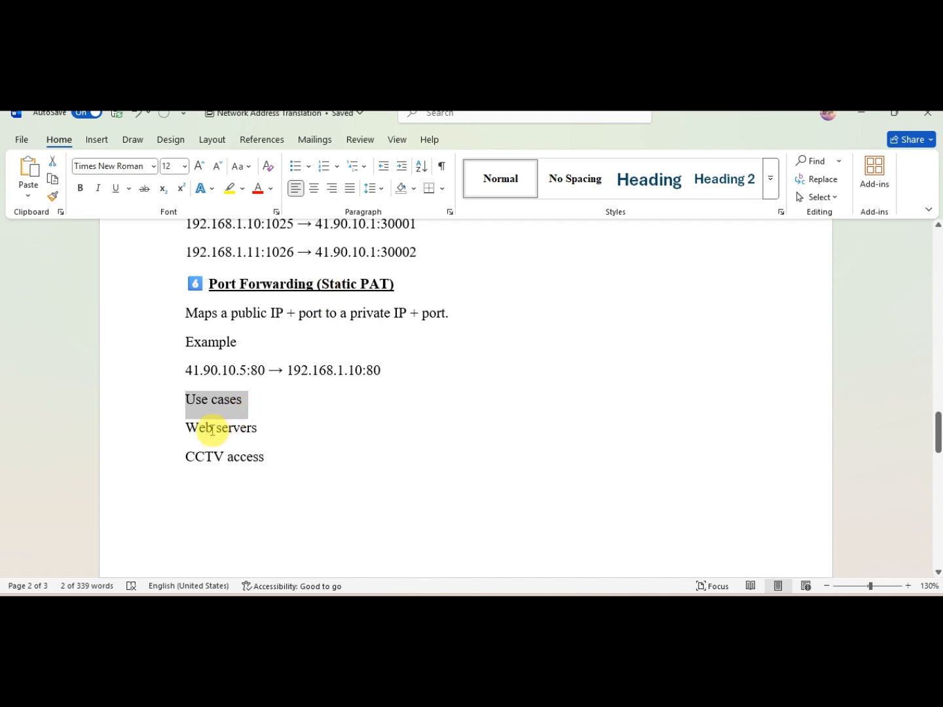
scroll(283, 433, up, 2)
scroll(284, 434, up, 1)
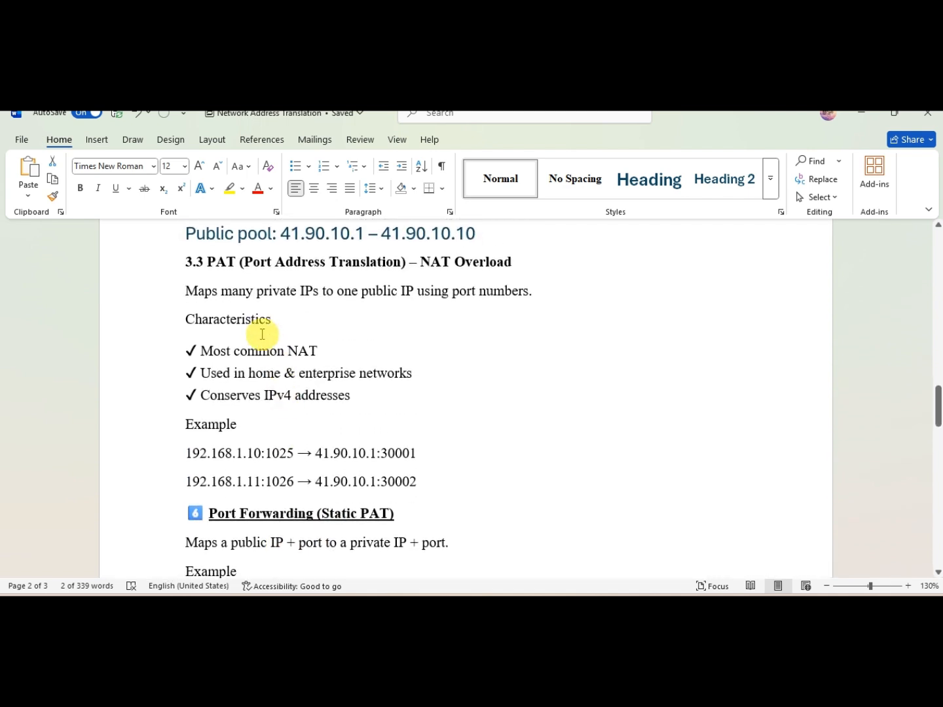
drag(189, 260, 521, 263)
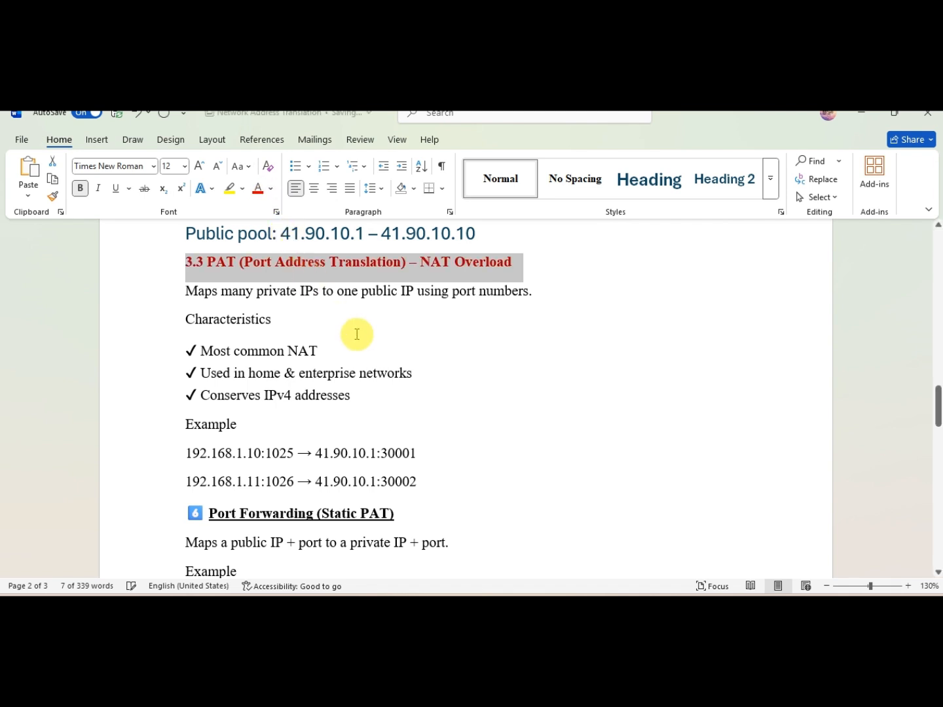
click(395, 352)
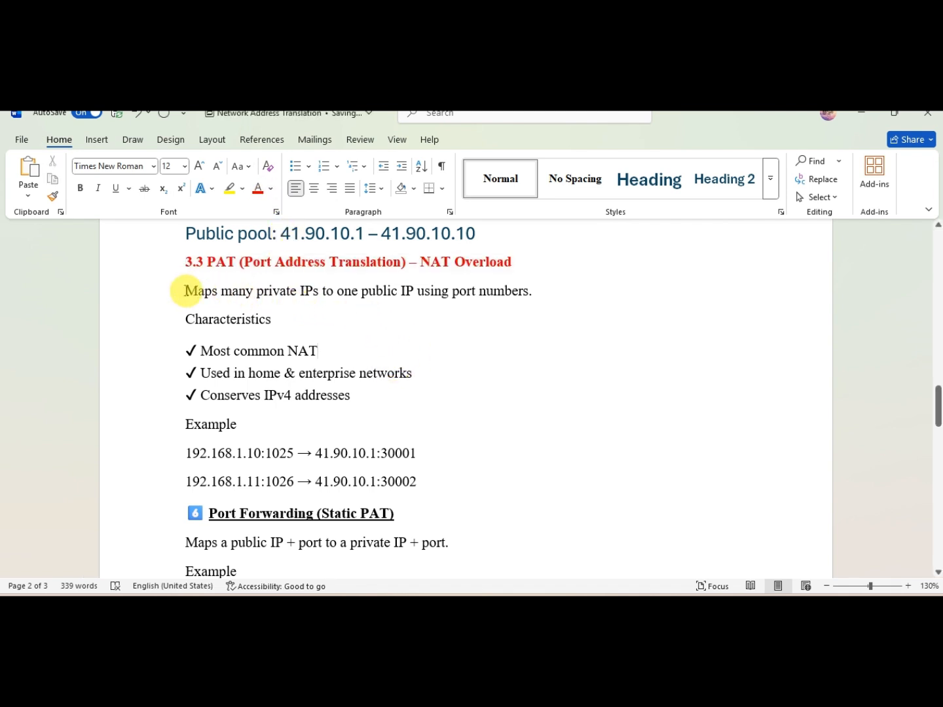
Step: Review the PAT description, characteristics and example port mappings by highlighting them in turn
drag(188, 288, 321, 292)
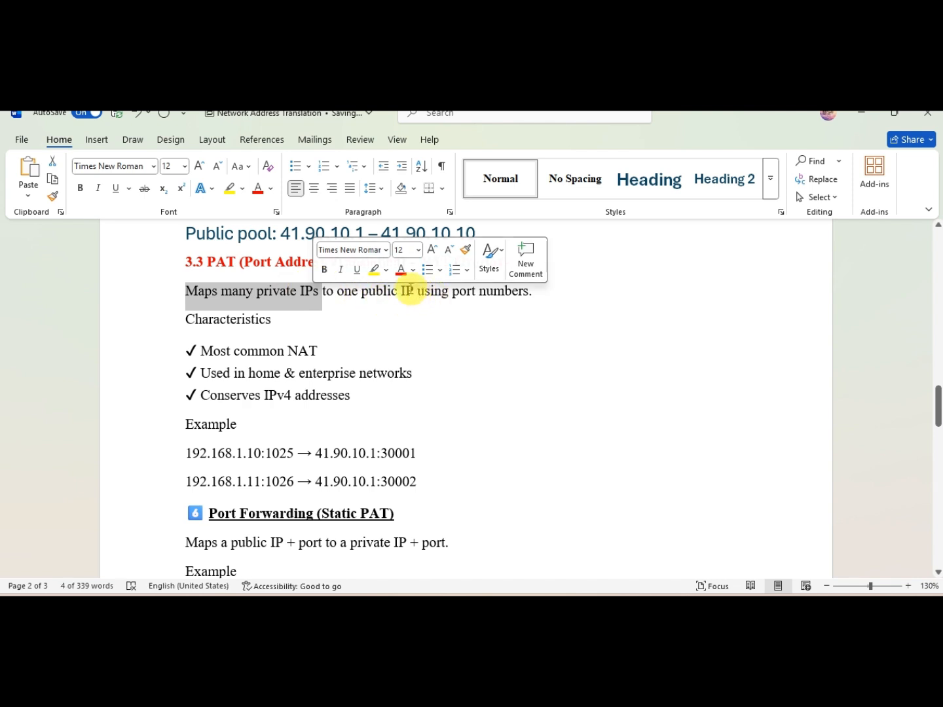
click(360, 295)
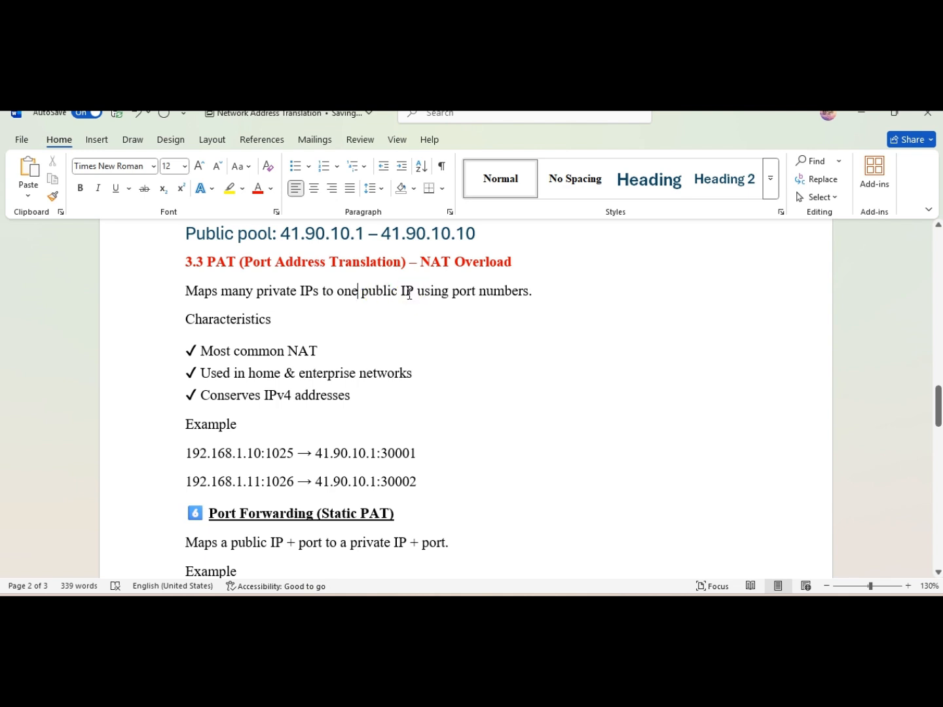
click(422, 292)
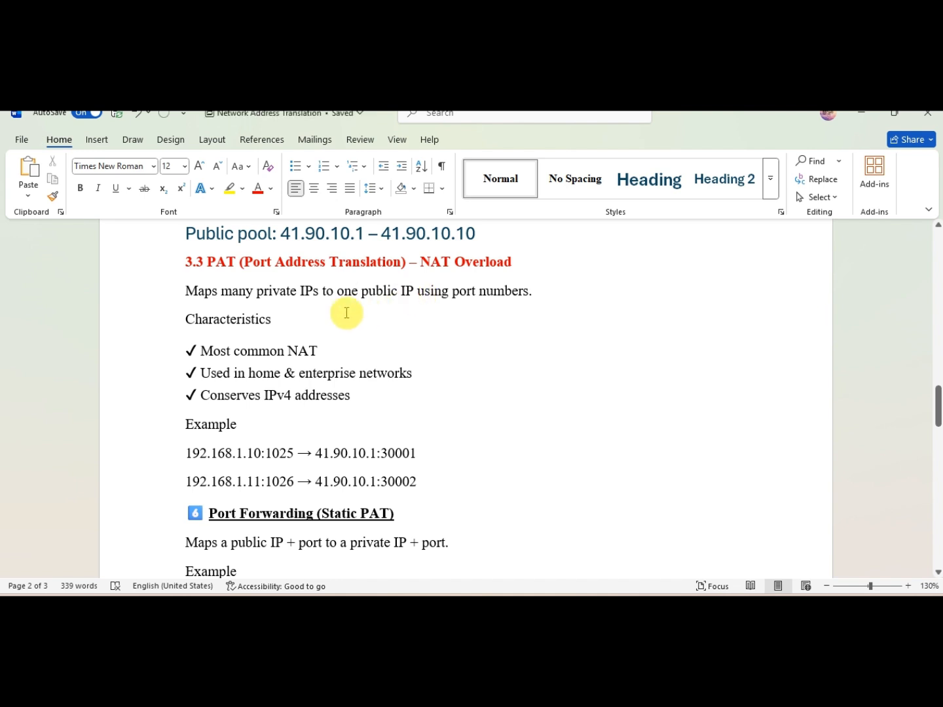
drag(197, 319, 260, 320)
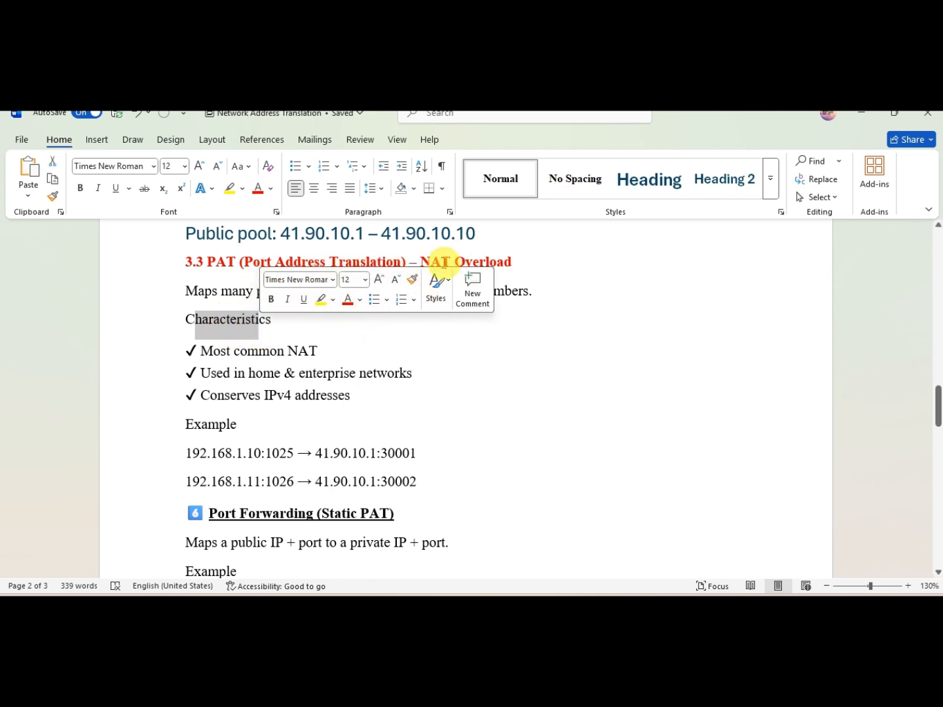
click(415, 374)
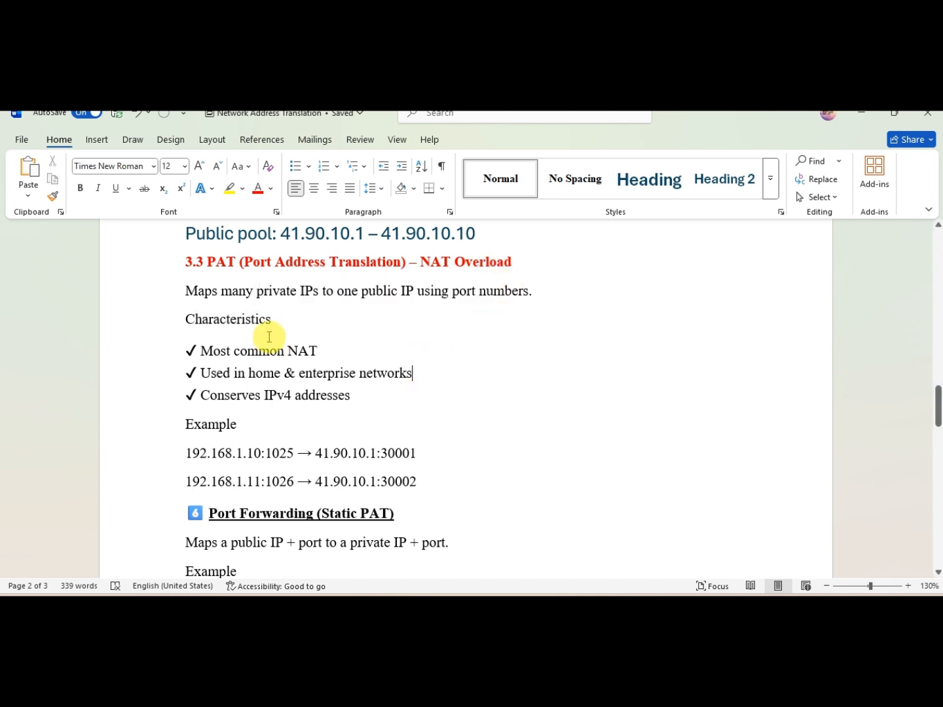
drag(314, 351, 207, 353)
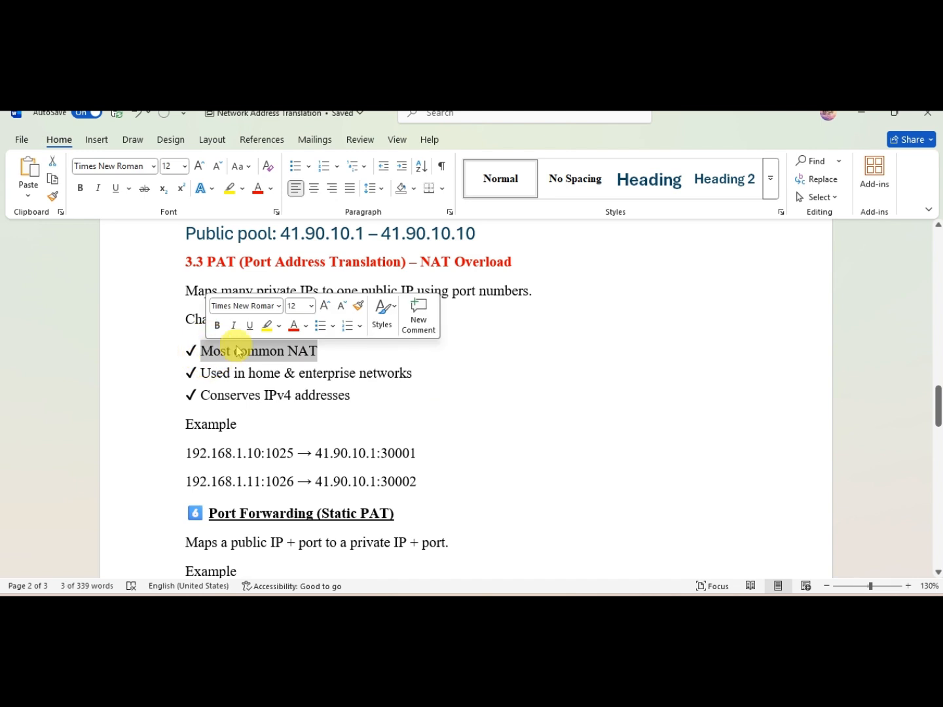
click(381, 374)
drag(413, 374, 213, 374)
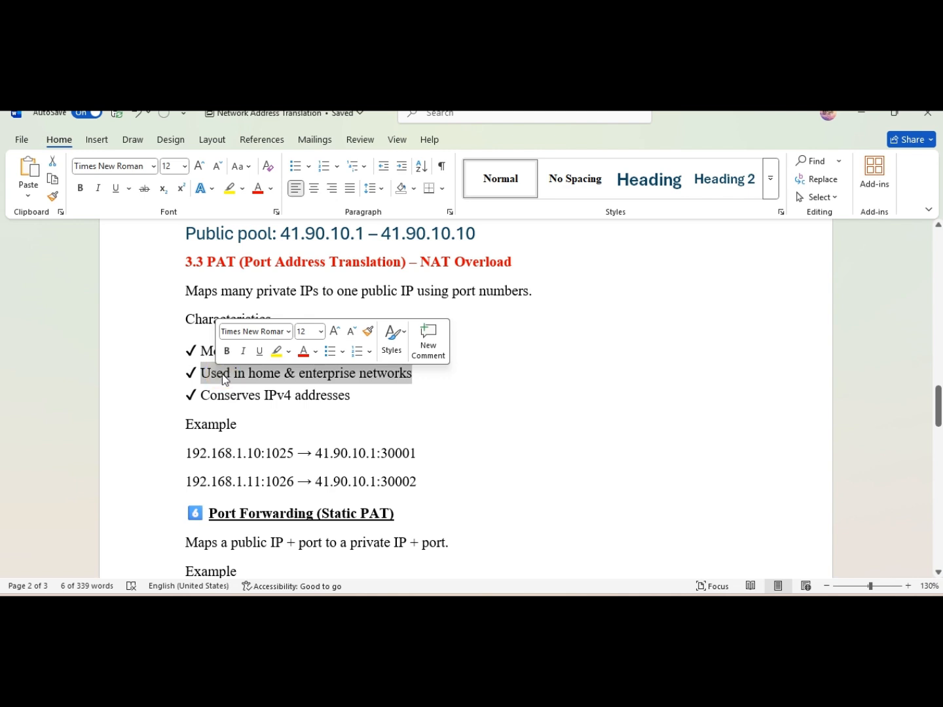
click(243, 396)
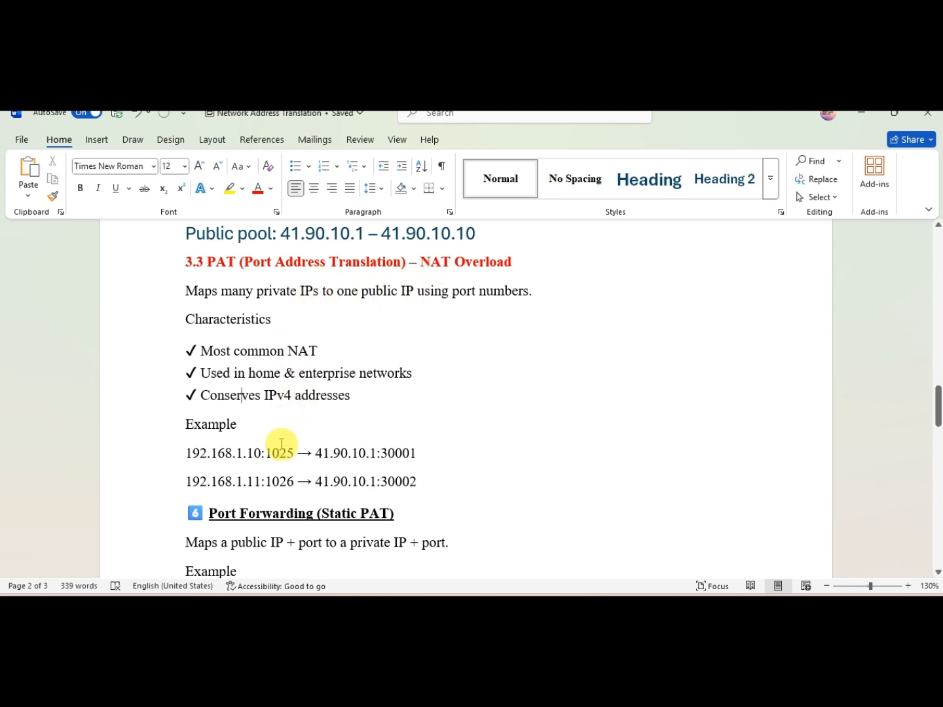
drag(266, 453, 295, 454)
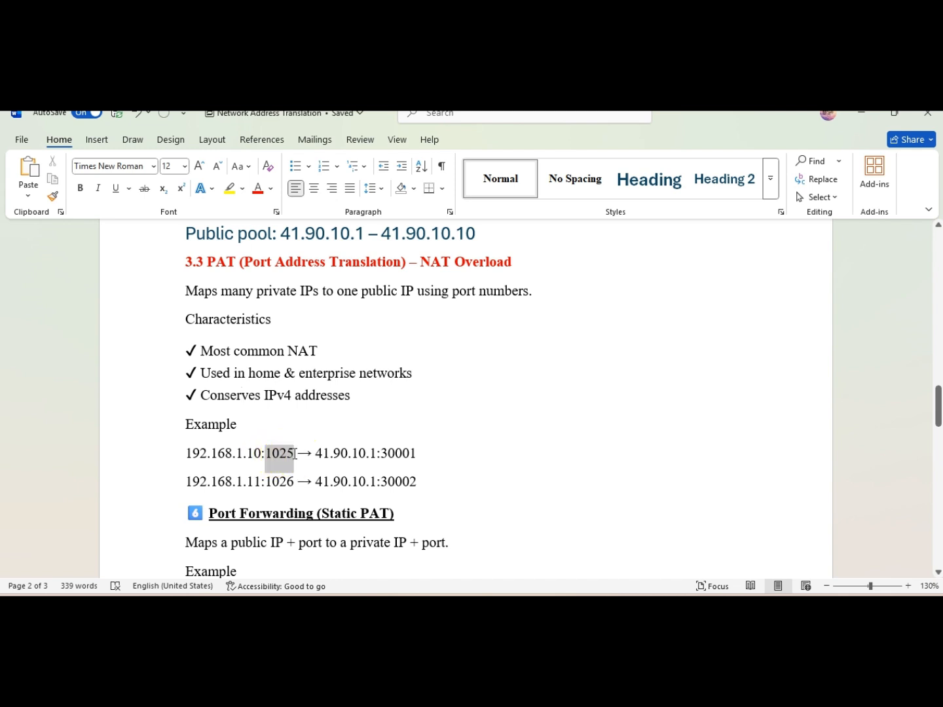
click(295, 453)
drag(284, 452, 291, 456)
click(283, 452)
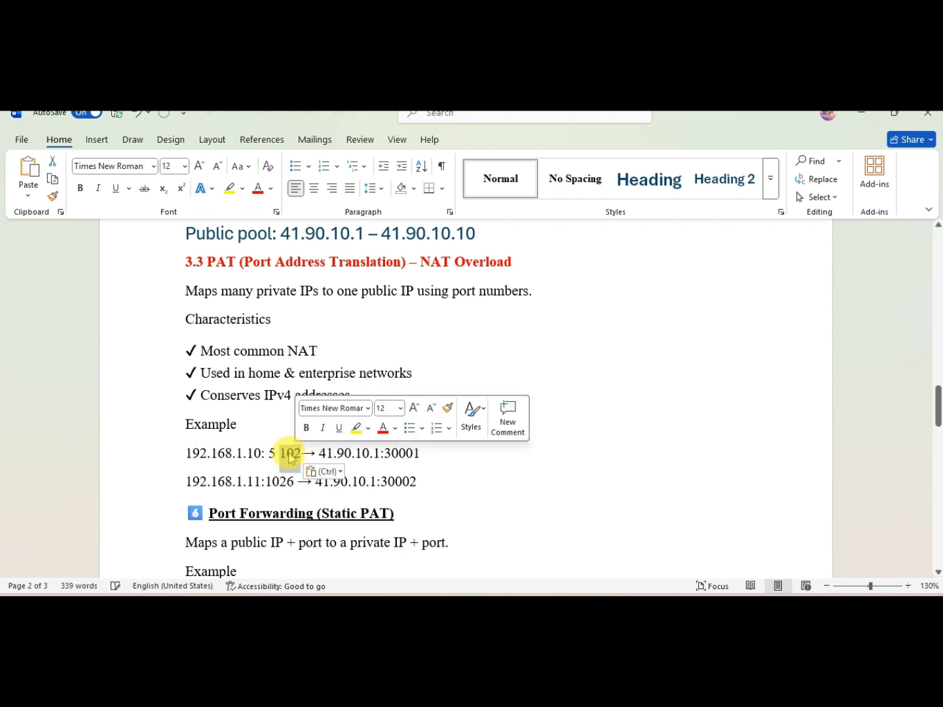
key(ctrl+z)
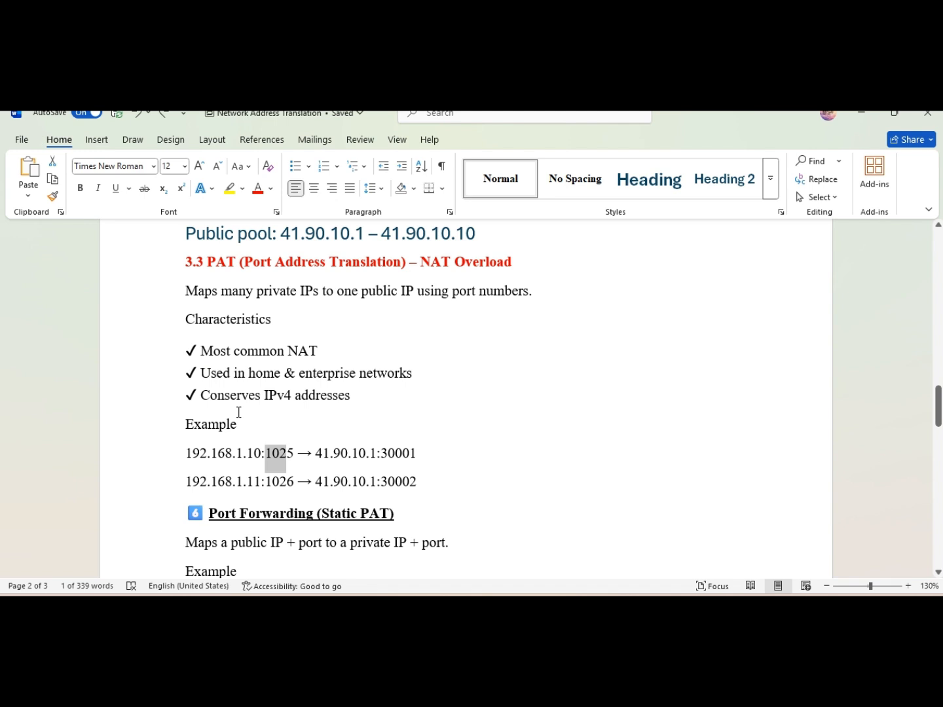
Step: Highlight the PAT heading and its three characteristics lines
drag(363, 391, 190, 350)
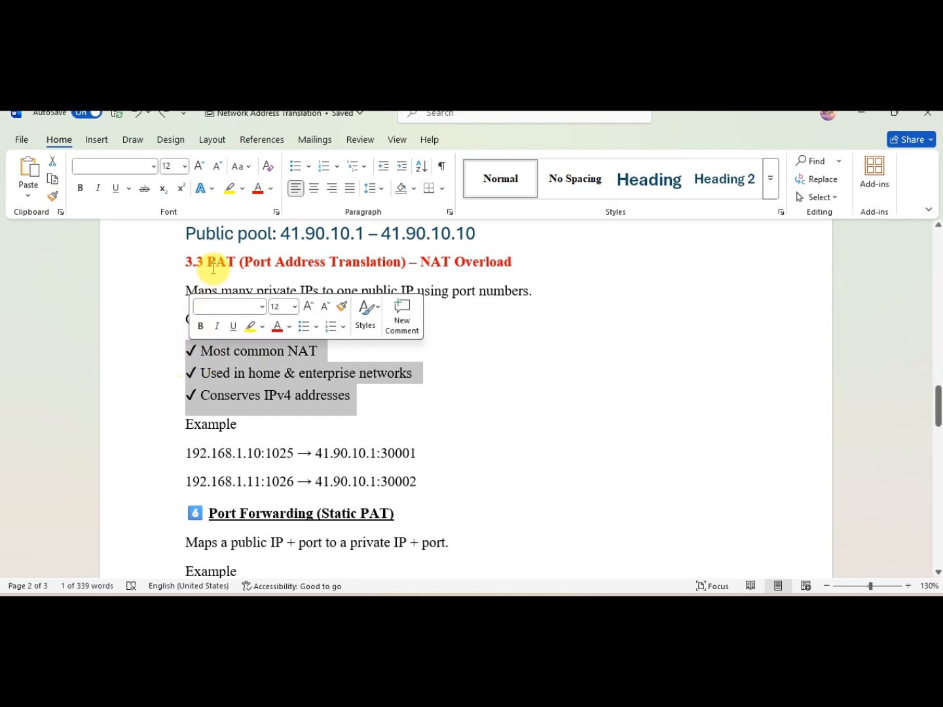
drag(208, 261, 454, 261)
drag(346, 395, 210, 350)
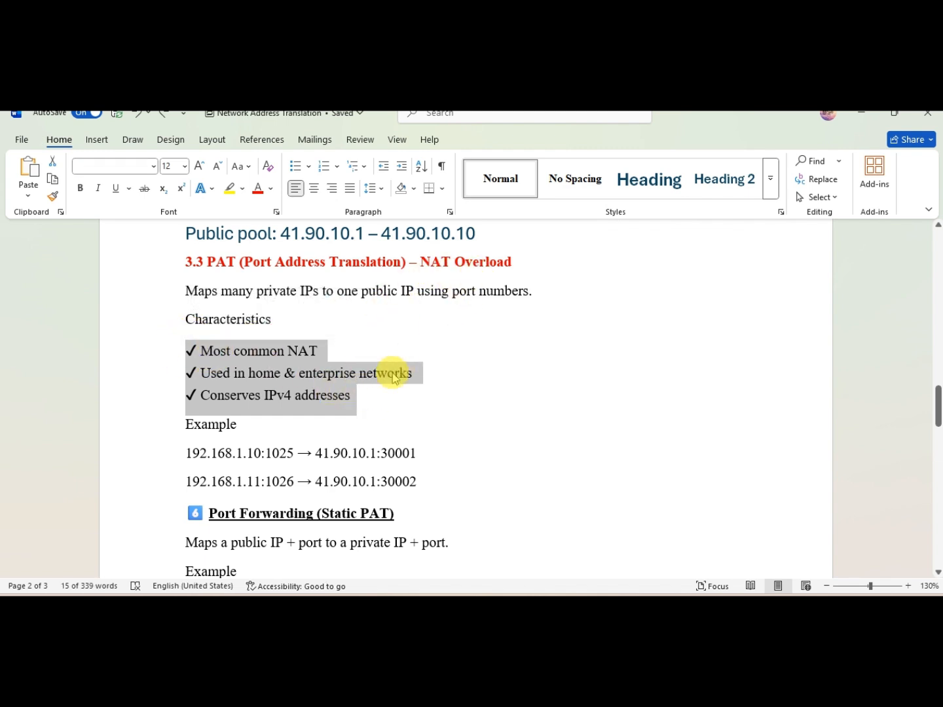
Step: Highlight the 'Port Forwarding (Static PAT)' heading to review that section
scroll(392, 373, down, 1)
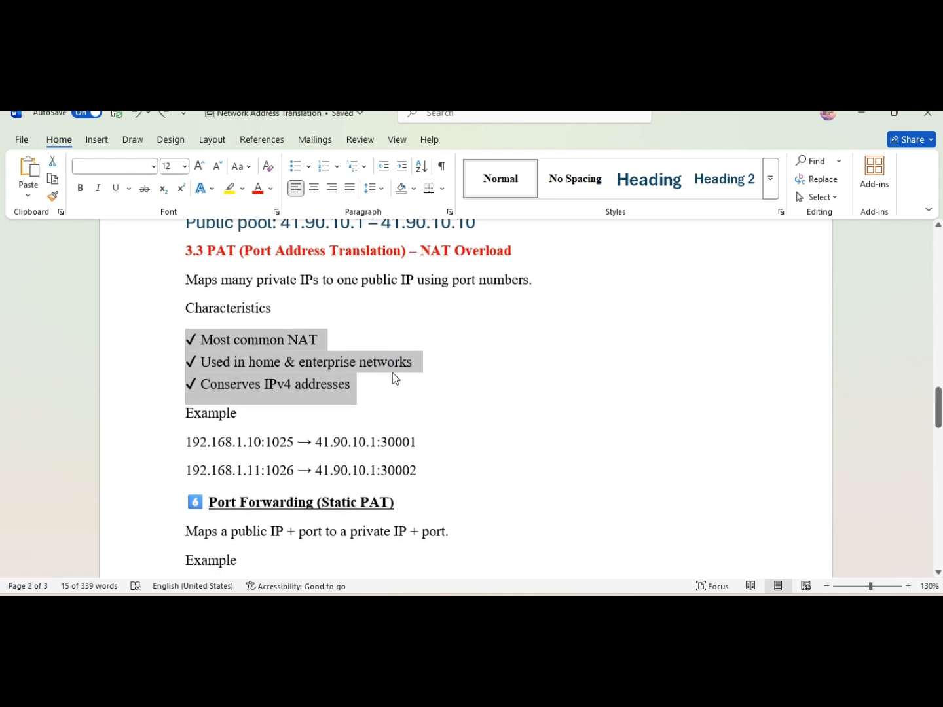
scroll(391, 373, down, 5)
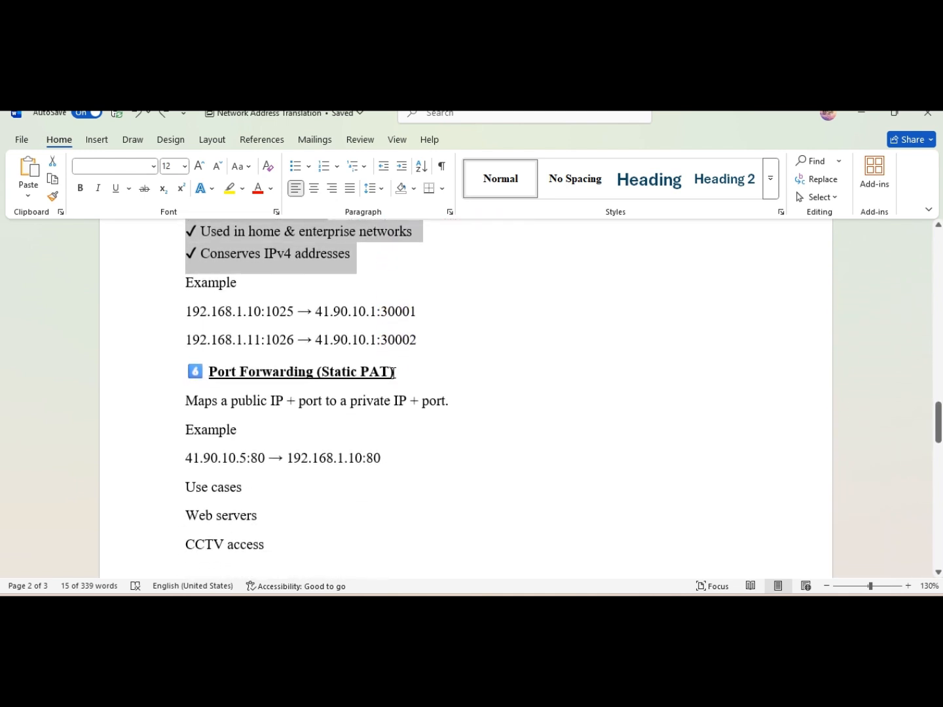
scroll(392, 374, down, 3)
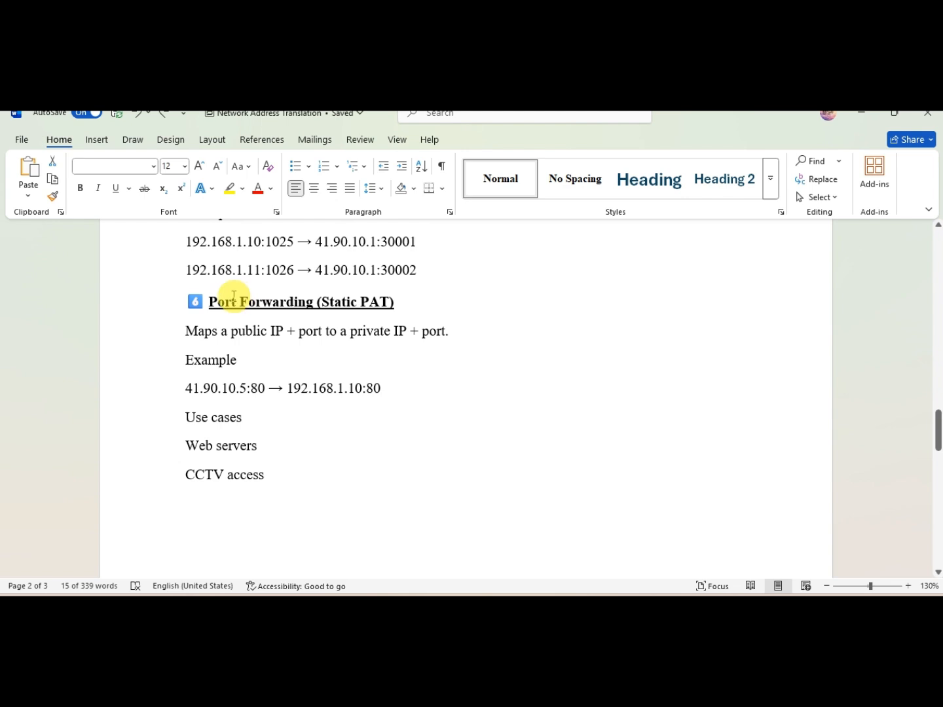
drag(212, 301, 399, 308)
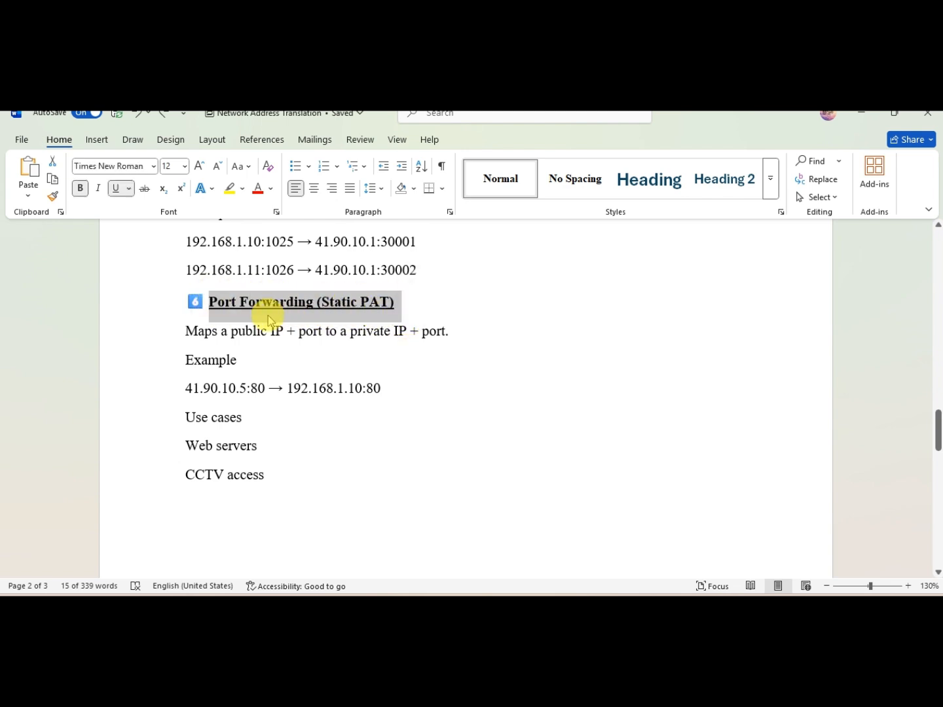
click(266, 374)
Step: Highlight the public address 41.90.10.5:80 in the port forwarding example
scroll(265, 375, down, 2)
scroll(266, 375, down, 1)
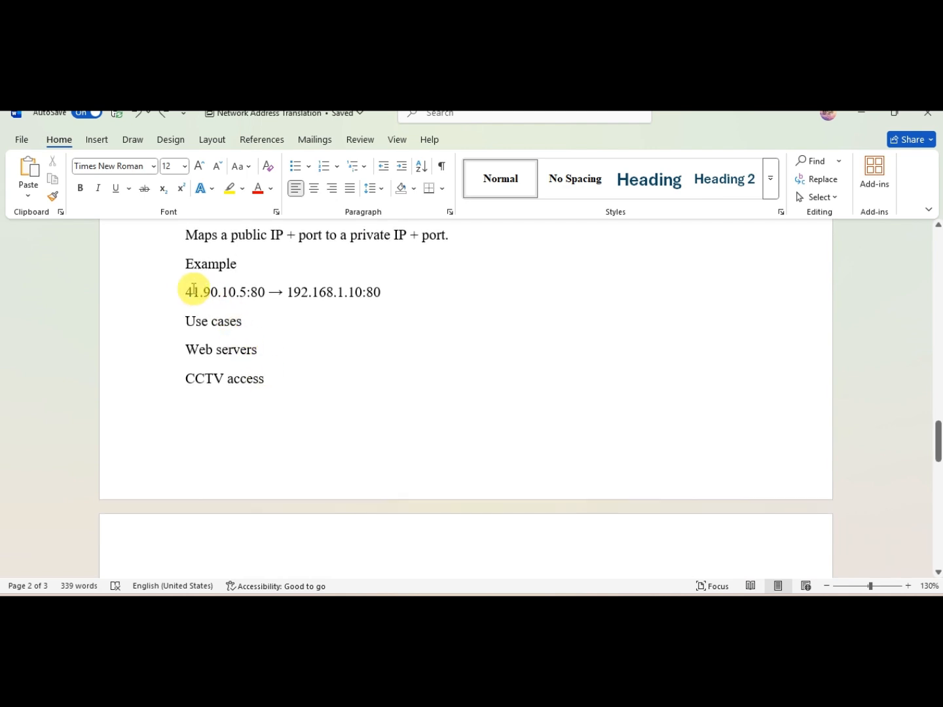
drag(187, 292, 265, 300)
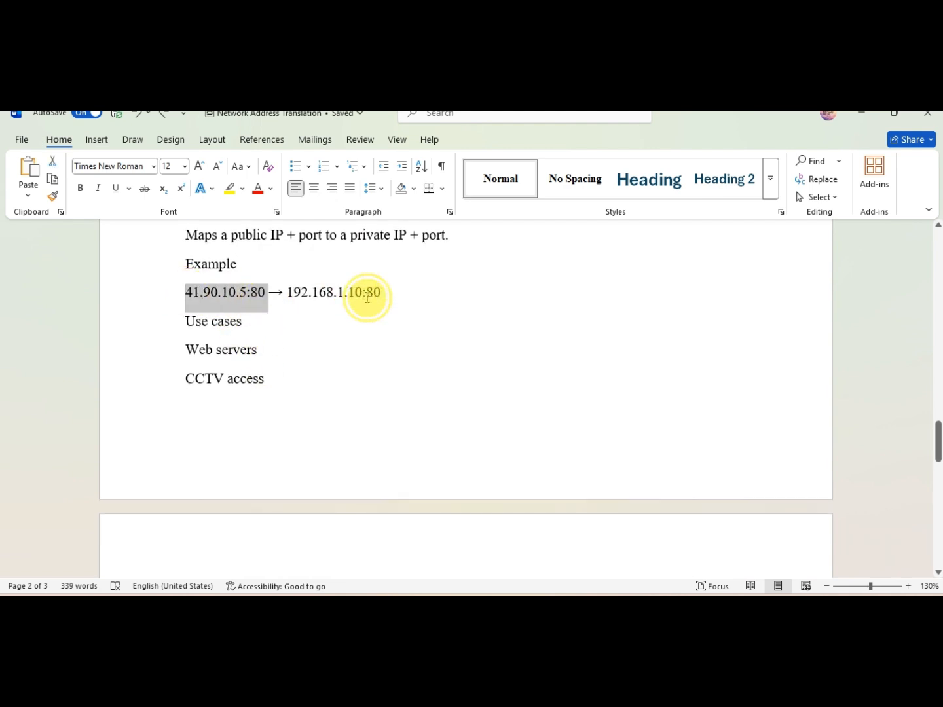
drag(363, 293, 307, 395)
click(306, 393)
key(ctrl+z)
Step: Review the NAT Order of Operation list and its troubleshooting note by highlighting the lines in turn
scroll(306, 396, down, 2)
scroll(306, 396, down, 5)
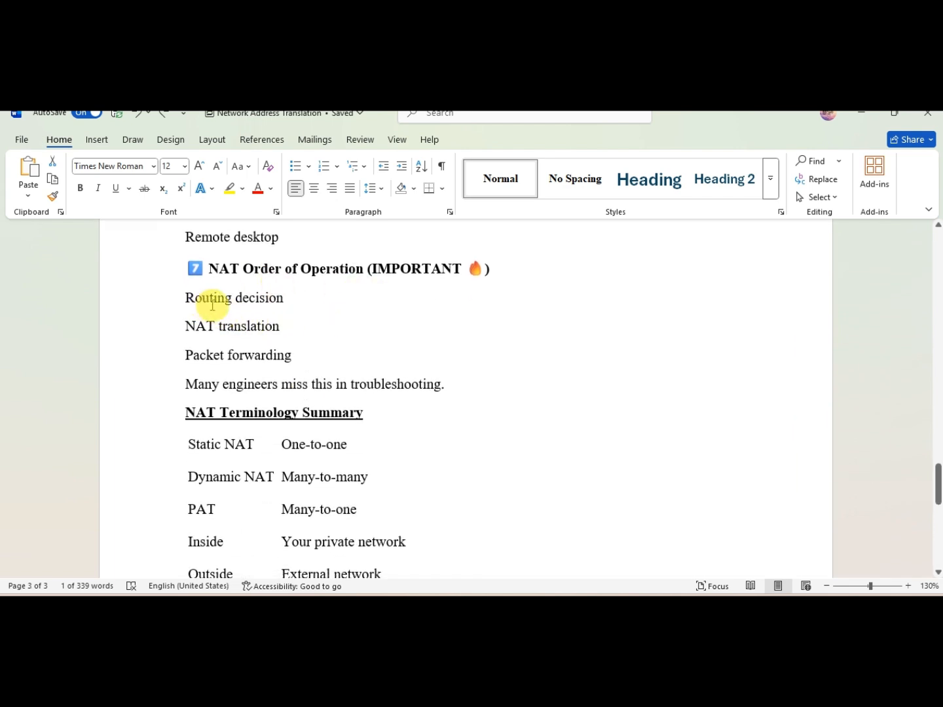
drag(440, 385, 209, 288)
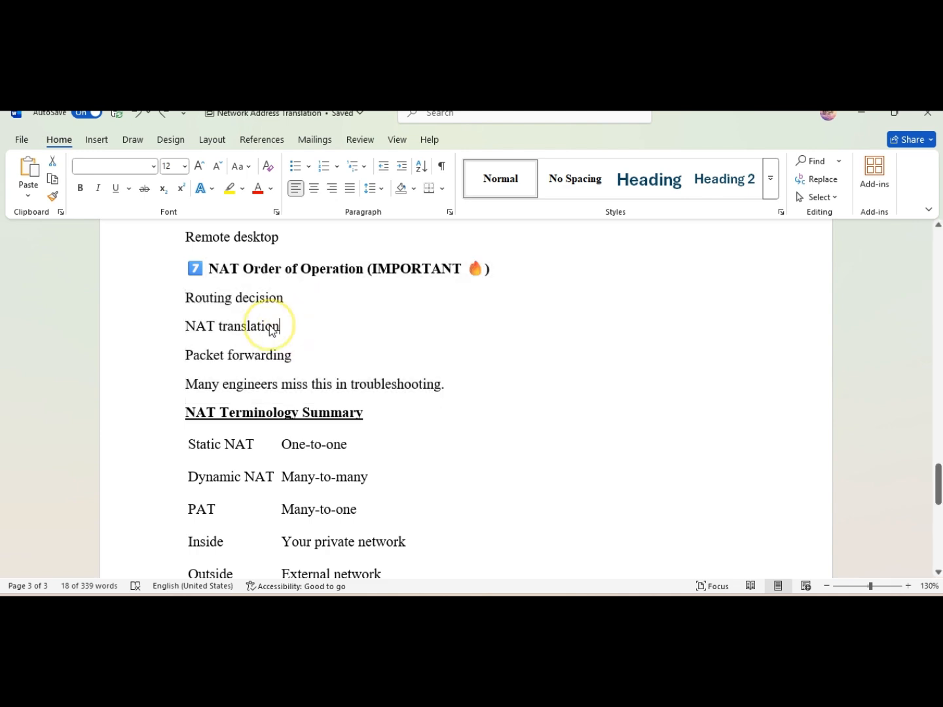
drag(280, 327, 220, 328)
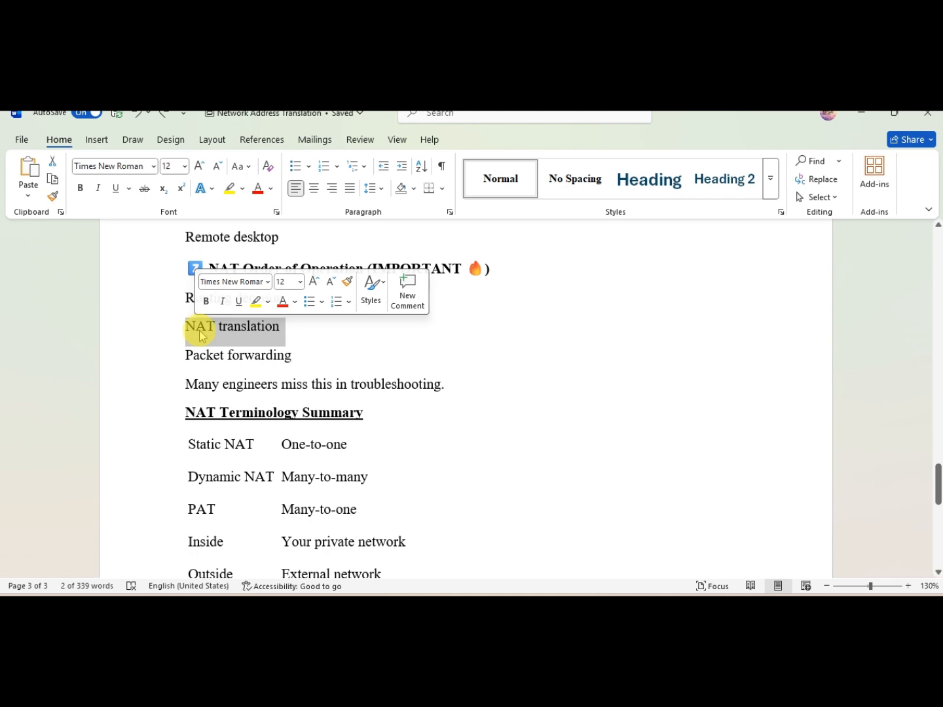
click(174, 355)
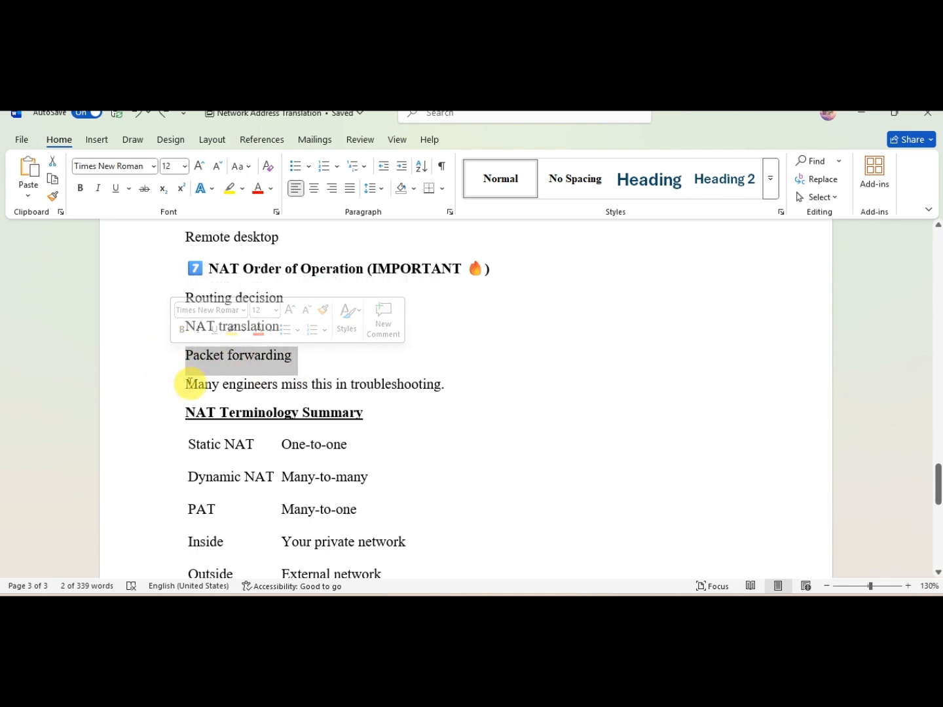
drag(186, 384, 421, 392)
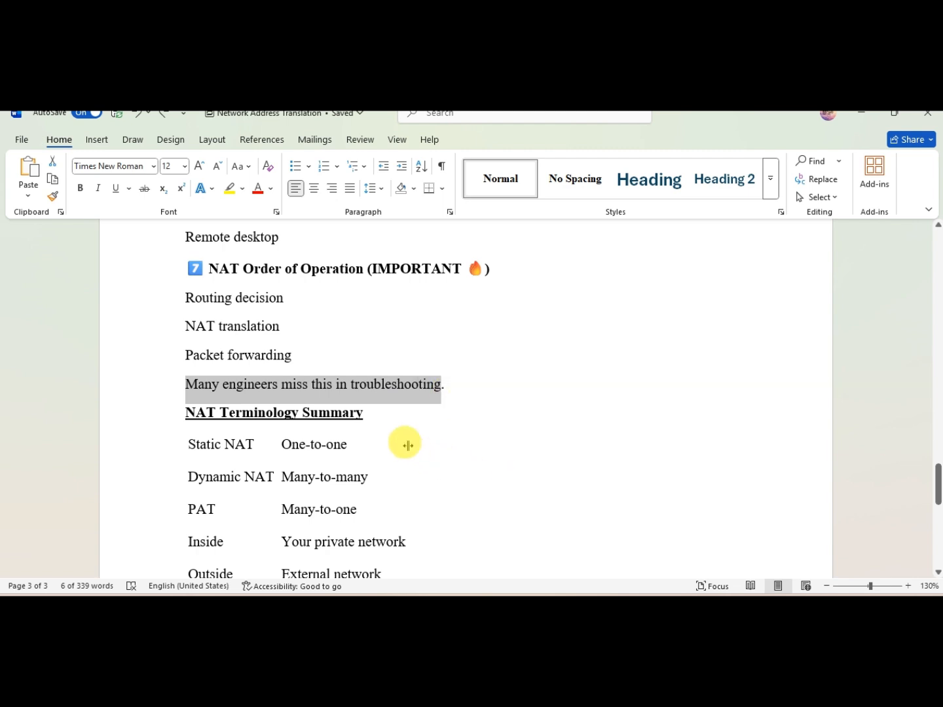
scroll(408, 445, down, 1)
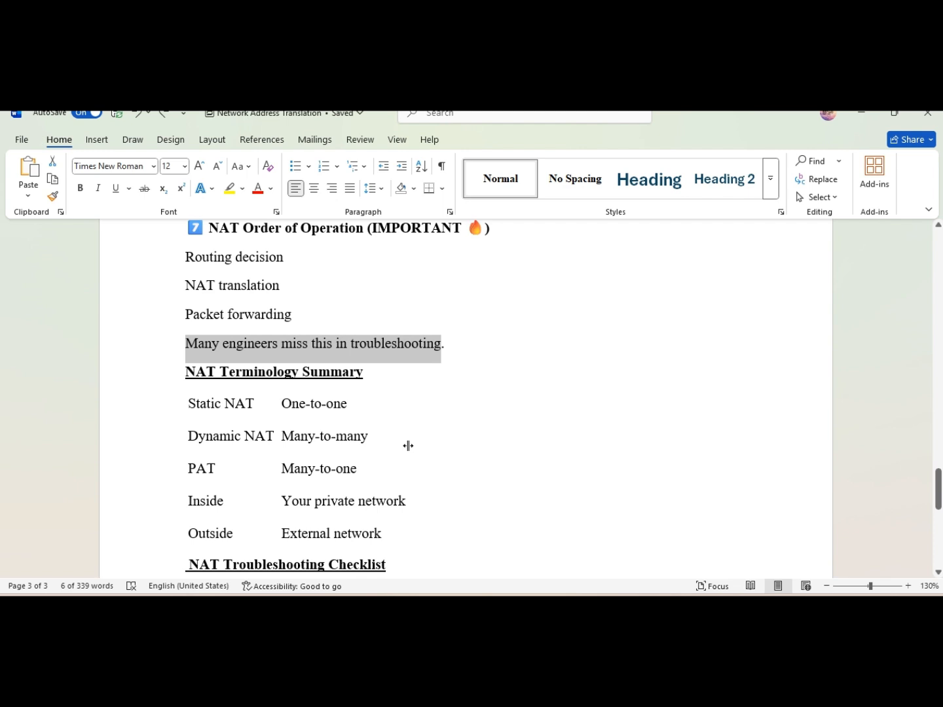
scroll(408, 445, down, 2)
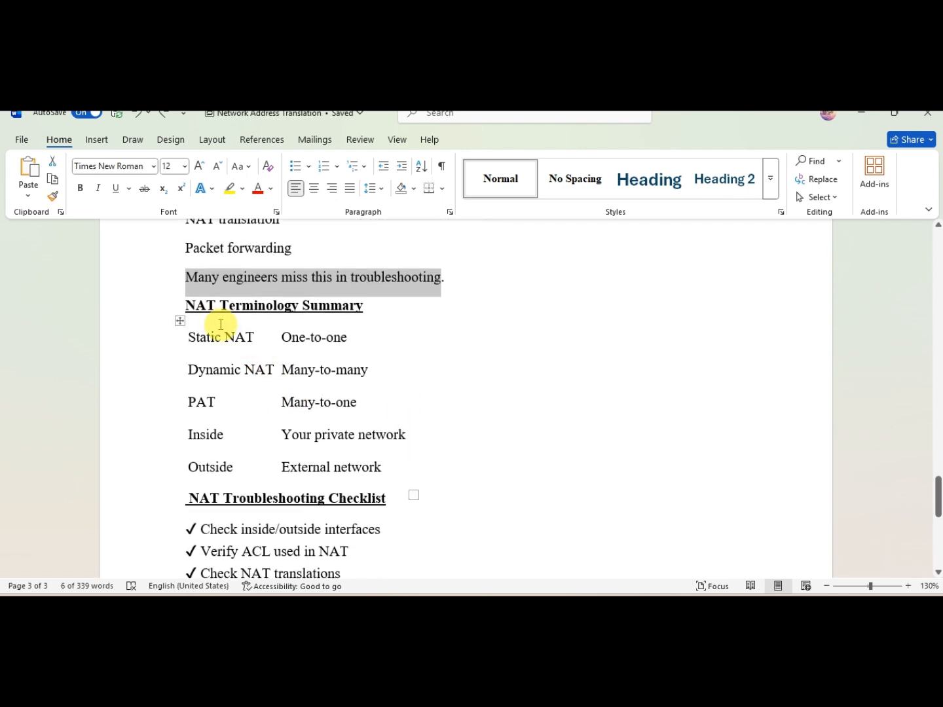
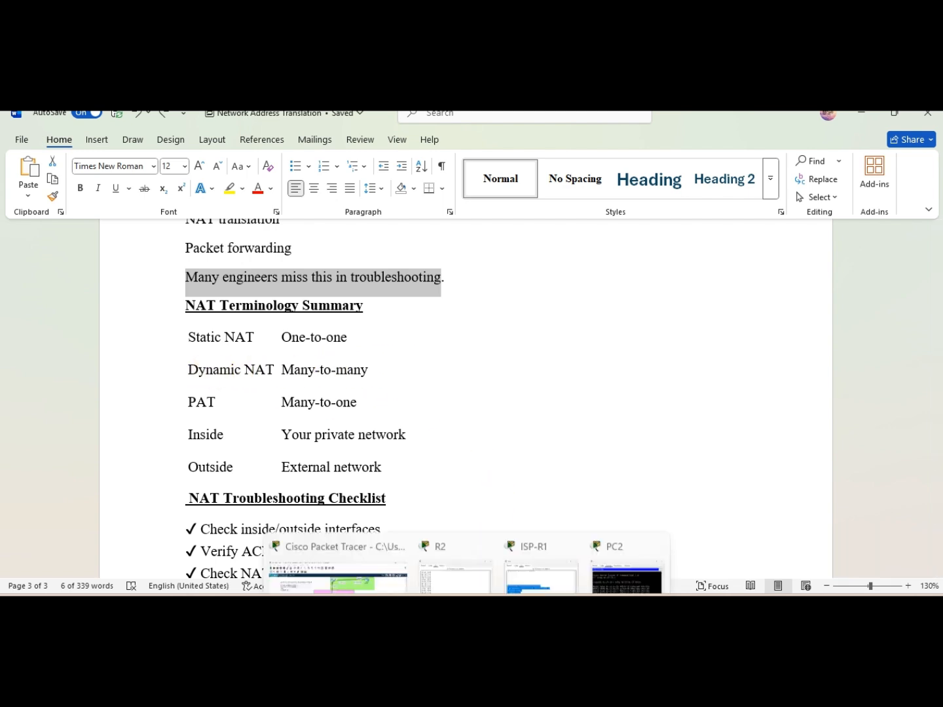
Step: Widen the first column of the NAT Terminology Summary table so the term column is wider
click(390, 542)
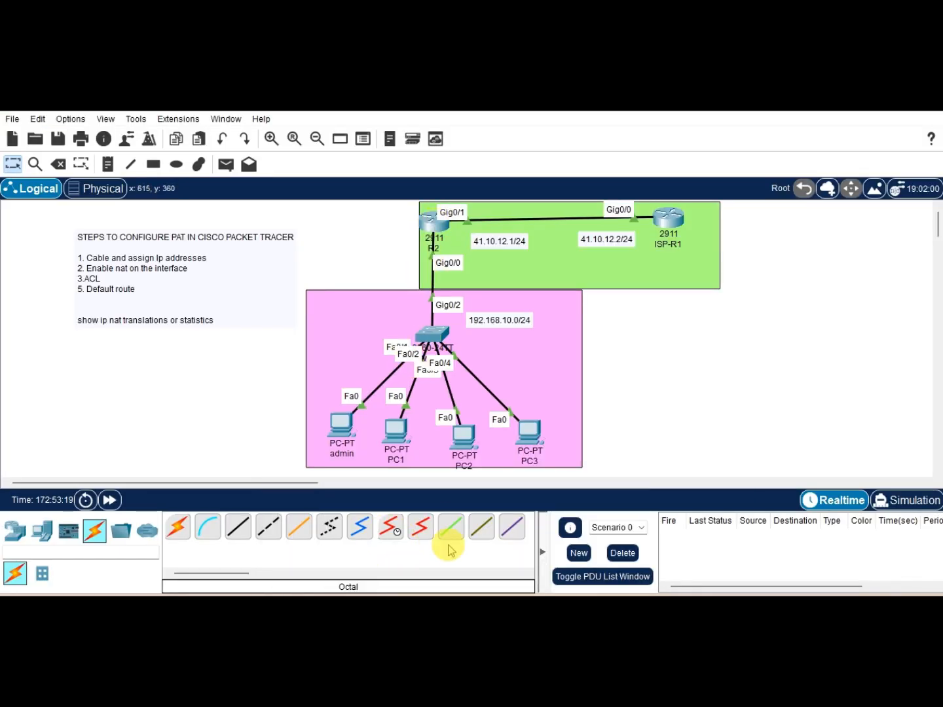
click(367, 605)
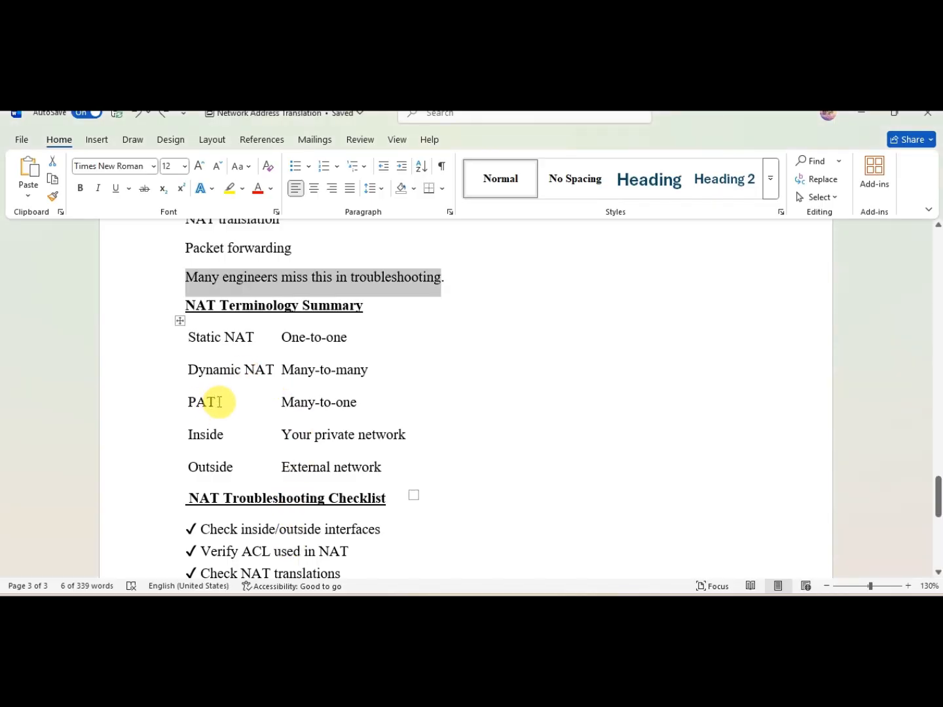
click(168, 402)
drag(278, 403, 308, 403)
drag(388, 405, 317, 402)
click(336, 403)
drag(381, 402, 202, 403)
click(404, 402)
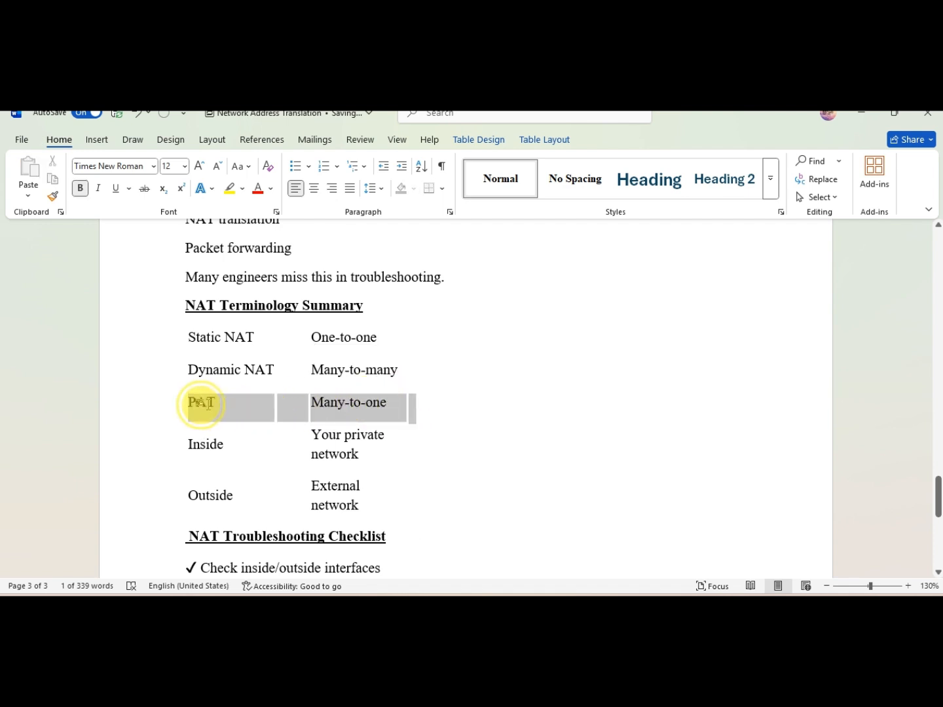
click(421, 402)
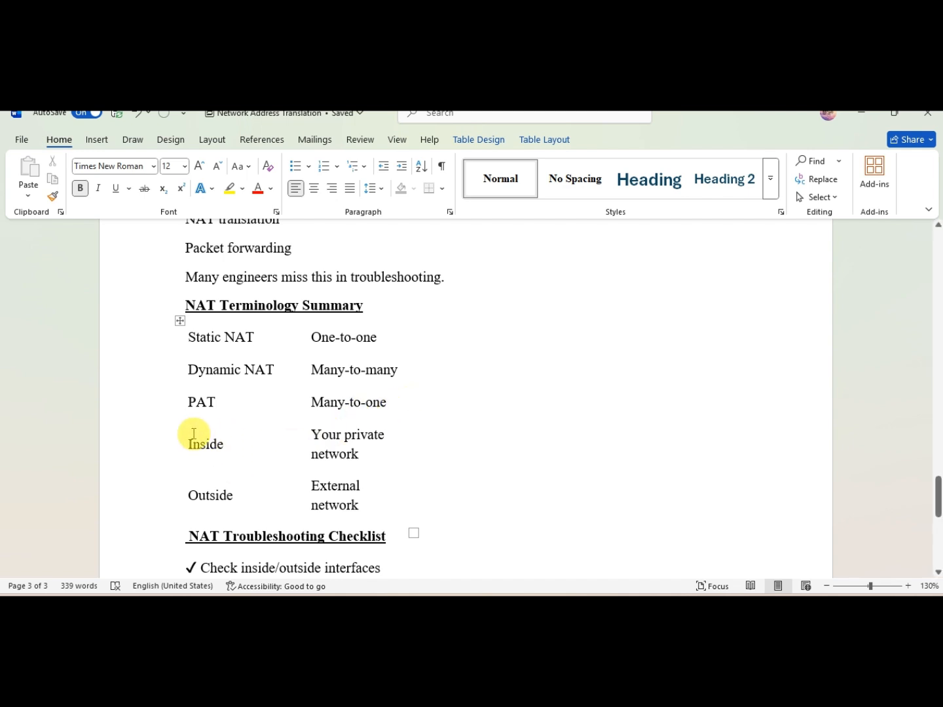
Step: Highlight the 'Inside' term in the NAT Terminology Summary table
drag(193, 446, 219, 451)
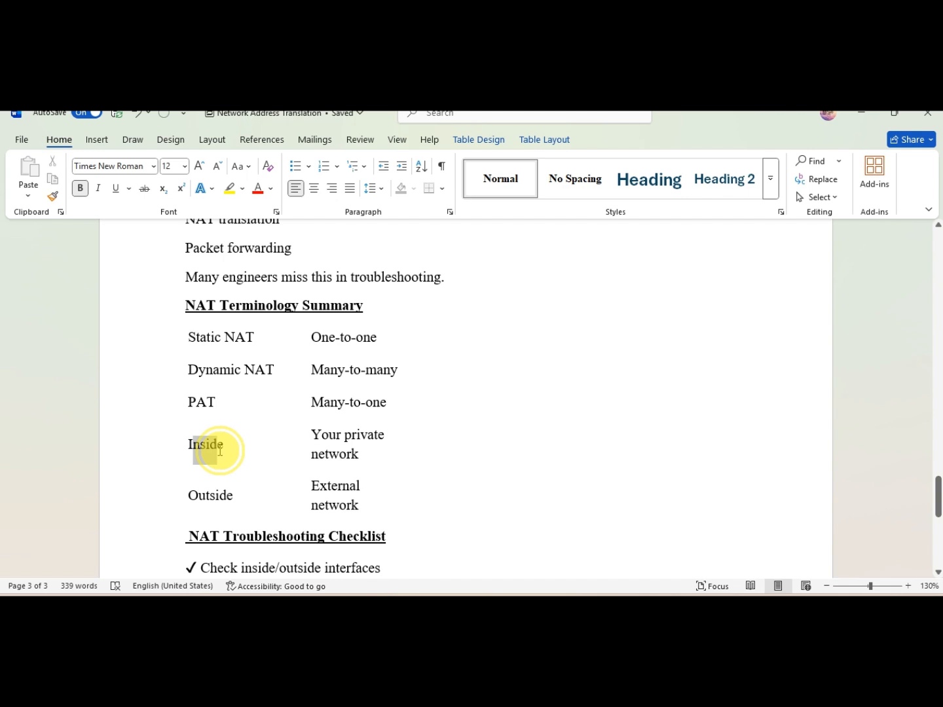
click(324, 454)
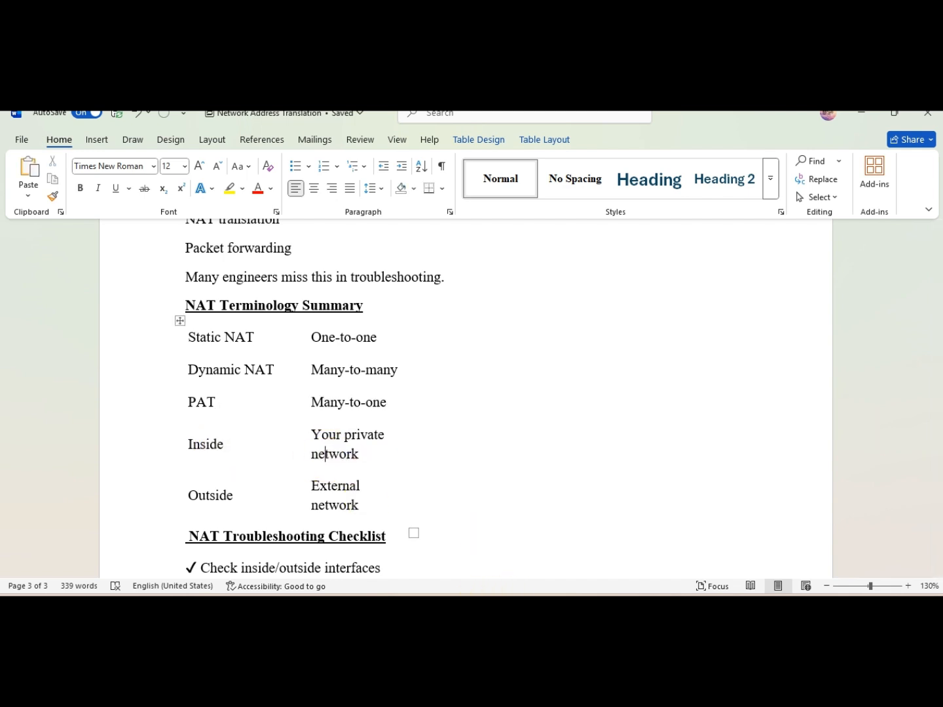
Step: Add topology notes labelled INSIDE in the LAN area and OUTSIDE(INTERNET) in the internet area
click(357, 526)
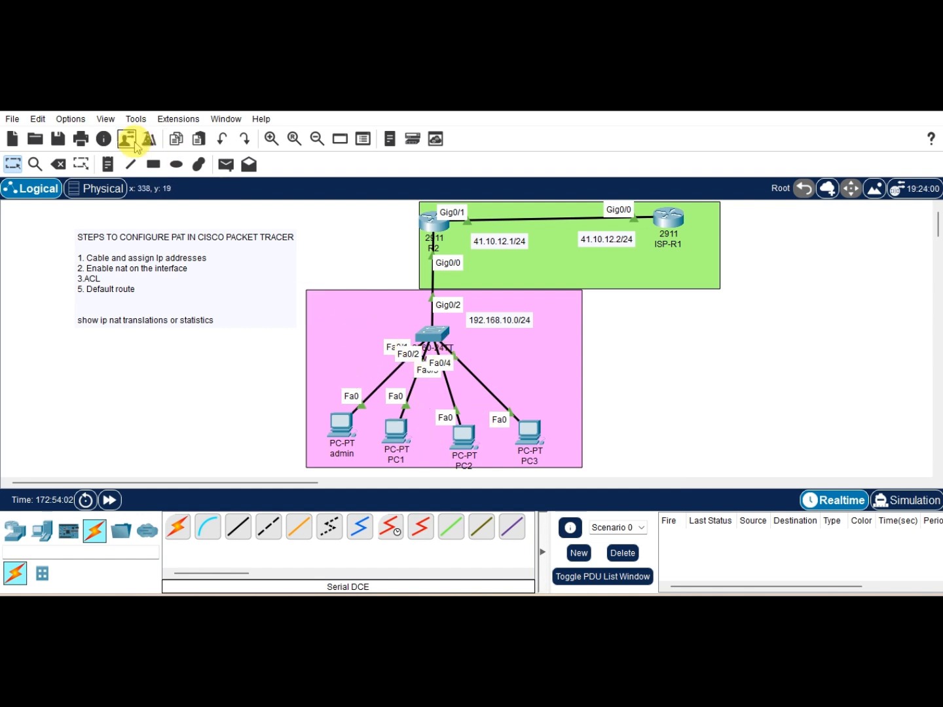
click(109, 163)
click(322, 315)
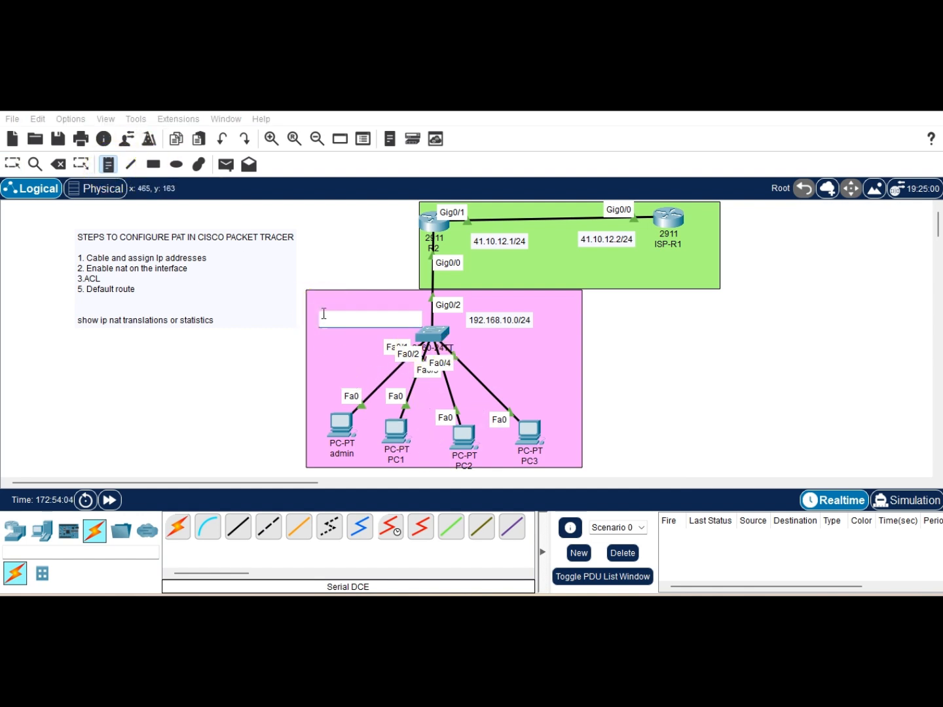
text(INSIDE)
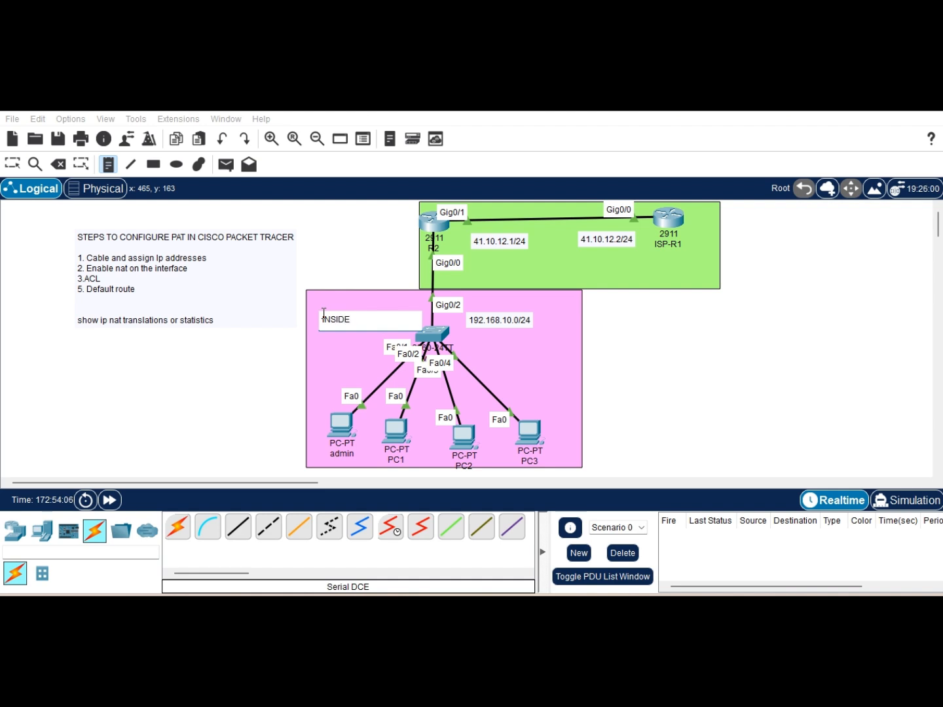
click(498, 272)
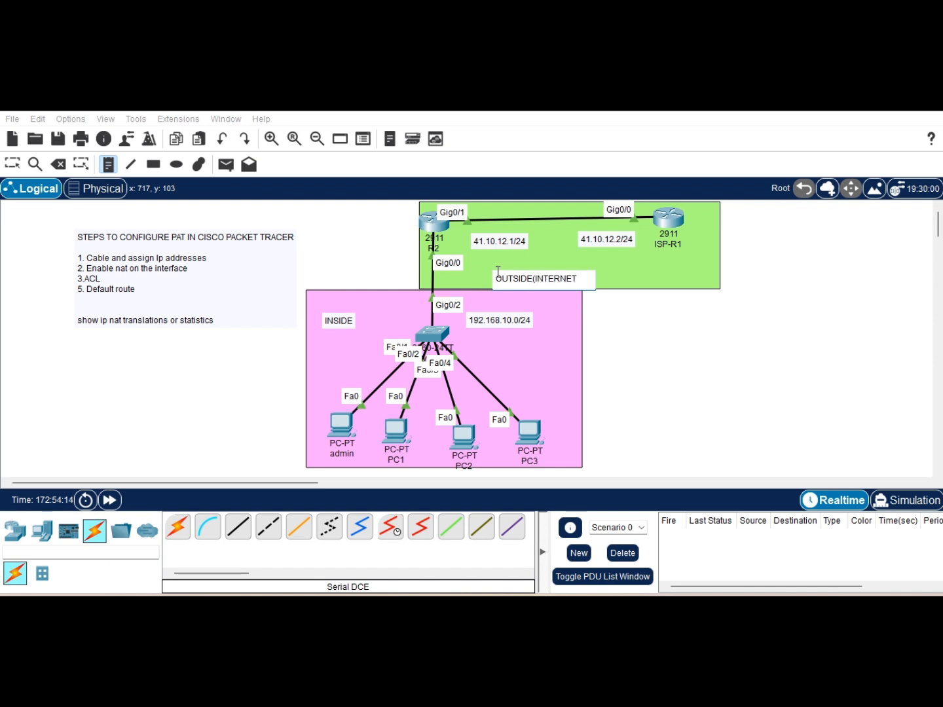
Step: Edit the INSIDE note so it reads INSIDE(LAN)
click(13, 164)
double_click(347, 321)
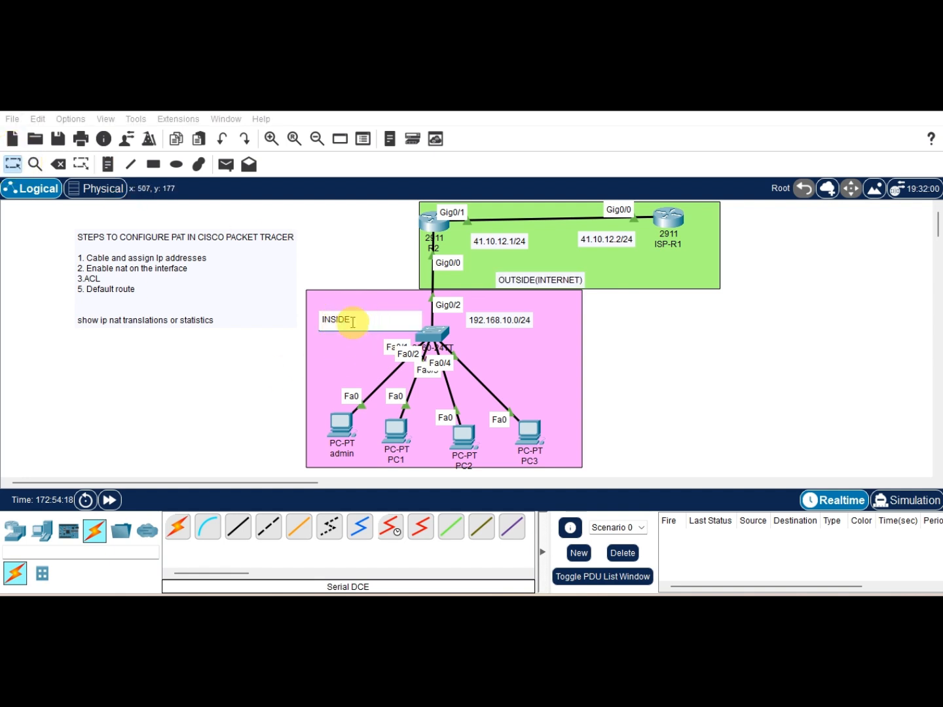
text(()
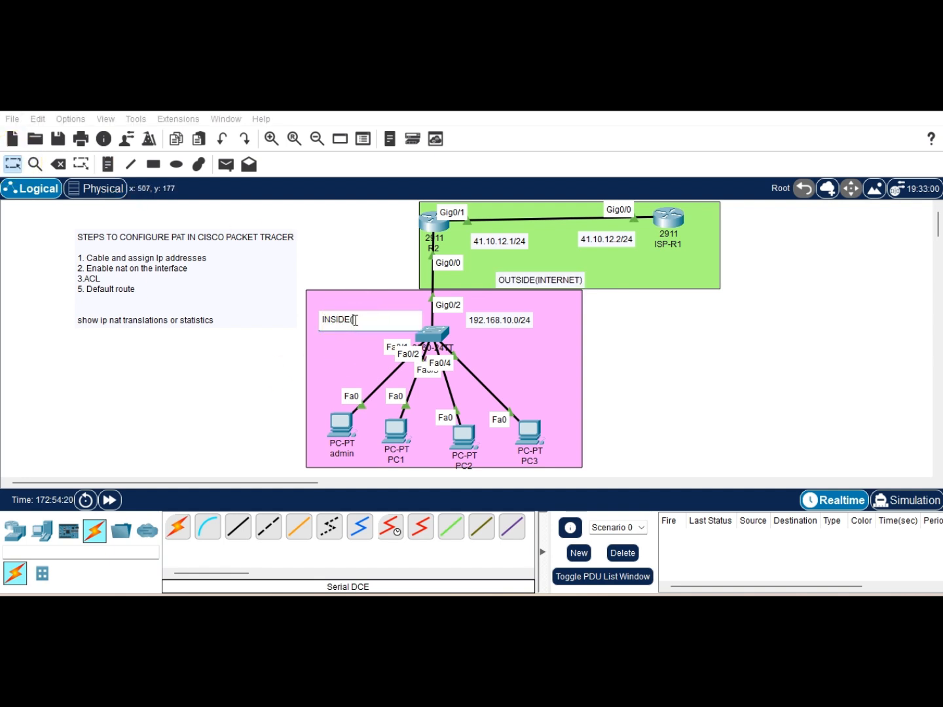
text(LAN))
click(186, 383)
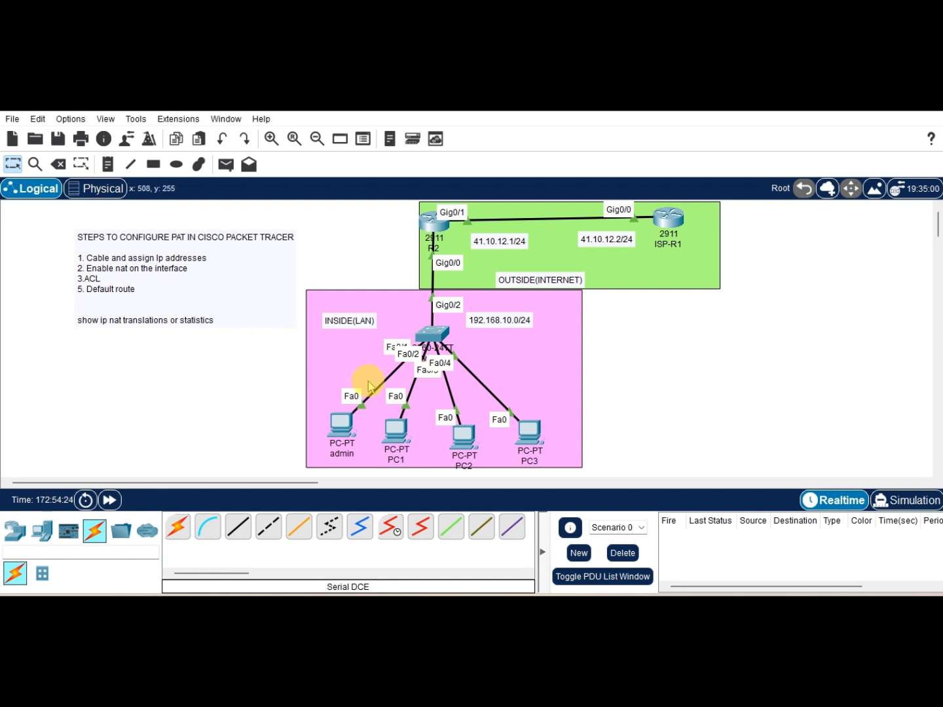
Step: Return to the NAT notes and highlight the NAT Troubleshooting Checklist heading with its items
mouse_move(285, 593)
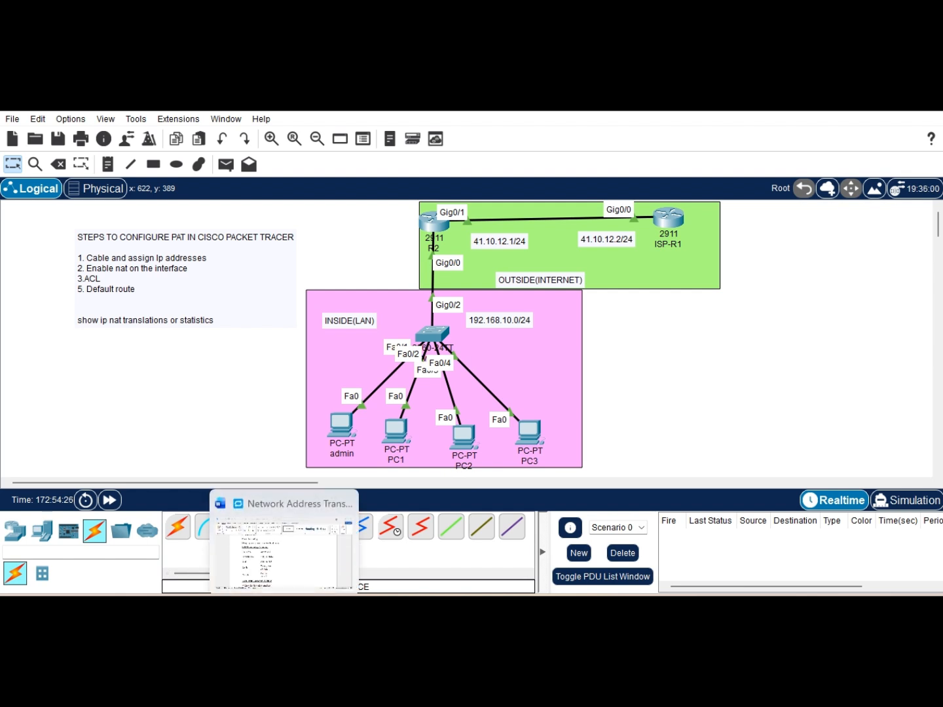
click(271, 558)
scroll(346, 450, down, 3)
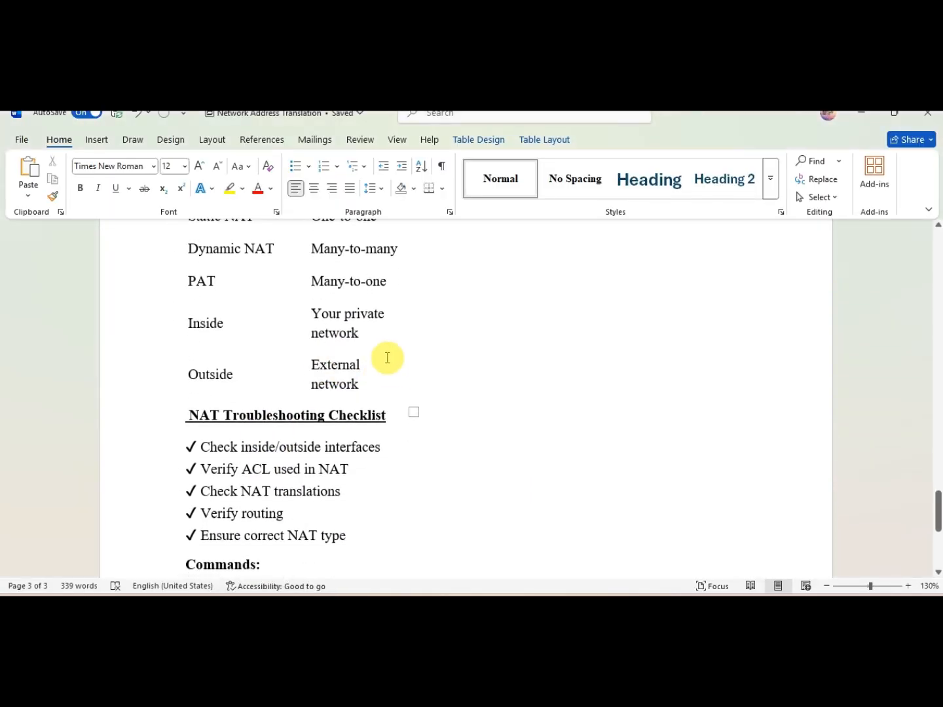
scroll(331, 415, down, 3)
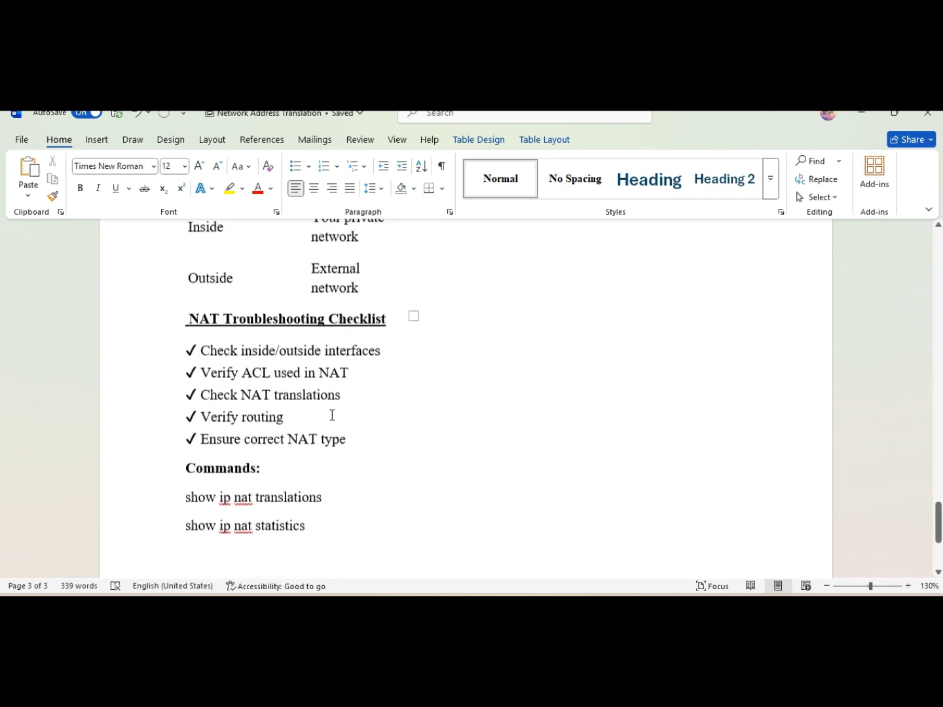
drag(344, 409, 197, 301)
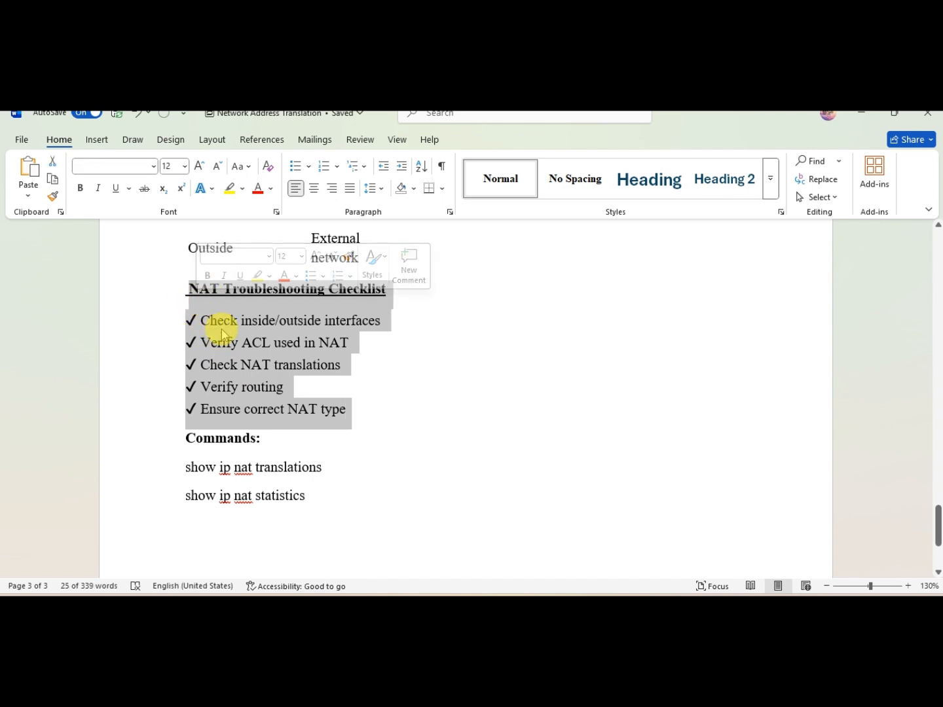
click(354, 336)
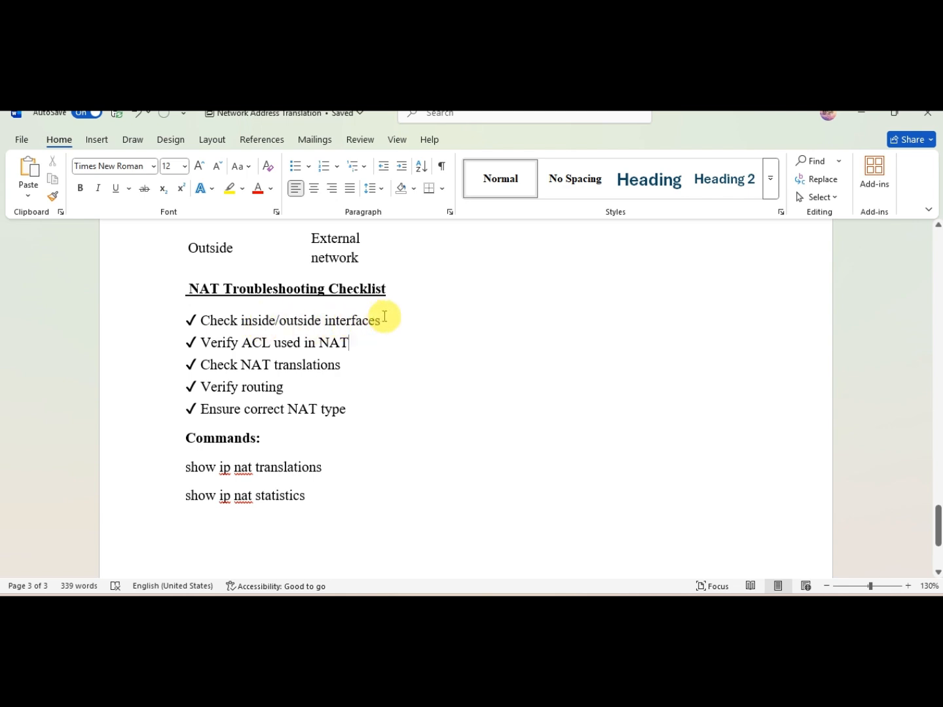
Step: Highlight the checklist items in turn, from 'Check inside/outside interfaces' through 'Verify routing'
drag(385, 318, 211, 328)
mouse_move(467, 602)
click(364, 538)
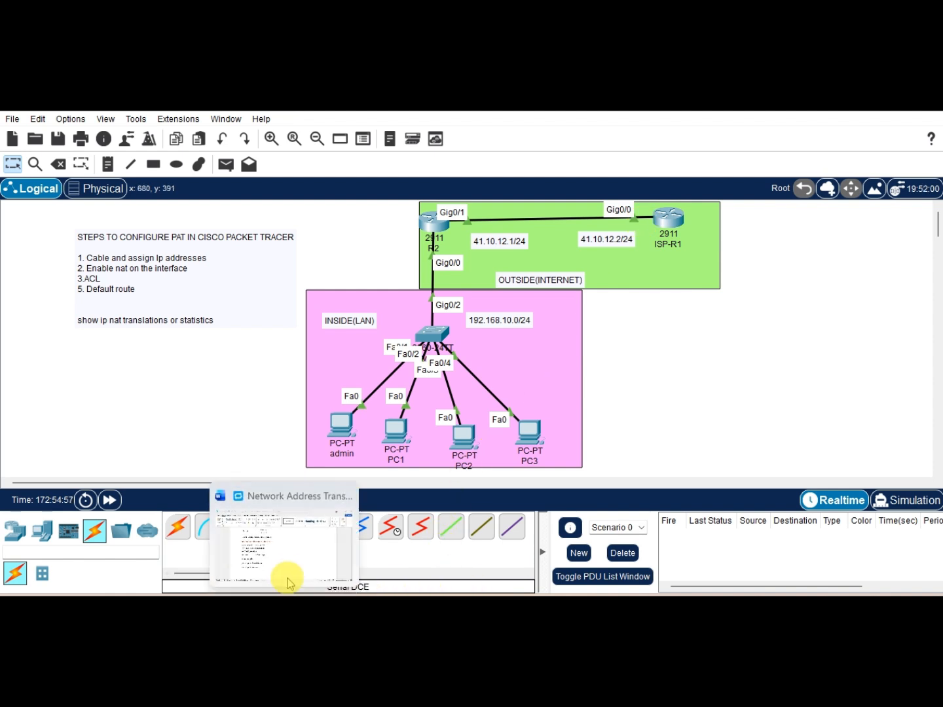
click(288, 523)
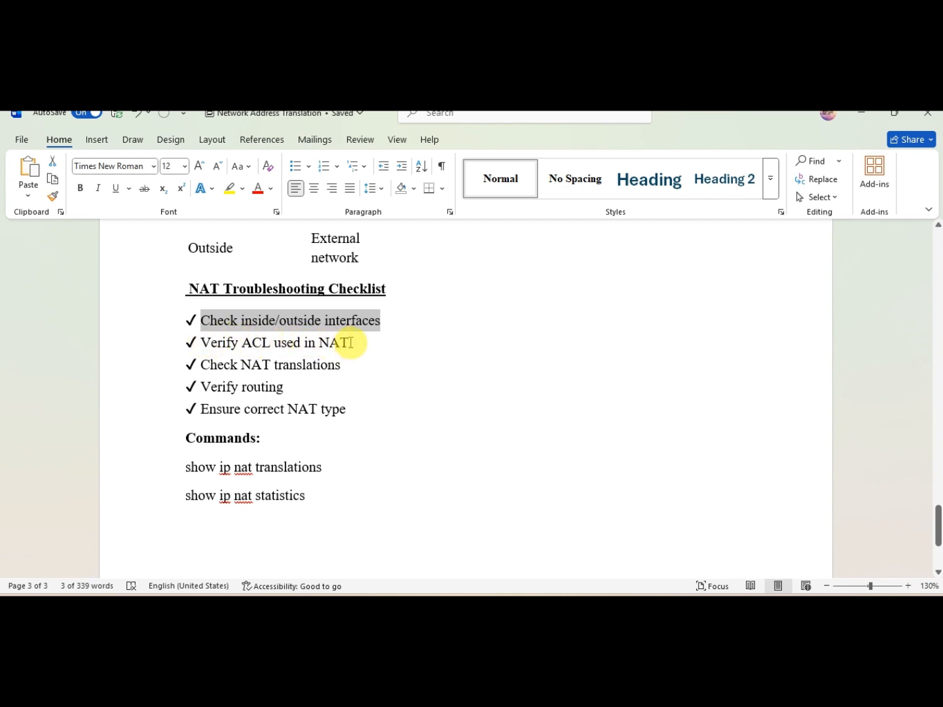
drag(347, 342, 207, 345)
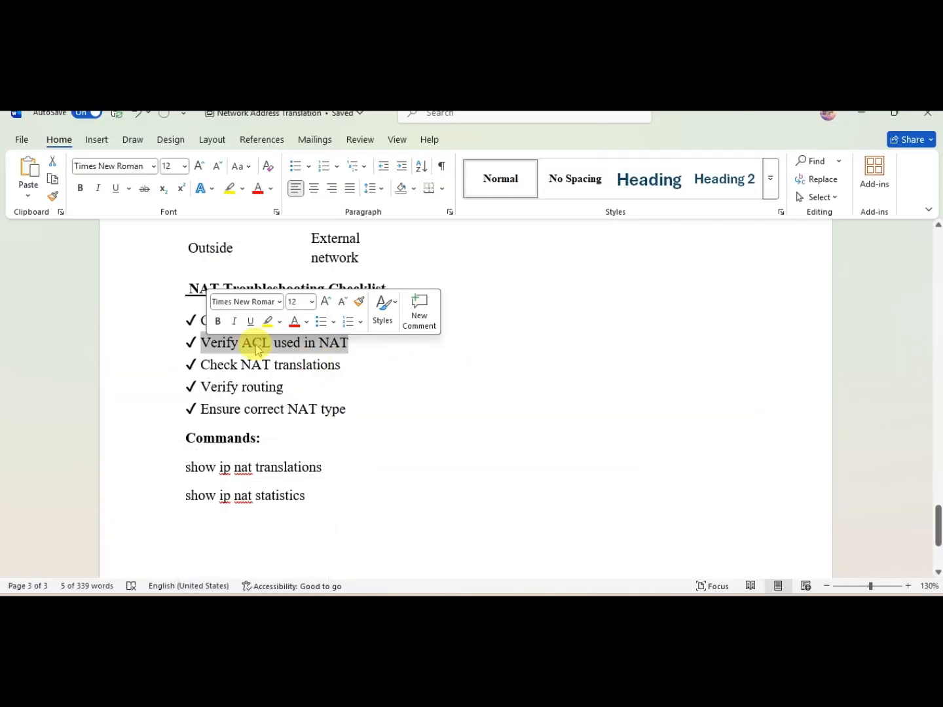
drag(340, 365, 204, 370)
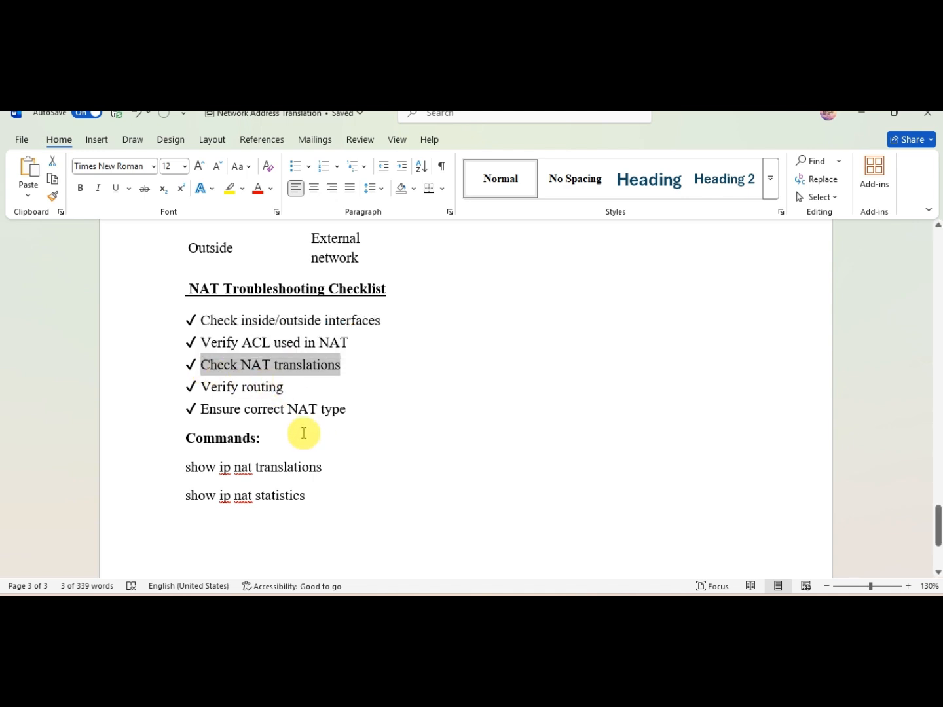
drag(283, 391, 214, 392)
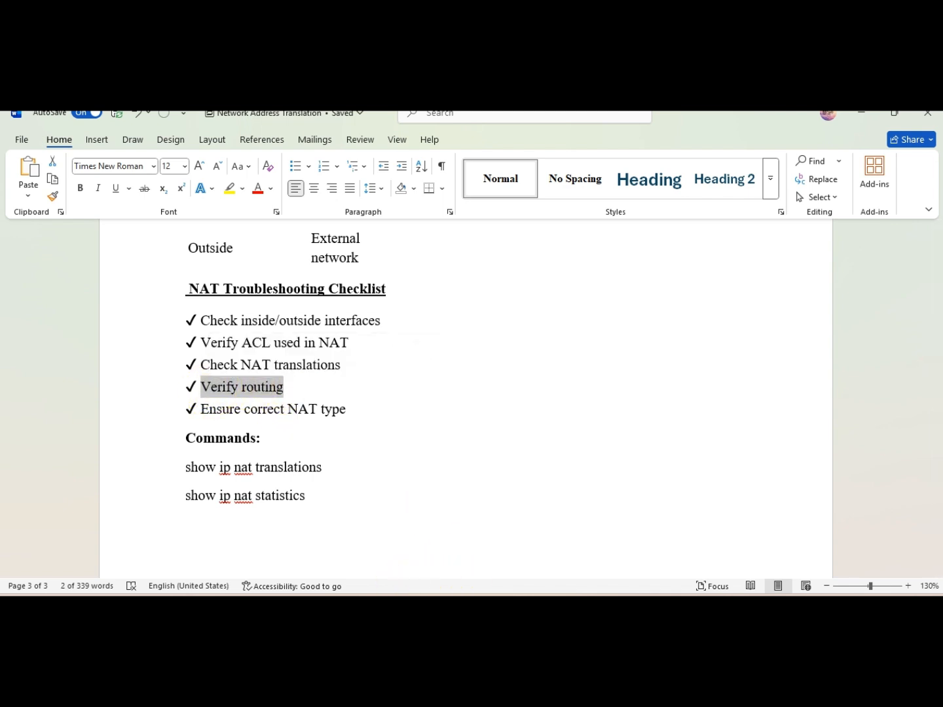
Step: Highlight 'Ensure correct NAT type' and then the whole NAT Troubleshooting Checklist
click(364, 560)
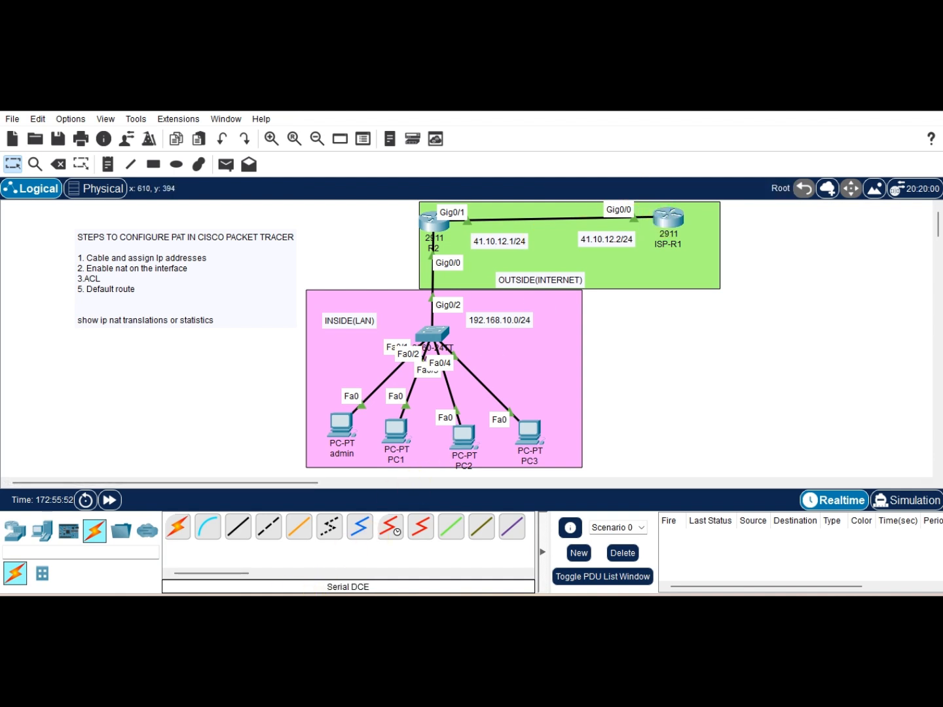
click(265, 546)
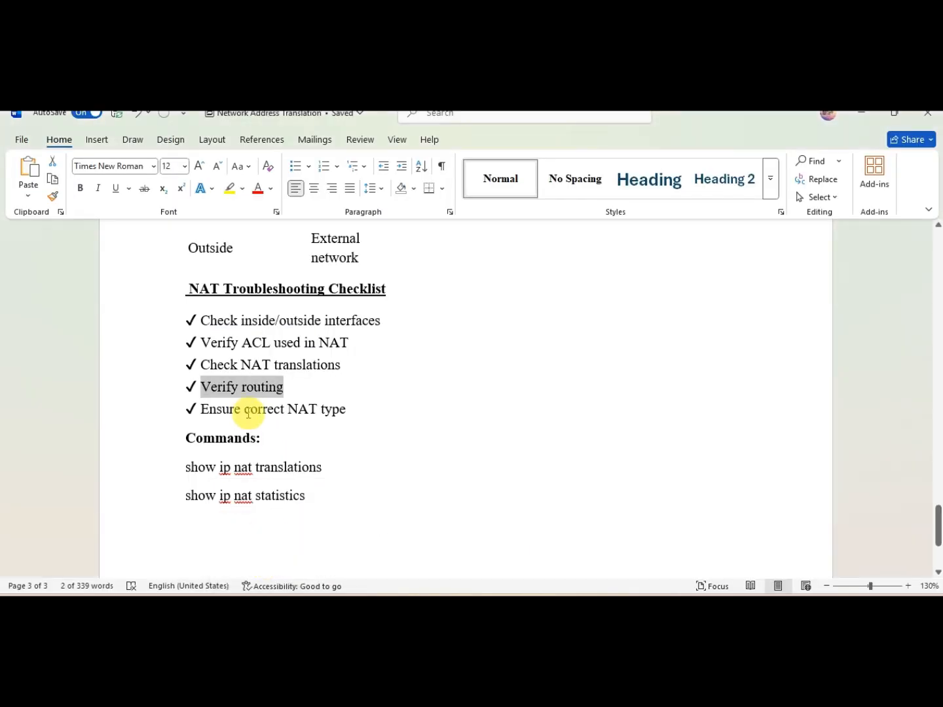
drag(358, 413, 204, 410)
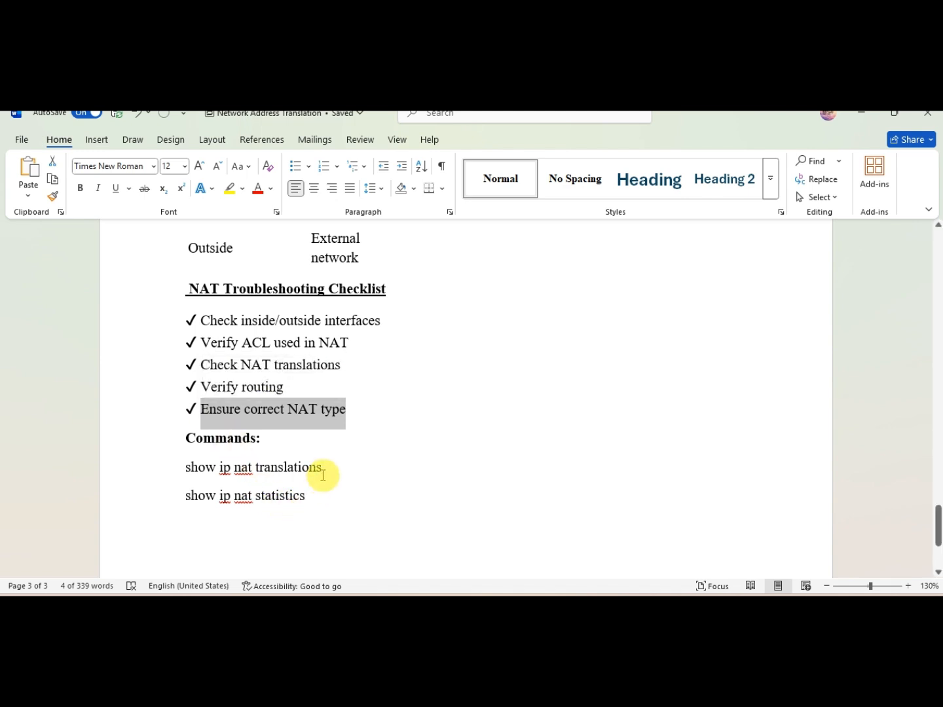
drag(368, 417, 189, 291)
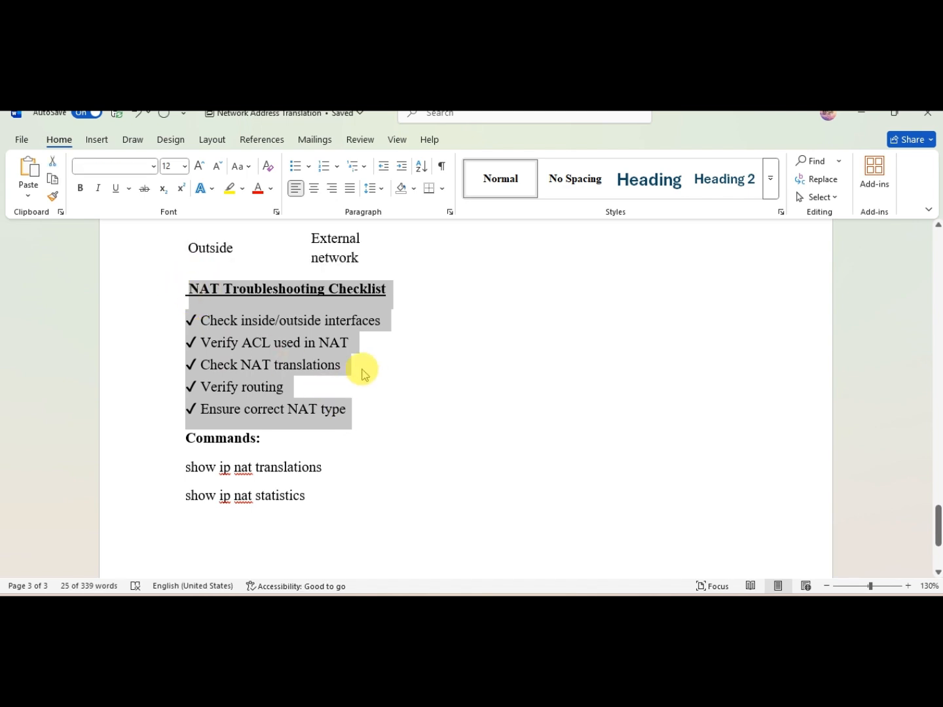
Step: Scroll back up through the notes to the Port Forwarding (Static PAT) section
scroll(364, 374, down, 1)
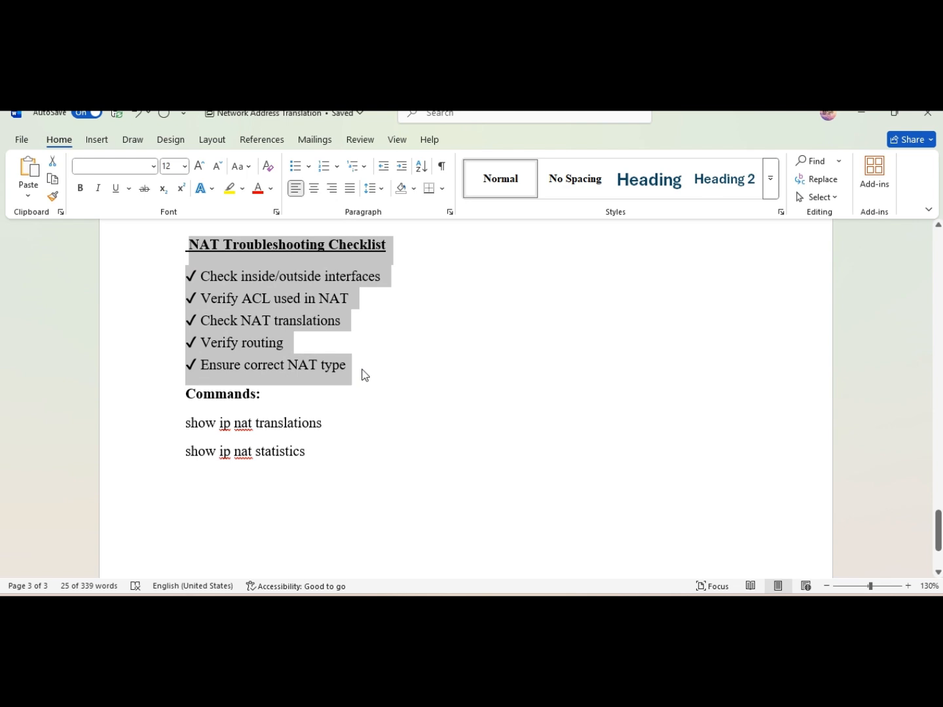
scroll(364, 374, up, 7)
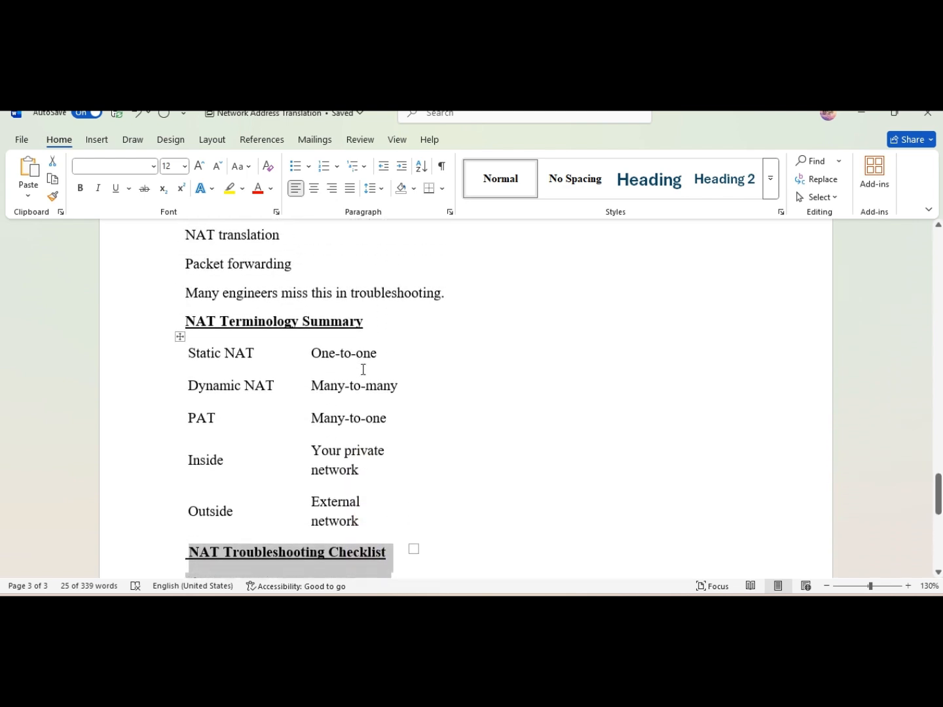
scroll(363, 369, up, 3)
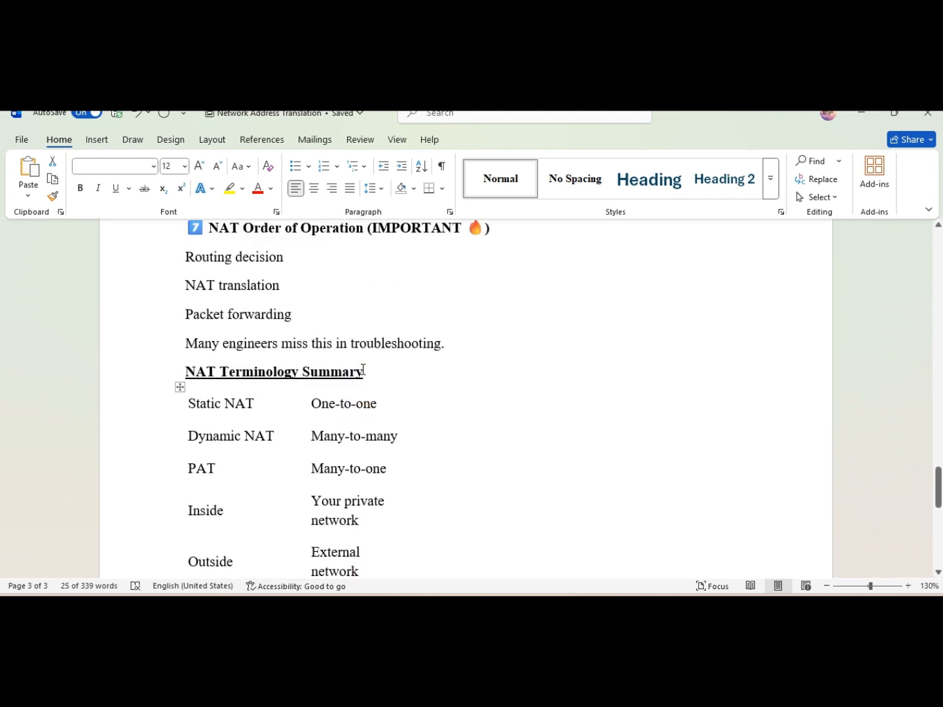
scroll(364, 370, up, 2)
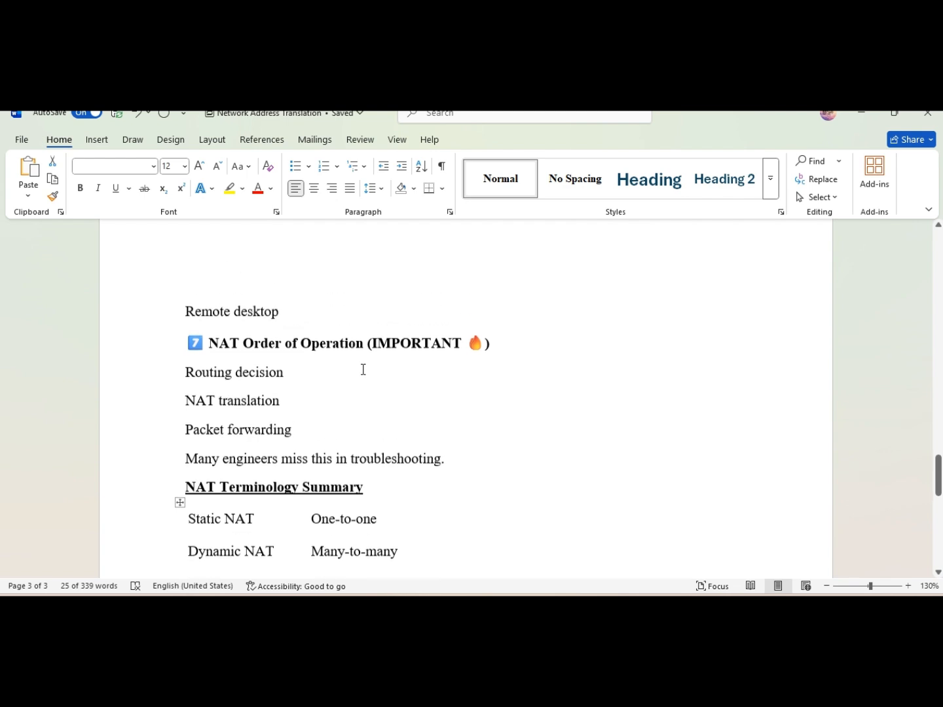
scroll(362, 369, up, 3)
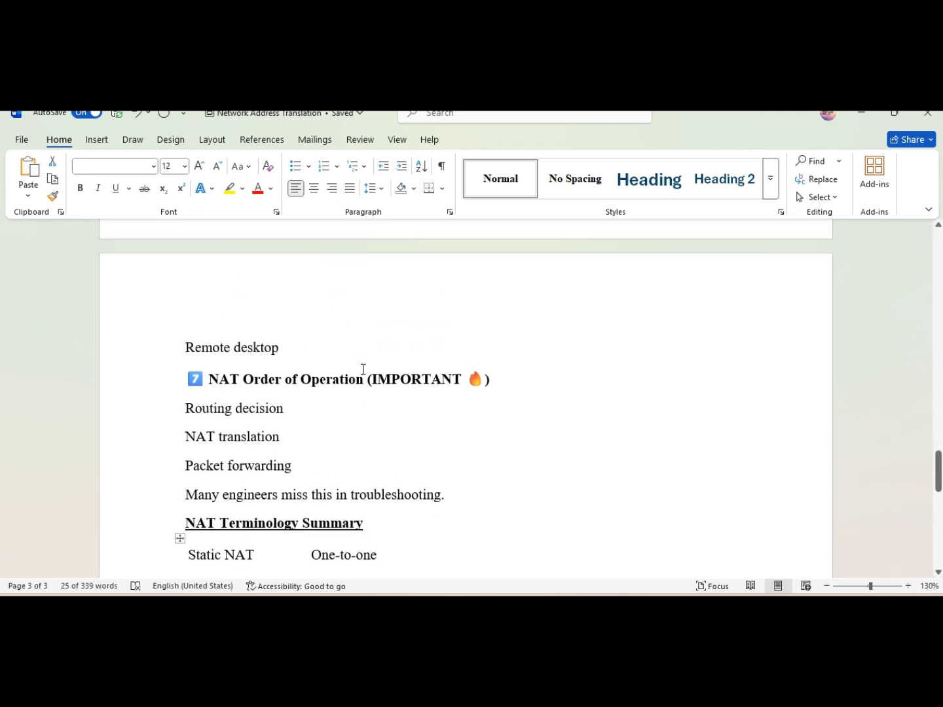
scroll(363, 369, up, 6)
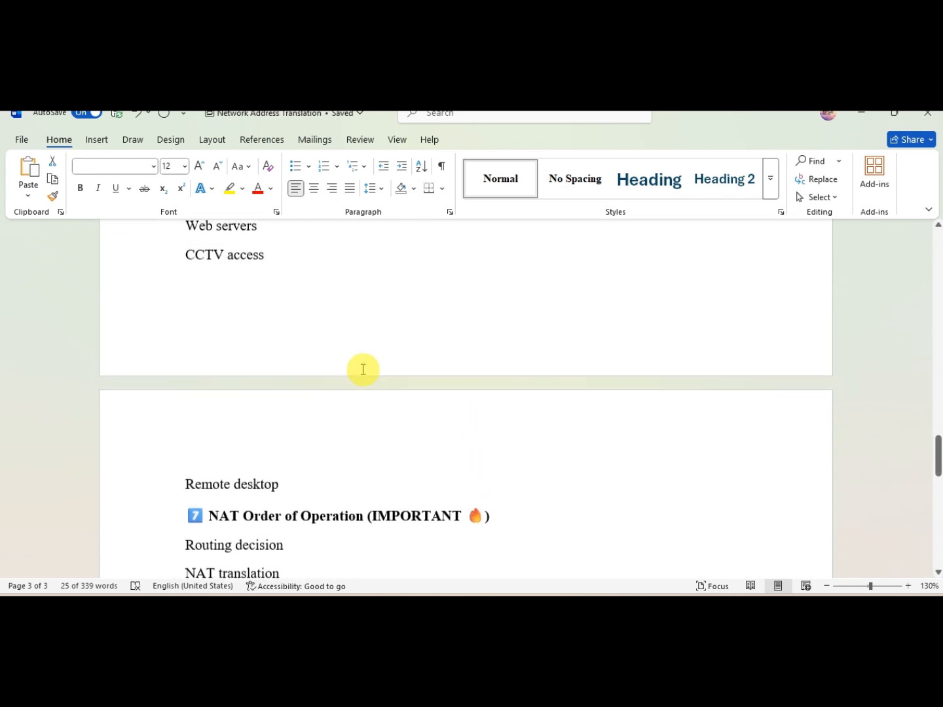
scroll(364, 370, up, 3)
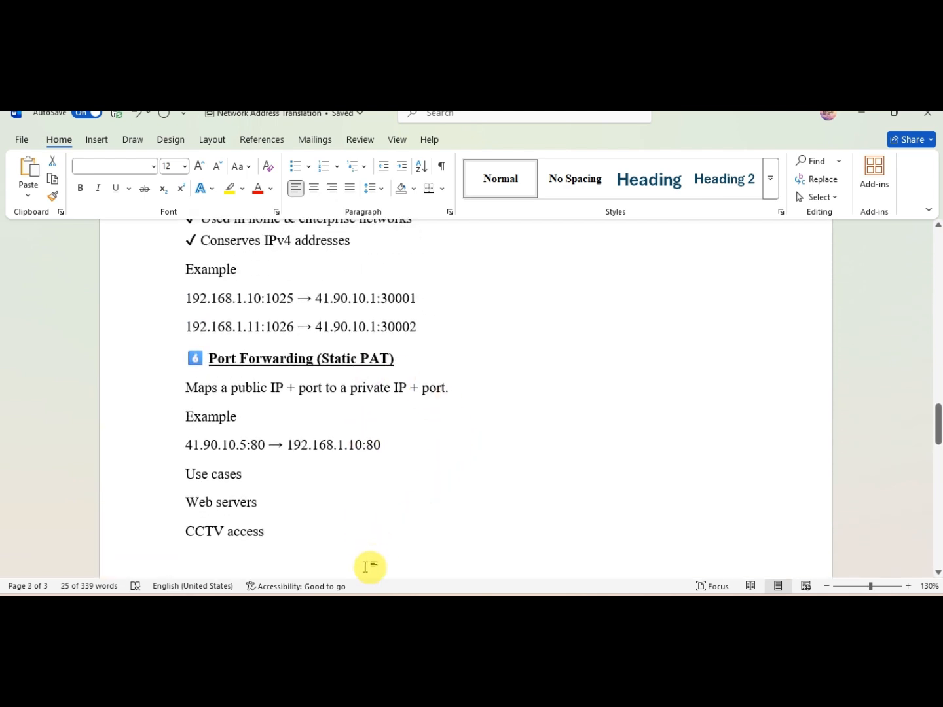
mouse_move(451, 572)
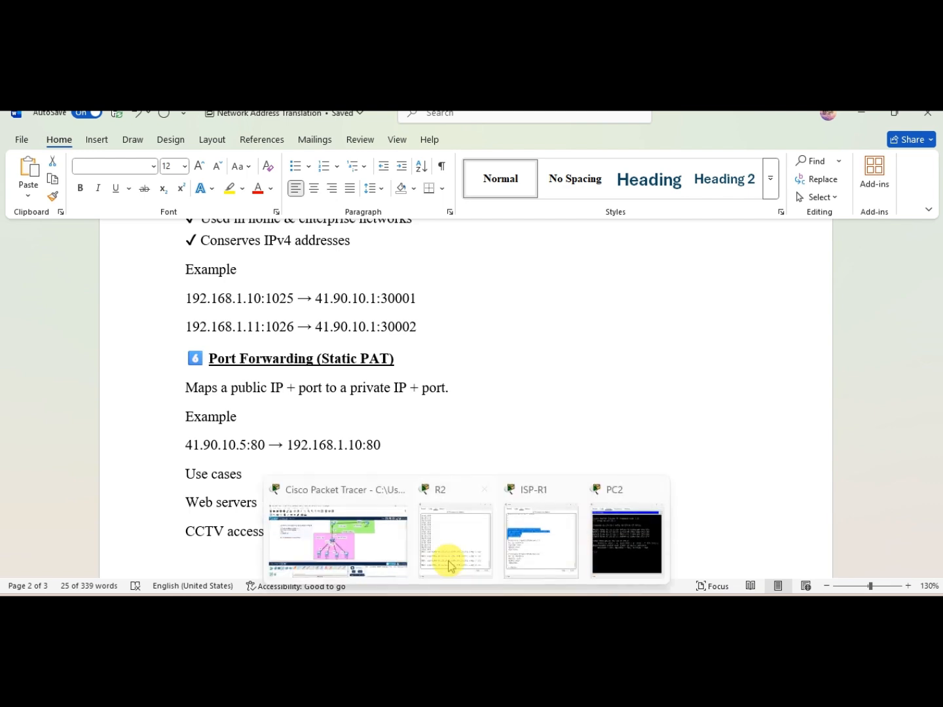
Step: Open the R2 edge router's CLI in Packet Tracer and highlight the 'expiring' NAT debug entries
click(368, 540)
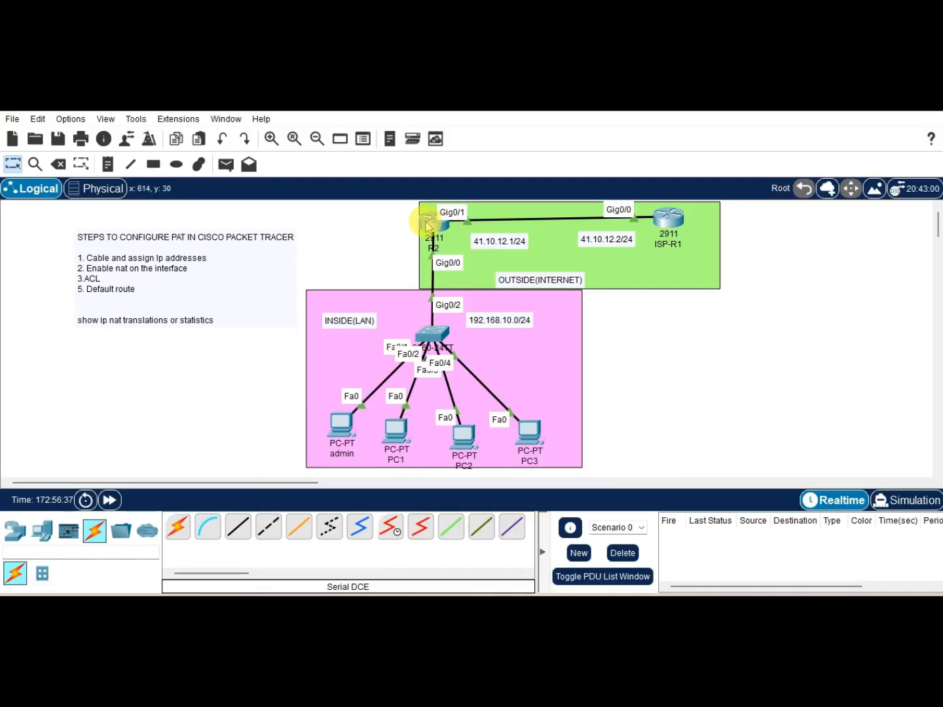
click(429, 218)
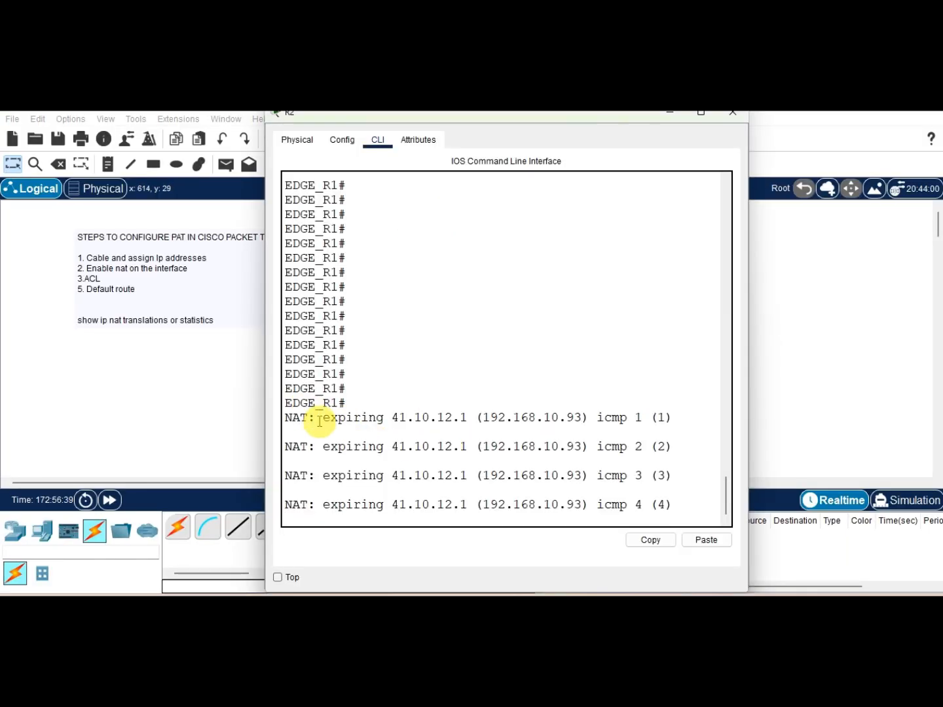
drag(331, 416, 386, 417)
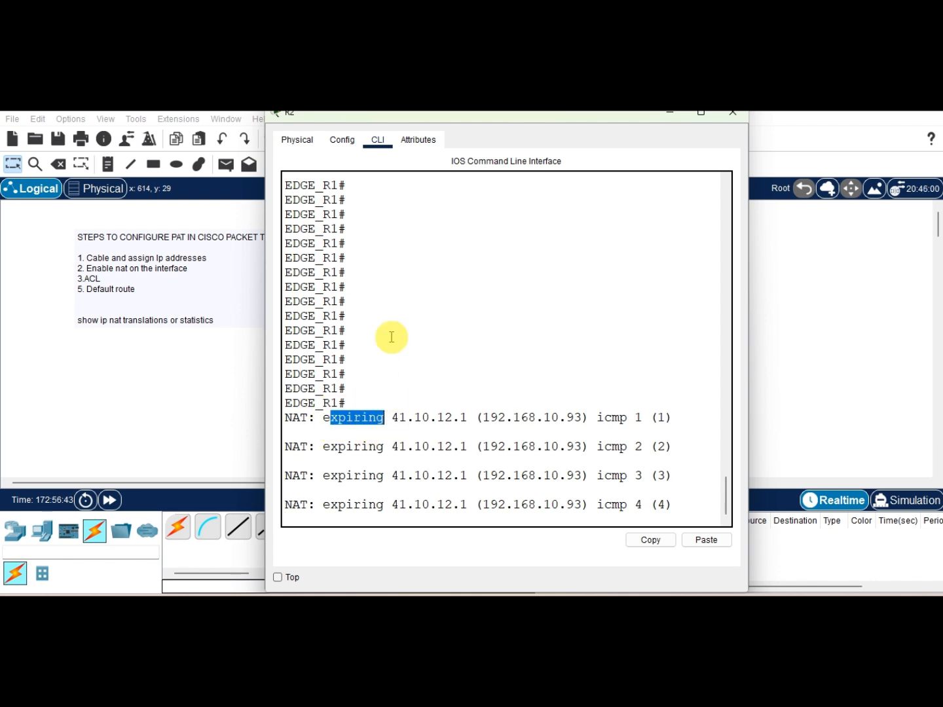
scroll(391, 337, down, 1)
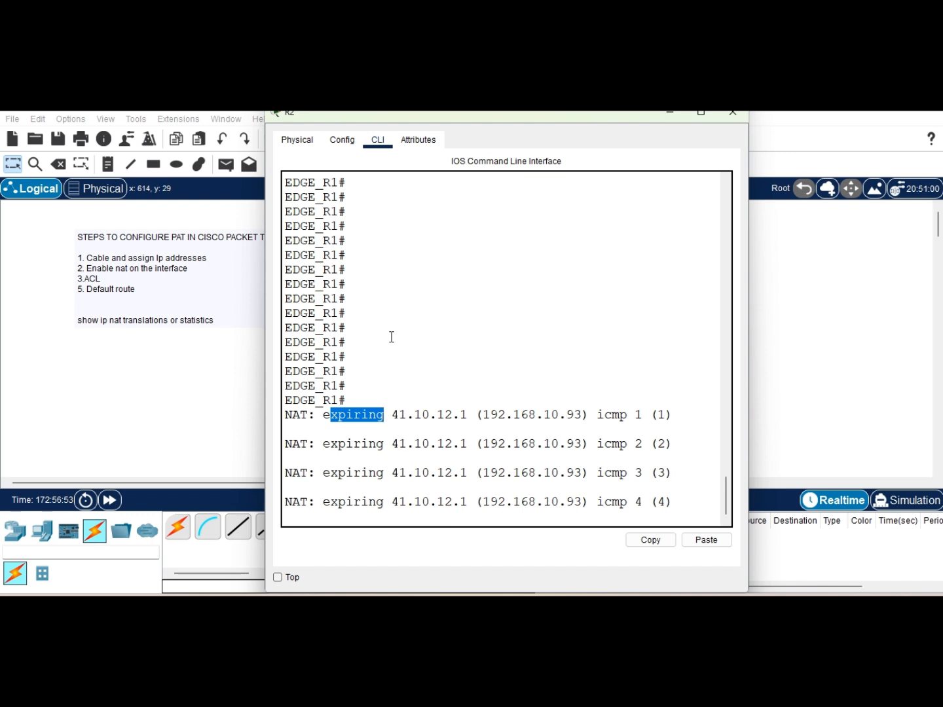
Step: Add blank lines at the EDGE_R1 prompt and close the R2 window
key(Return)
key(Return)
key(Return)
key(Return)
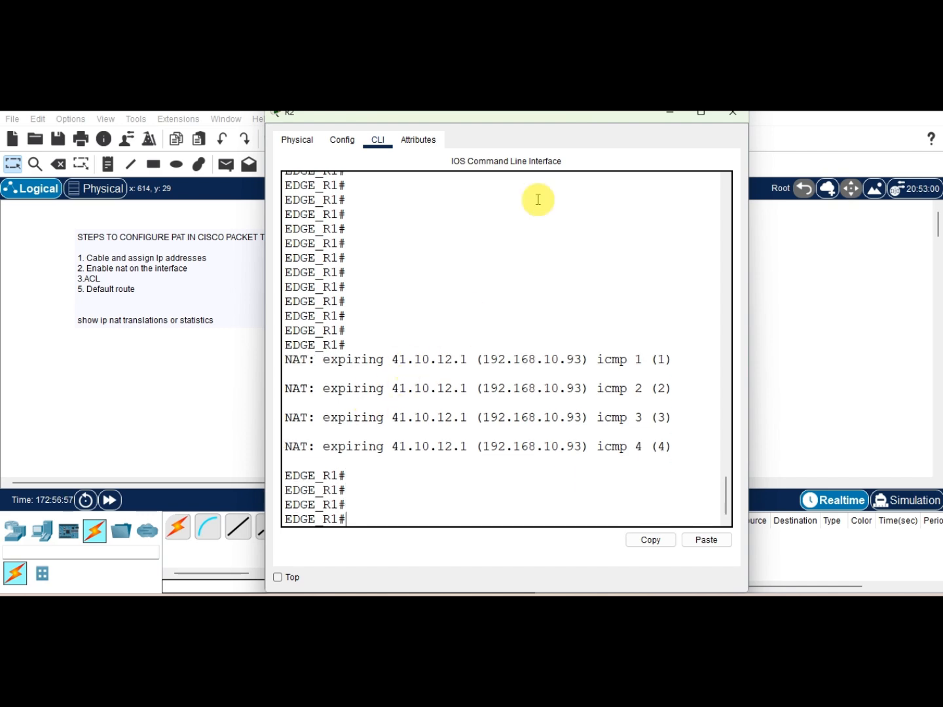
click(704, 114)
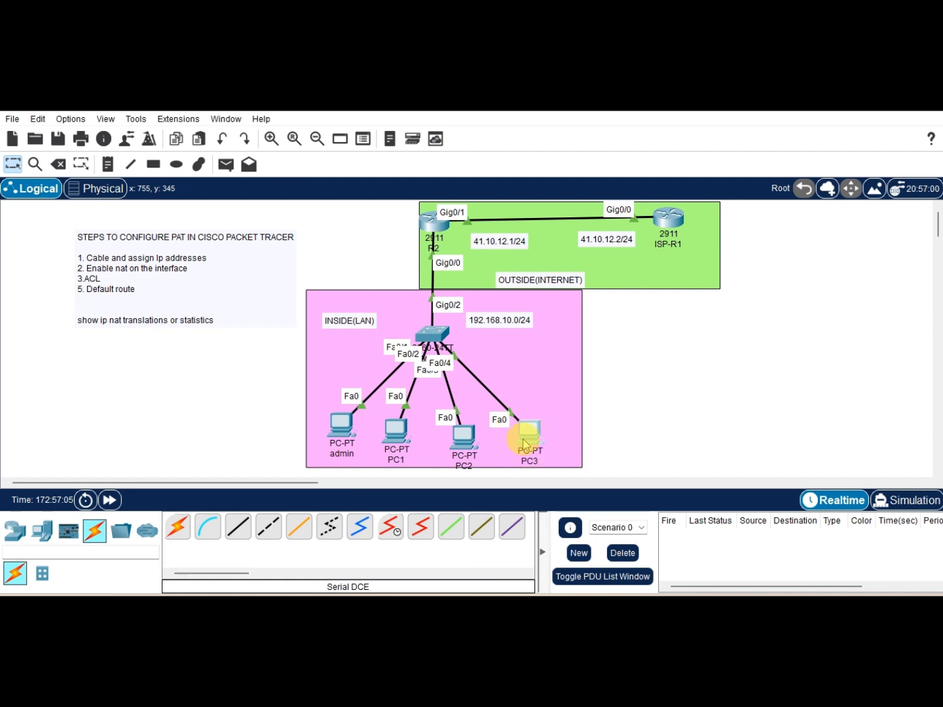
Step: Open PC3's Desktop and arrange it side by side with the R2 CLI window
click(526, 436)
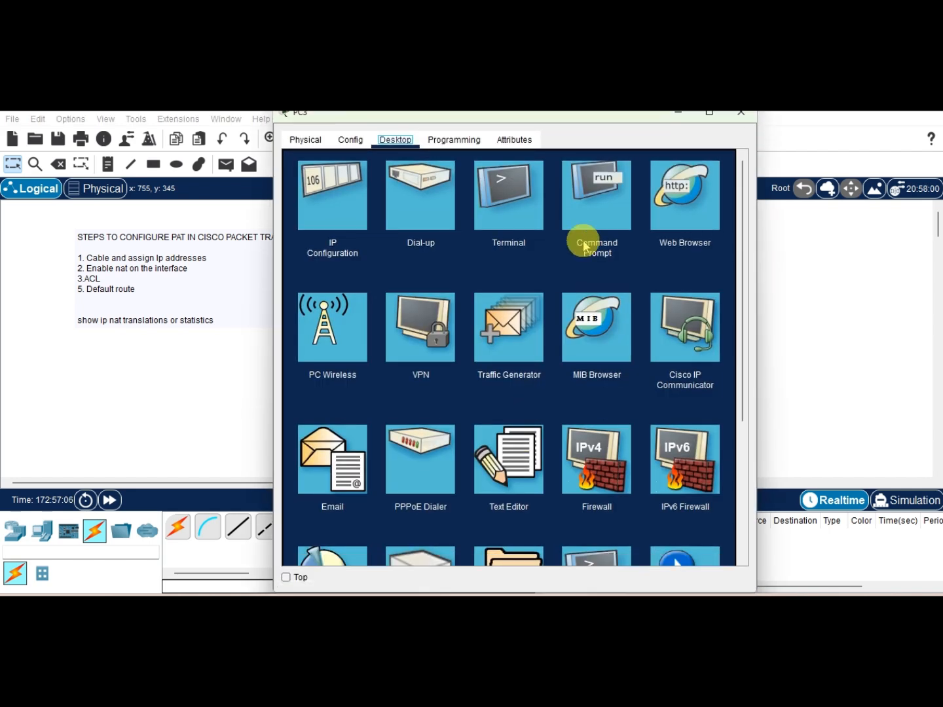
click(710, 114)
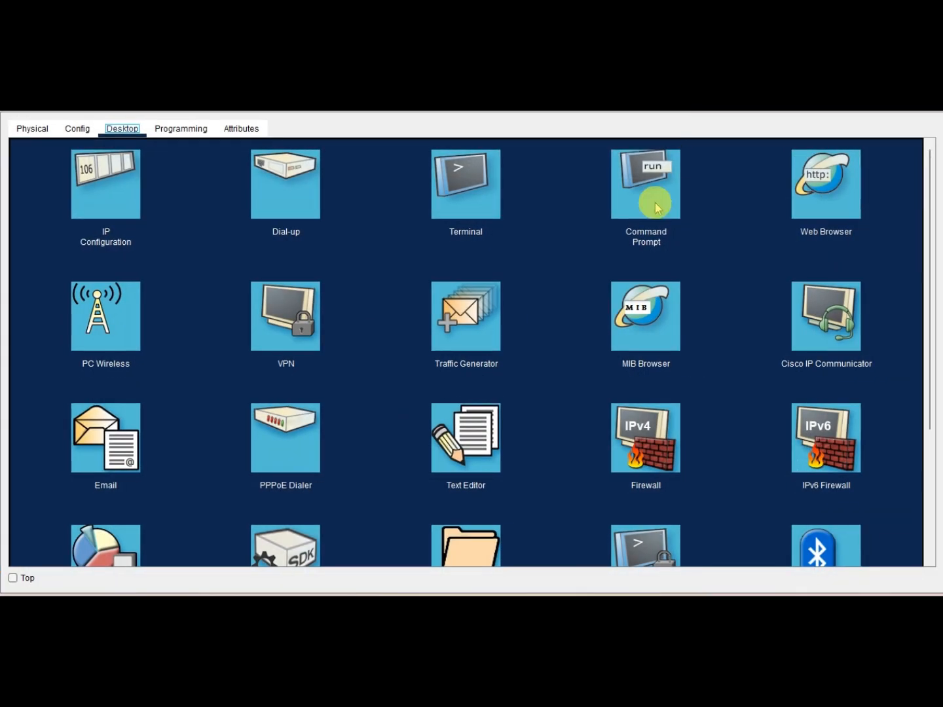
key(super+Right)
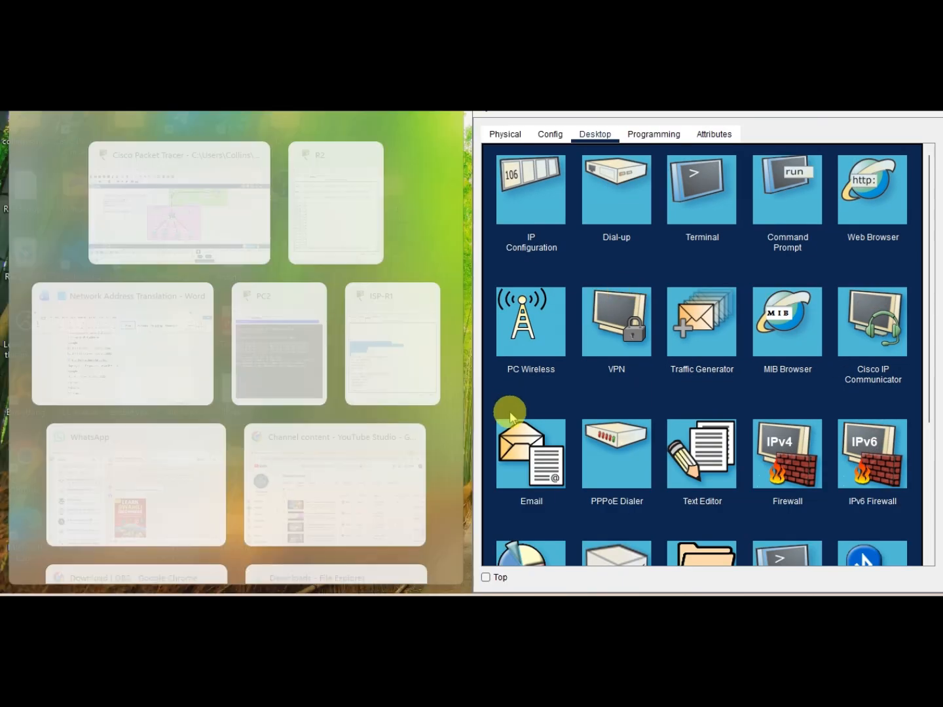
click(347, 183)
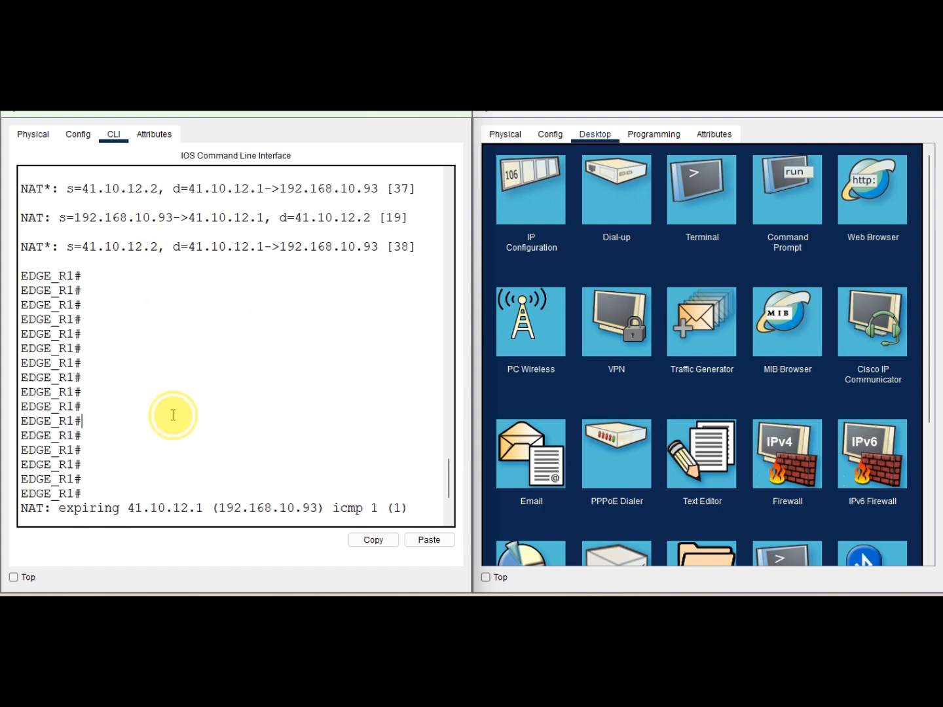
Step: Open PC3's Command Prompt and enter ping 41.10.12.2 at the prompt
key(Return)
key(Return)
key(Return)
key(Return)
key(Return)
key(Return)
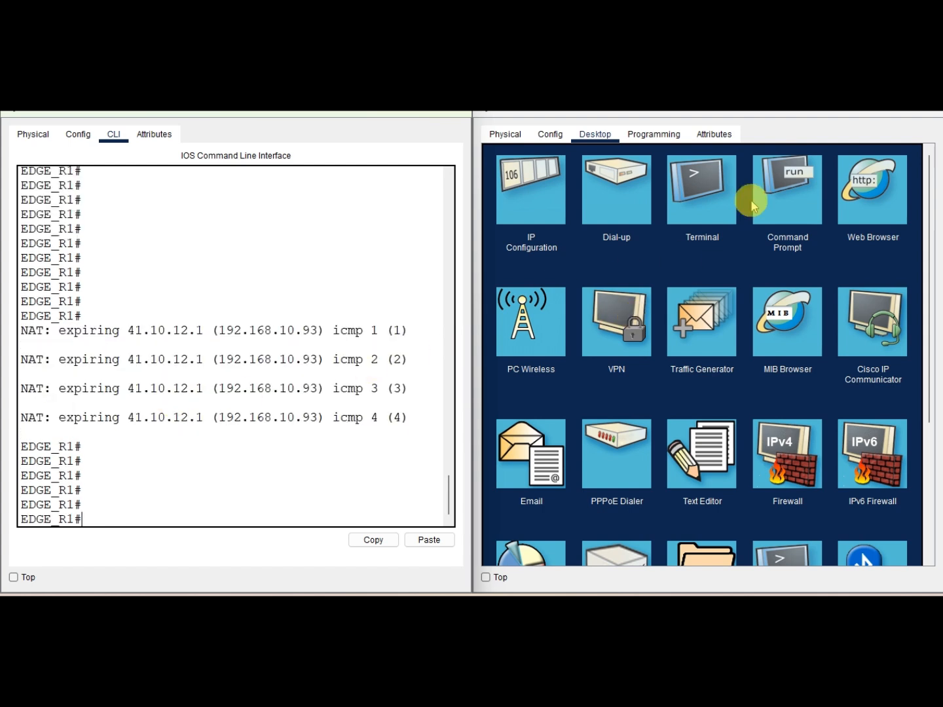
click(780, 182)
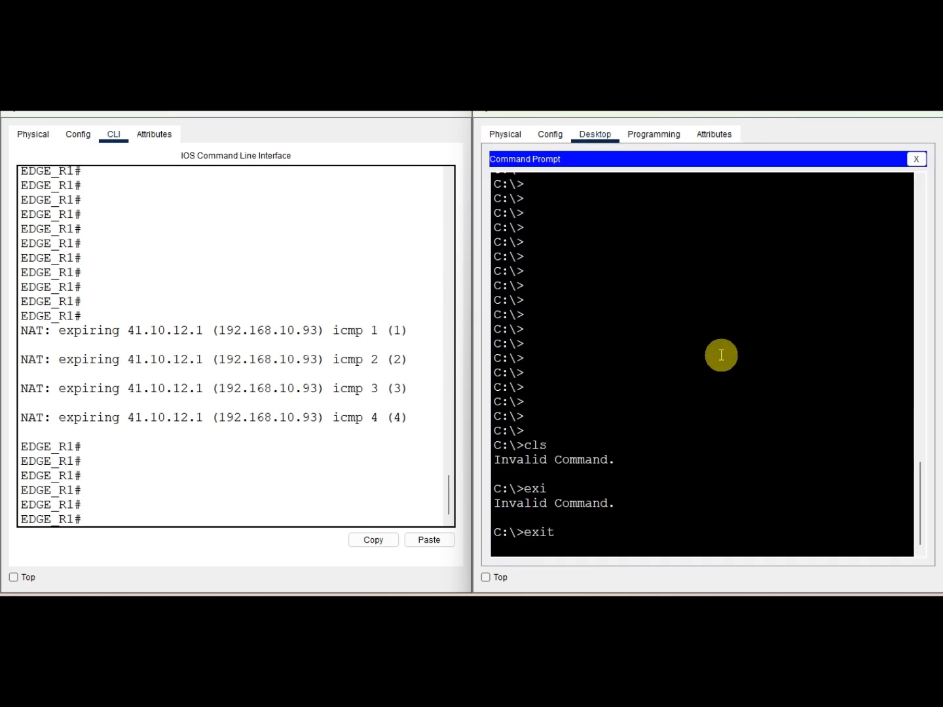
key(Return)
key(Return)
key(Return)
key(Return)
key(Return)
key(Return)
key(Return)
key(Return)
key(Return)
key(Return)
key(Return)
key(Return)
key(Return)
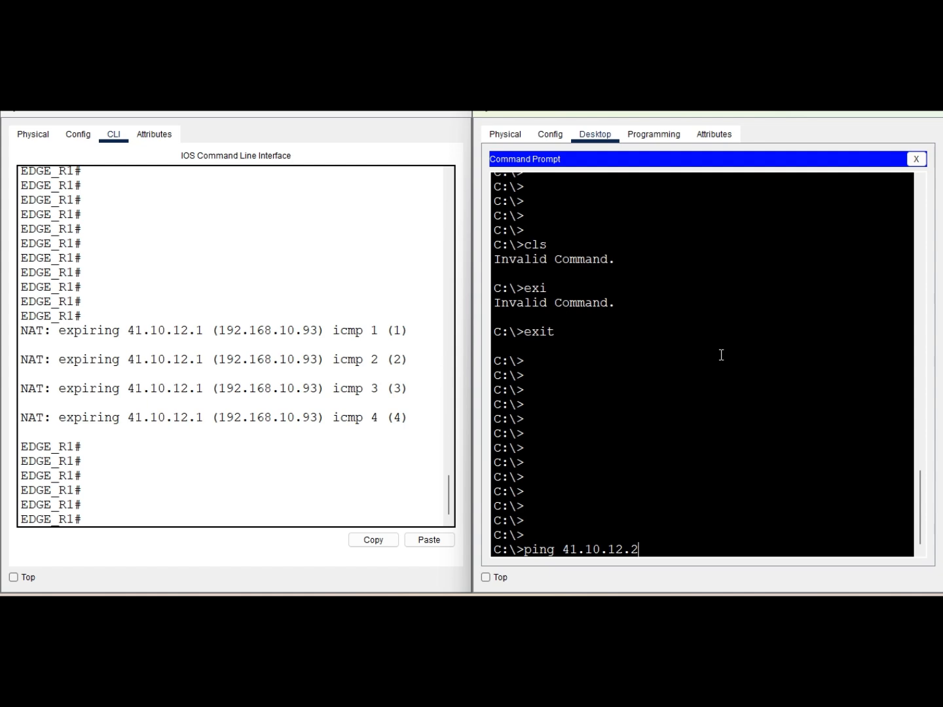
Step: Switch to the NAT notes, scroll through them and highlight the NAT Order of Operation steps
mouse_move(284, 607)
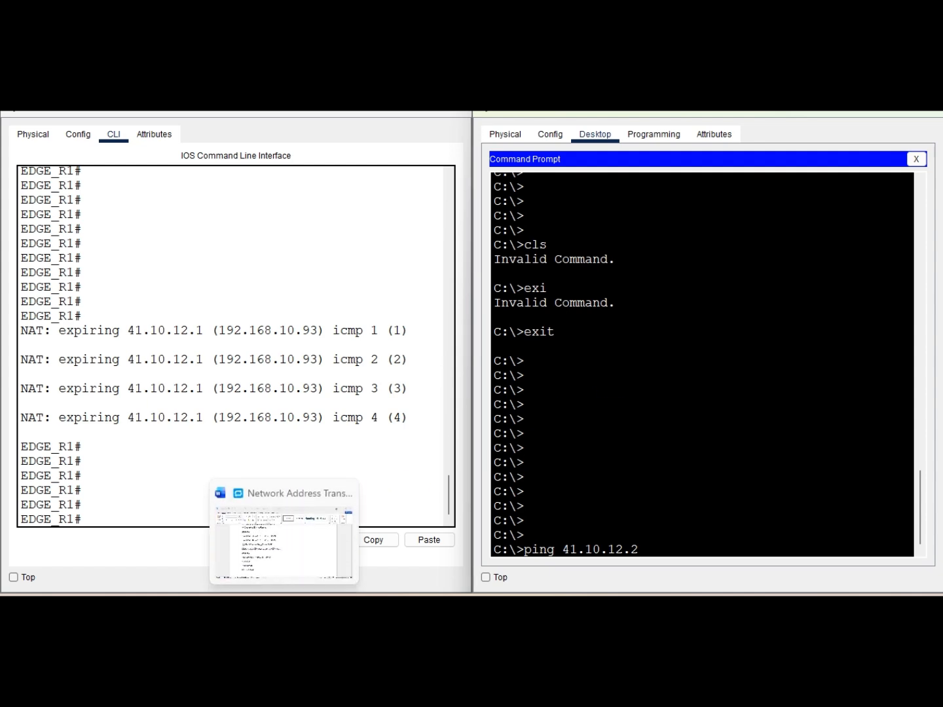
click(280, 550)
scroll(291, 437, up, 3)
scroll(290, 440, up, 2)
scroll(290, 439, down, 7)
scroll(289, 440, up, 18)
scroll(290, 440, up, 2)
scroll(290, 440, down, 5)
scroll(289, 440, up, 9)
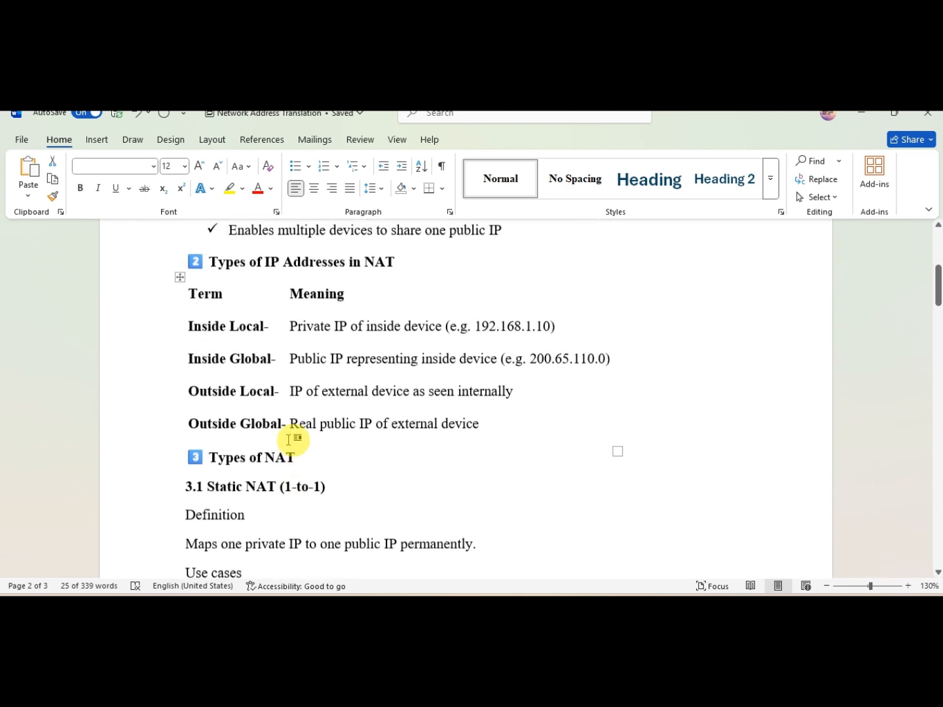
scroll(289, 440, down, 10)
scroll(289, 439, down, 4)
scroll(289, 440, up, 3)
scroll(289, 440, down, 12)
scroll(290, 440, down, 10)
scroll(291, 439, up, 3)
drag(304, 390, 186, 330)
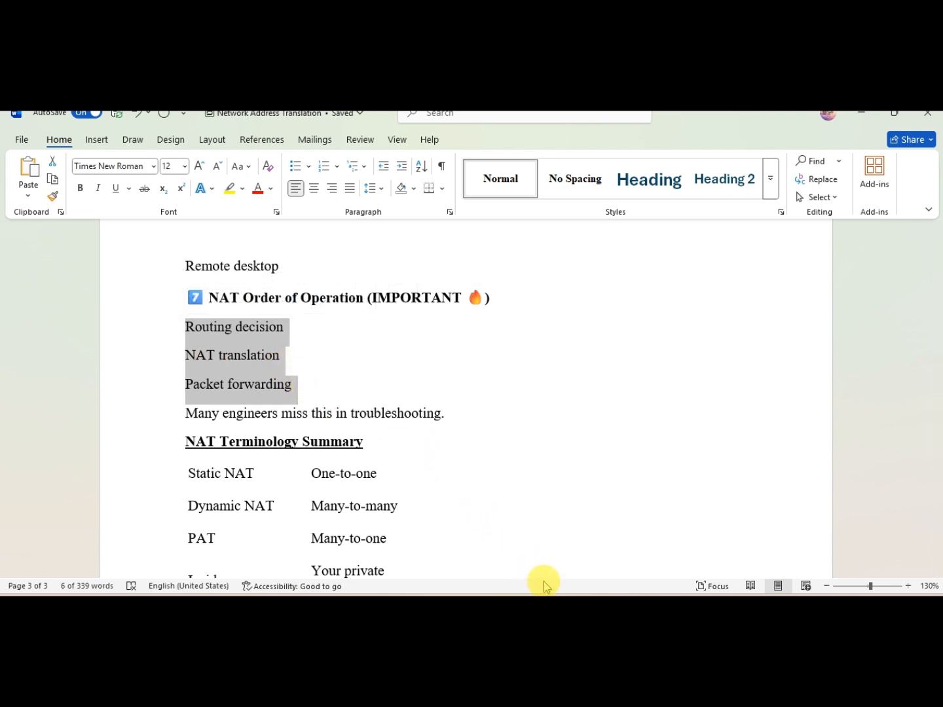
Step: Return to PC3's Command Prompt and run the ping to 41.10.12.2
mouse_move(467, 605)
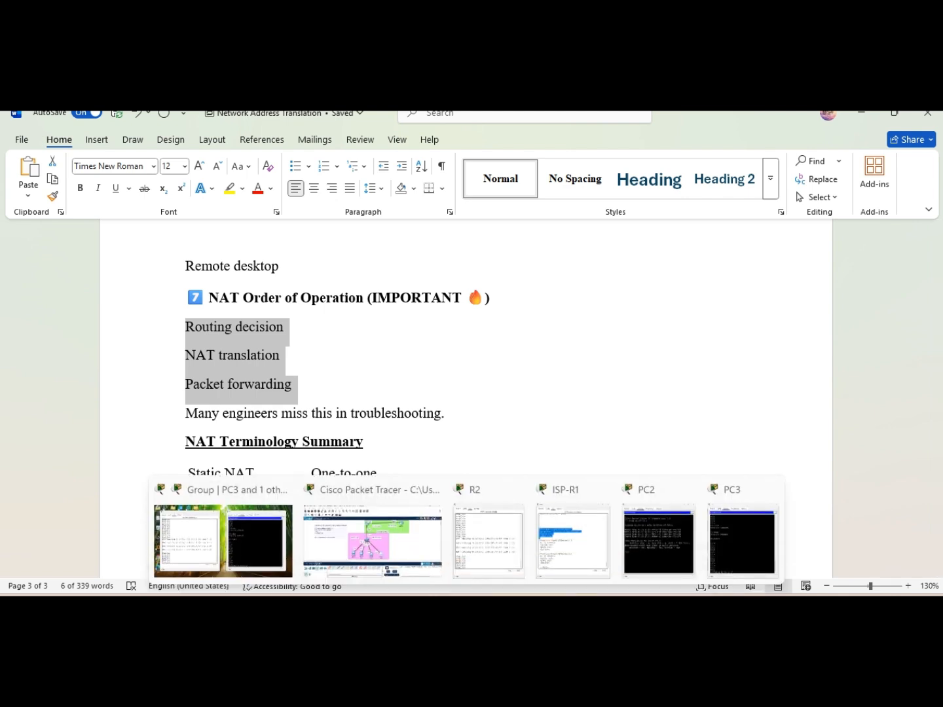
click(248, 536)
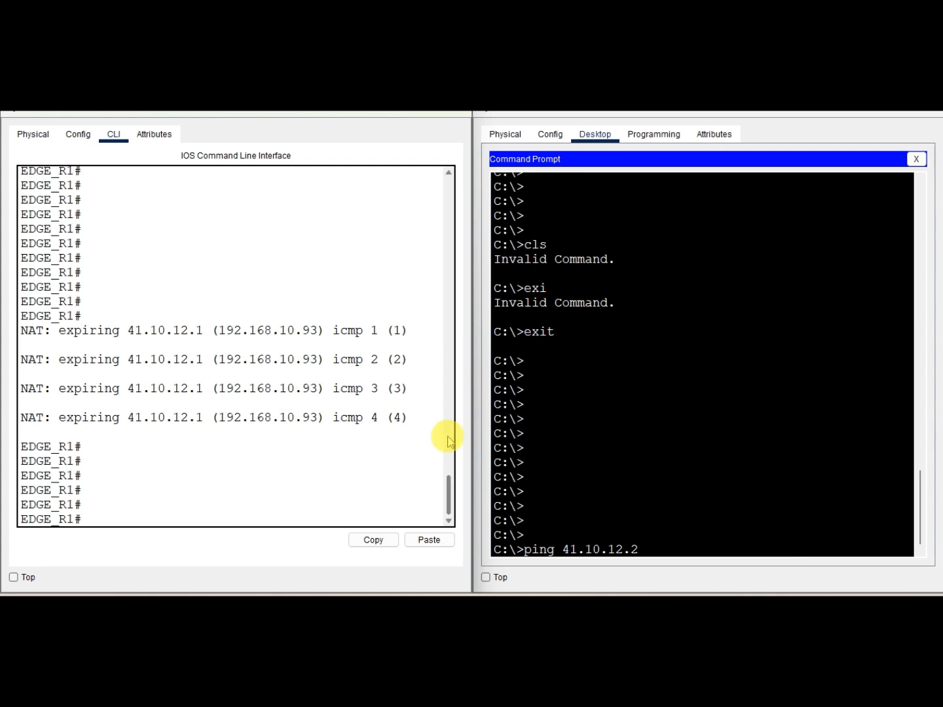
click(658, 535)
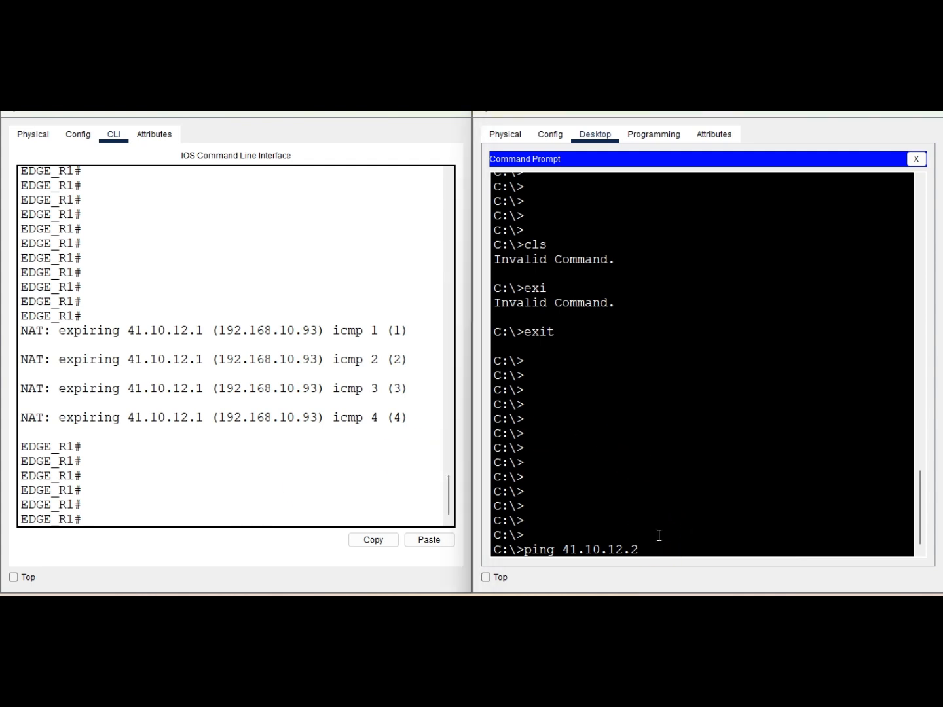
key(Return)
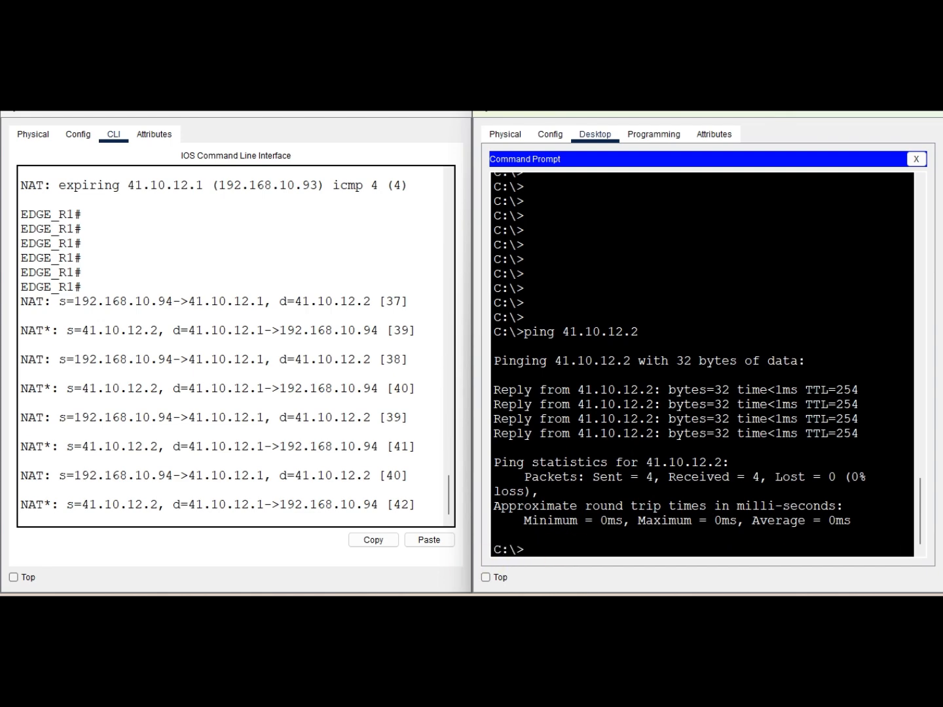
Step: Ping the router's outside address 41.10.12.1 from PC3
mouse_move(431, 579)
mouse_move(371, 540)
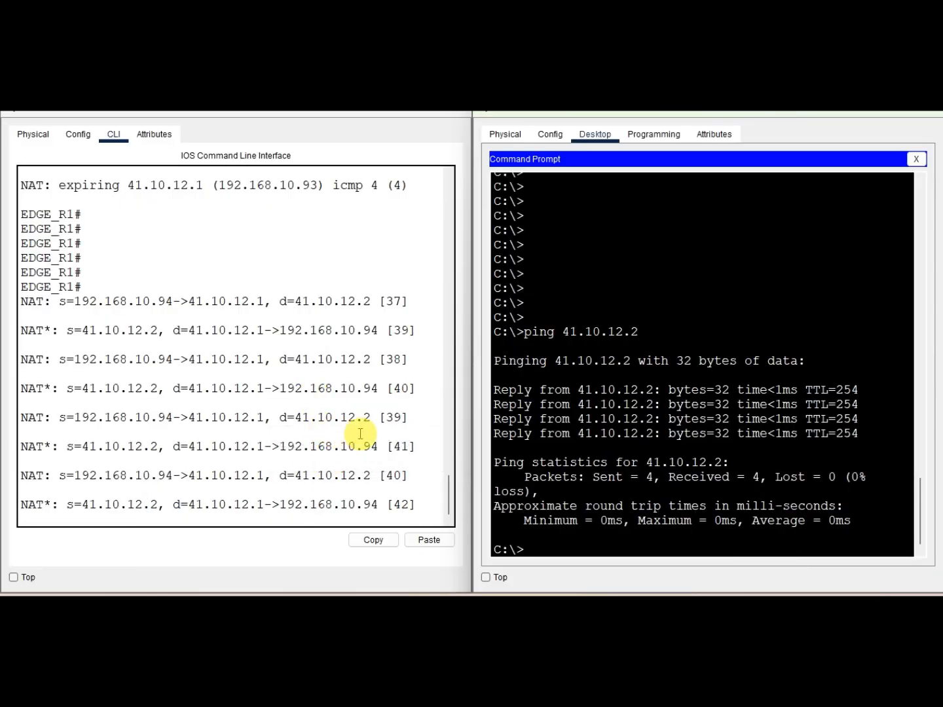
key(Return)
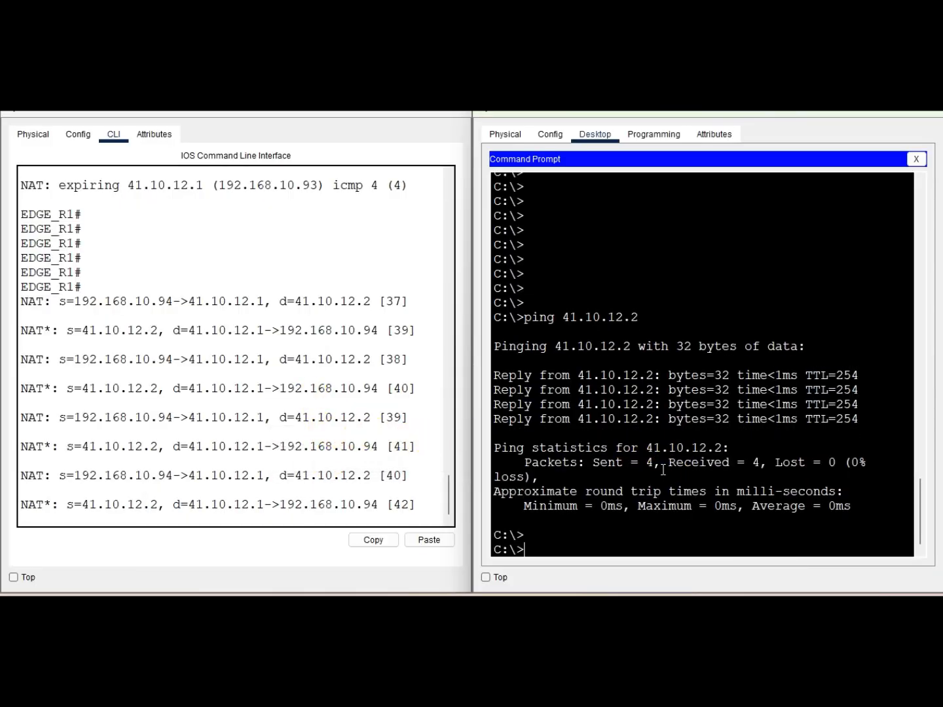
key(Return)
key(Return)
key(Return)
key(Up)
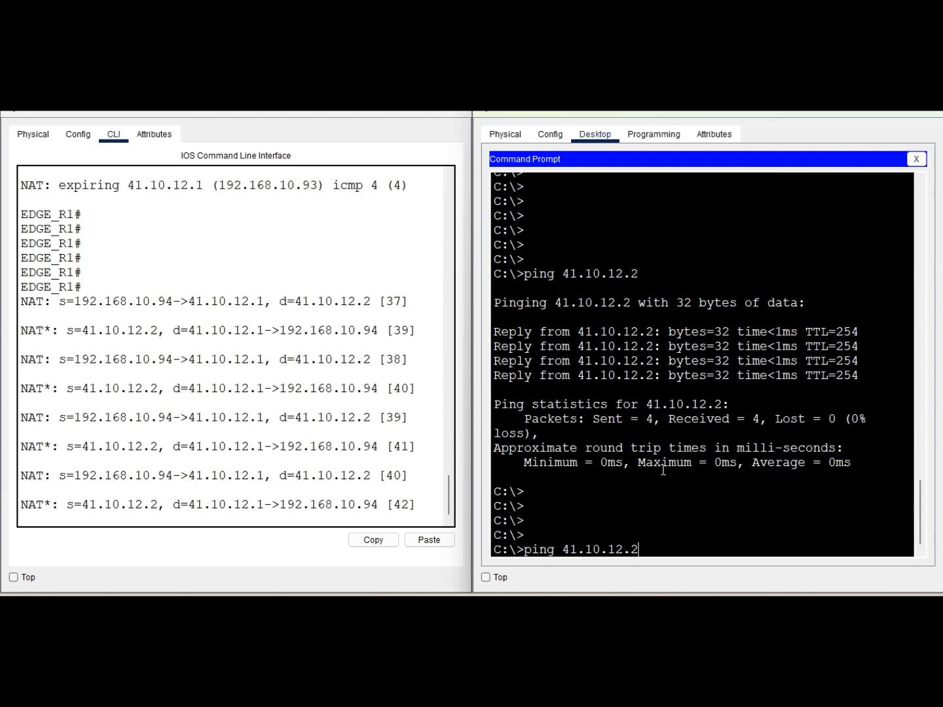
text(1)
key(Return)
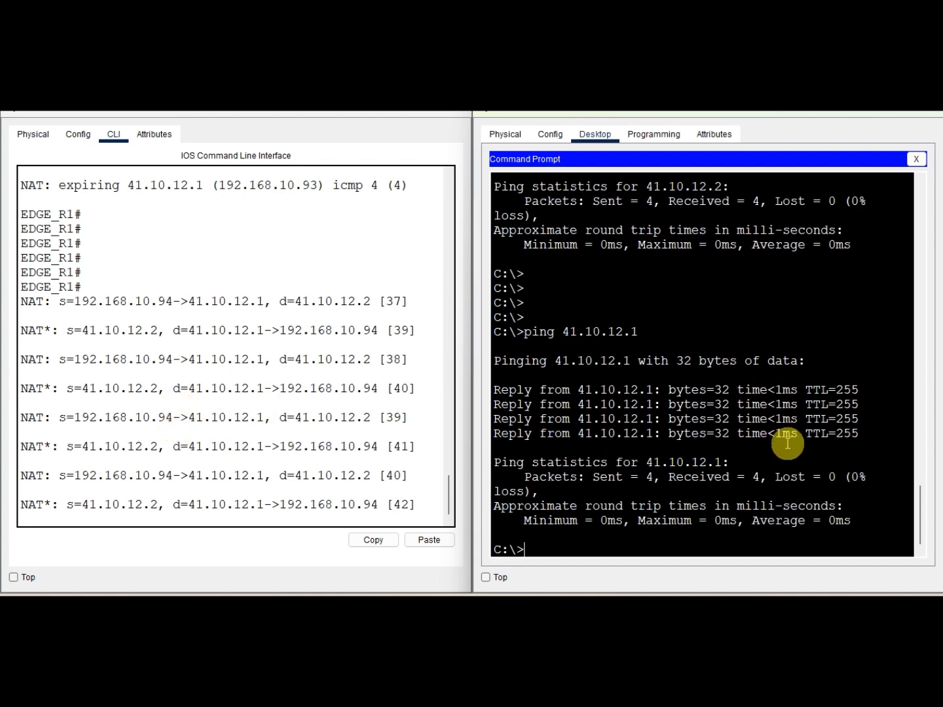
Step: Repeat the ping to 41.10.12.2 from PC3 twice while watching the router's NAT debug output
click(766, 472)
key(Return)
key(Return)
key(Return)
key(Return)
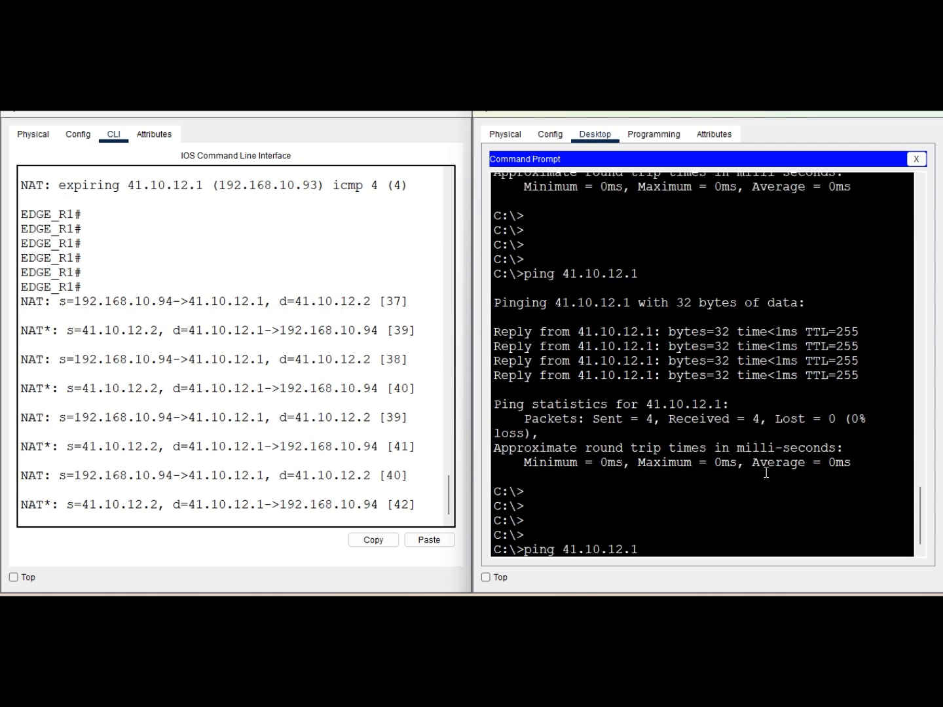
key(Return)
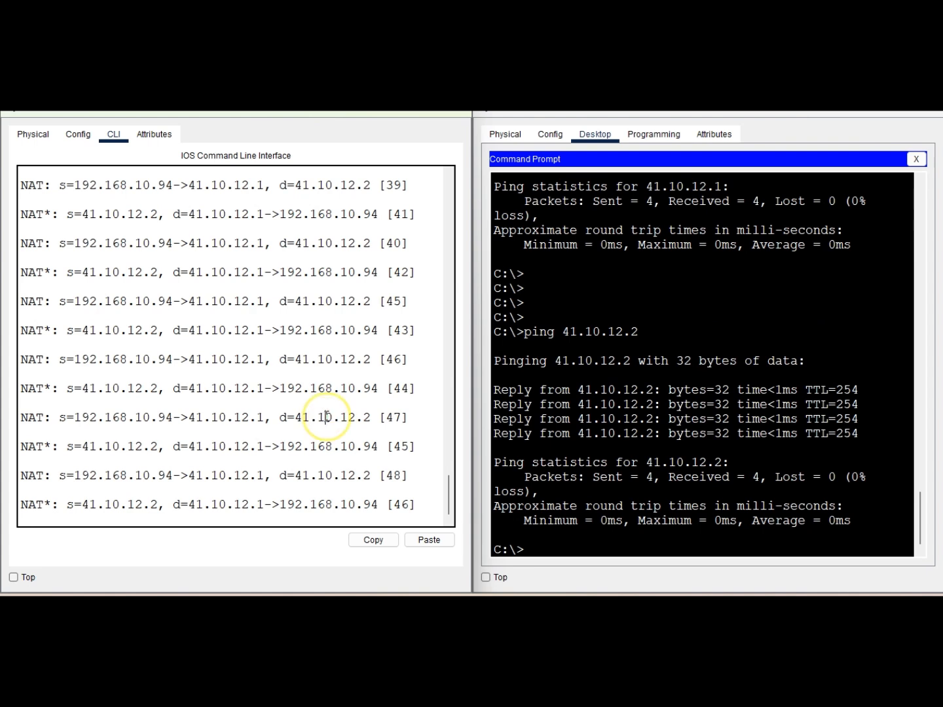
key(Return)
key(Return)
key(Return)
key(Return)
key(Return)
key(Return)
key(Return)
key(Return)
key(Return)
key(Return)
key(Return)
key(Return)
key(Return)
key(Return)
key(Return)
key(Return)
key(Return)
key(Return)
key(Return)
key(Return)
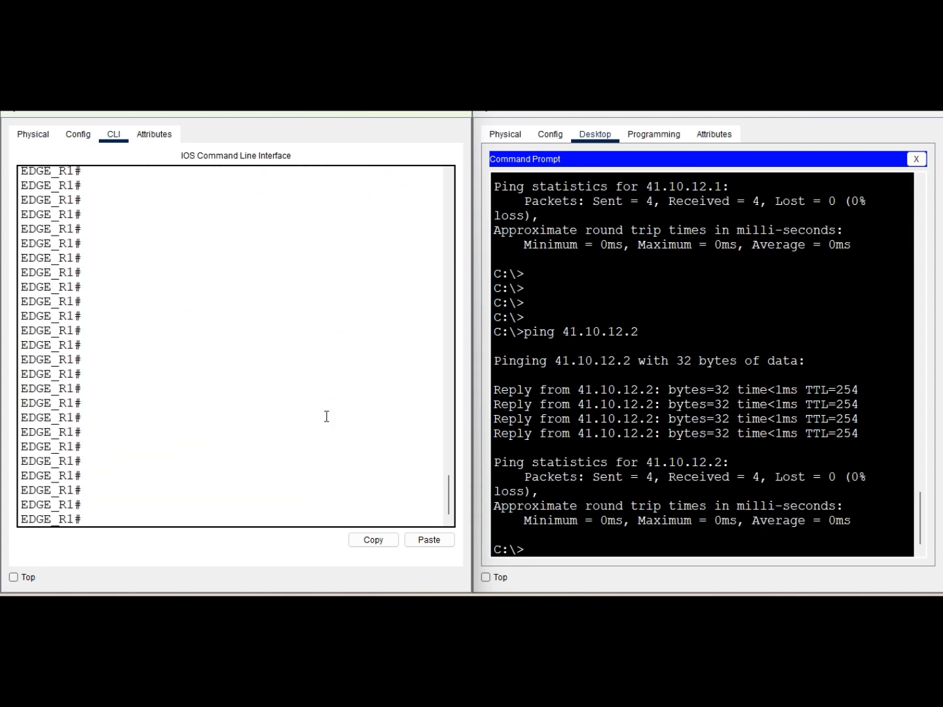
click(557, 468)
key(Up)
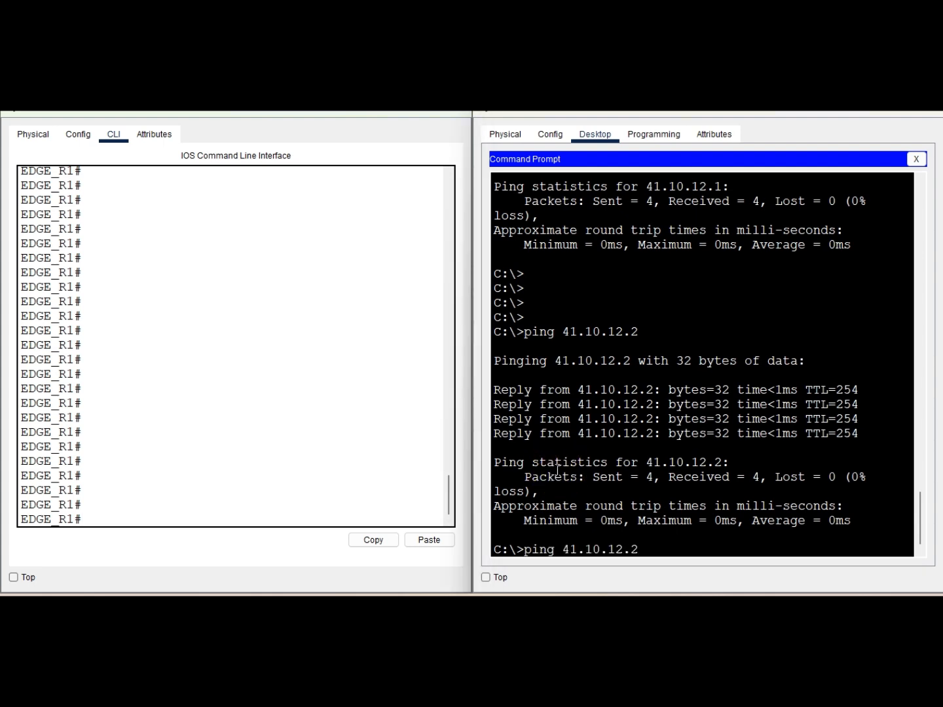
key(Return)
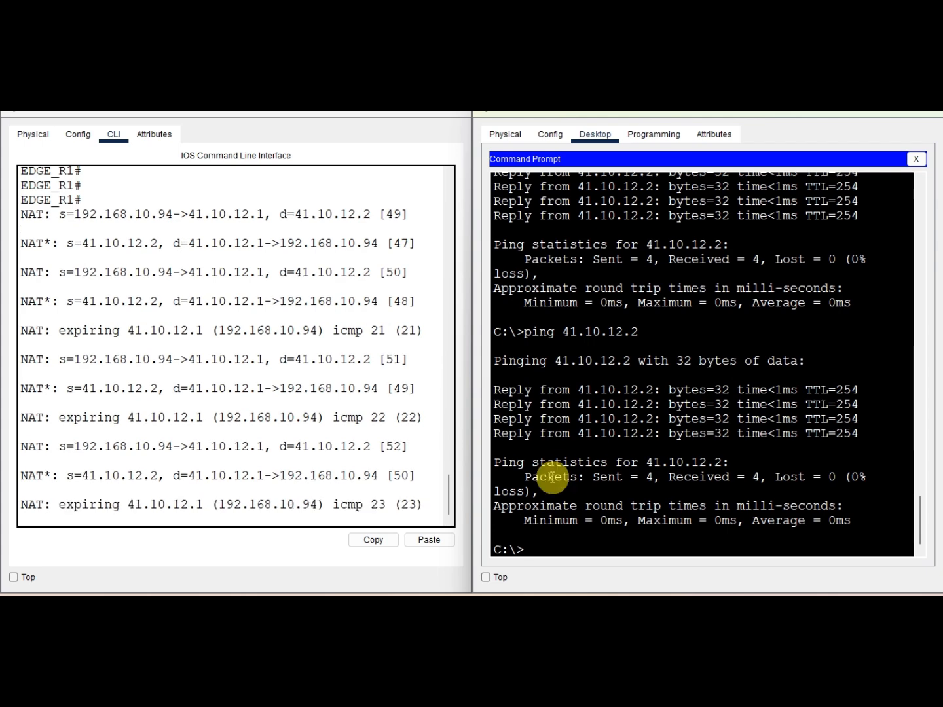
Step: Display the router's NAT table with the command show ip nat translations
key(Return)
key(Return)
key(Return)
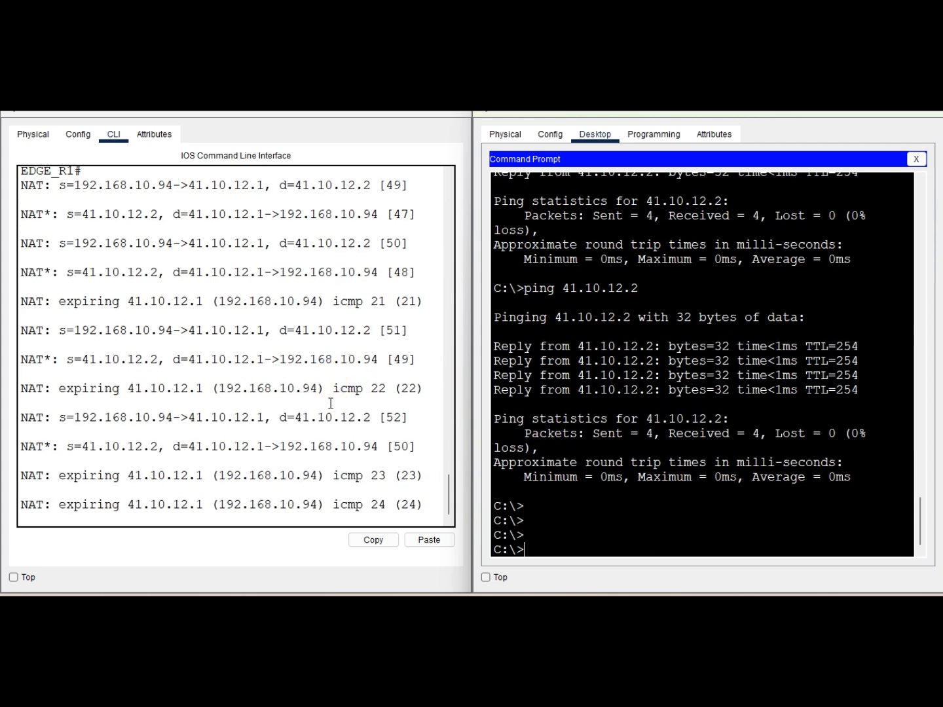
click(248, 383)
key(Return)
key(Return)
key(Return)
key(Return)
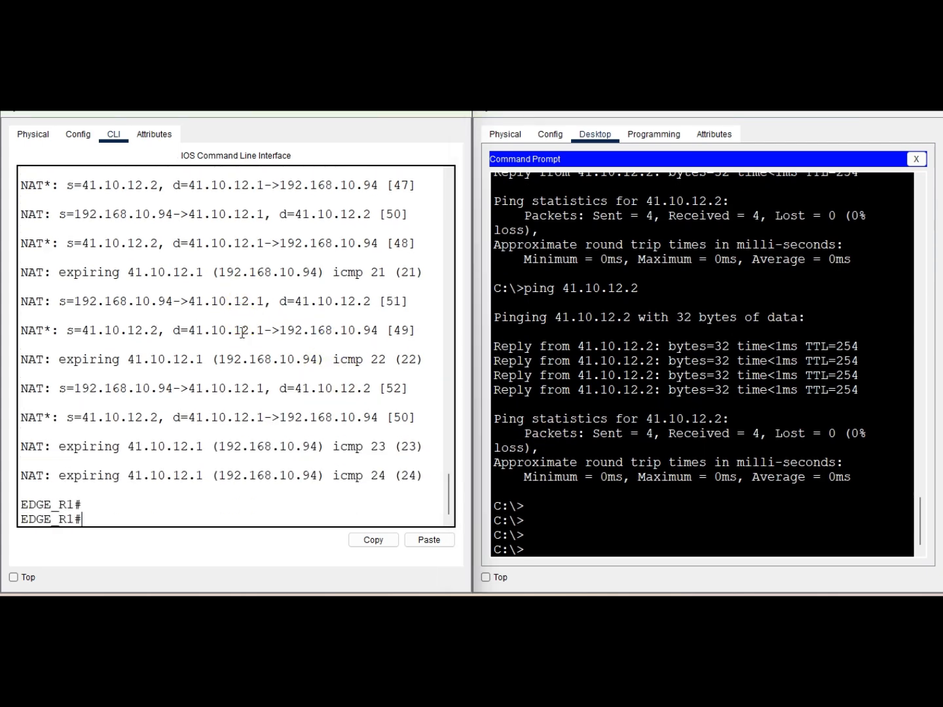
text(sh)
key(Tab)
text(ip nat)
key(Tab)
text(tr)
key(Tab)
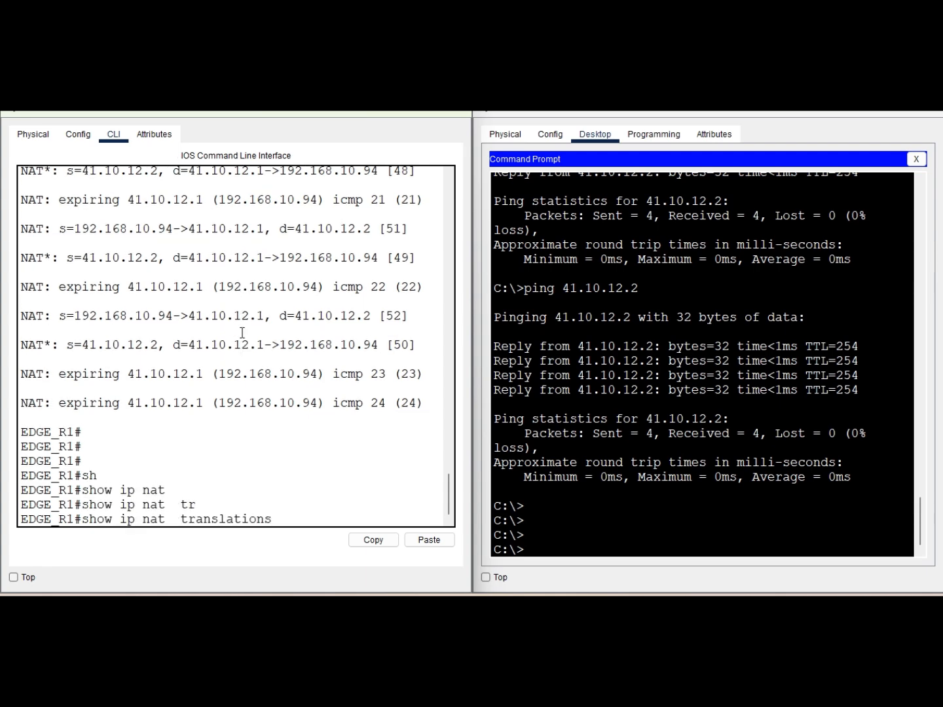
key(Return)
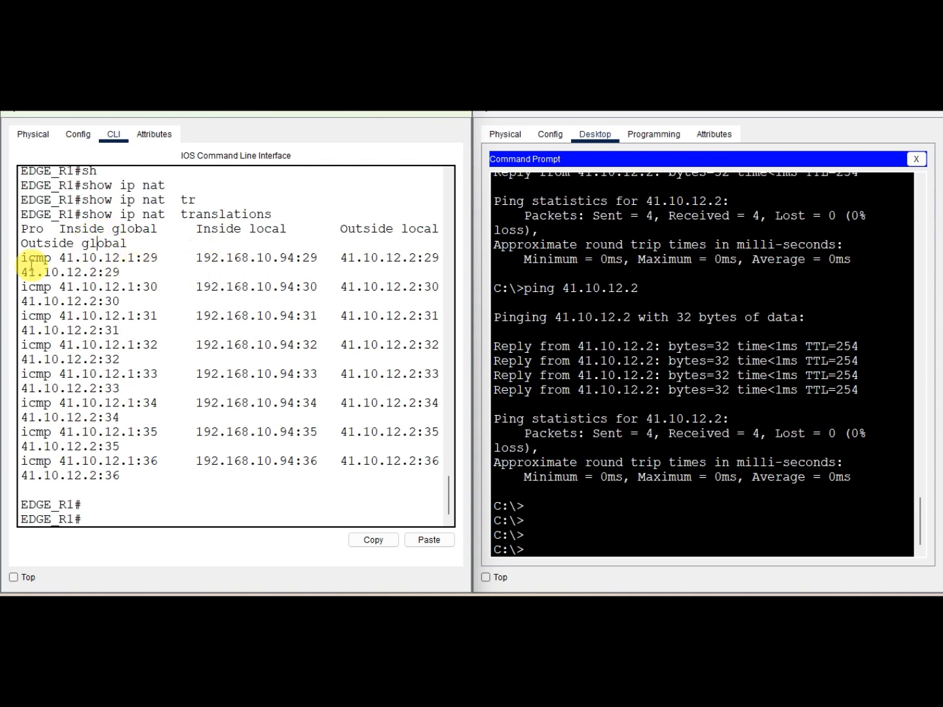
Step: Highlight the translation entries and the Pro and Inside global column headings in the output
drag(29, 258, 308, 455)
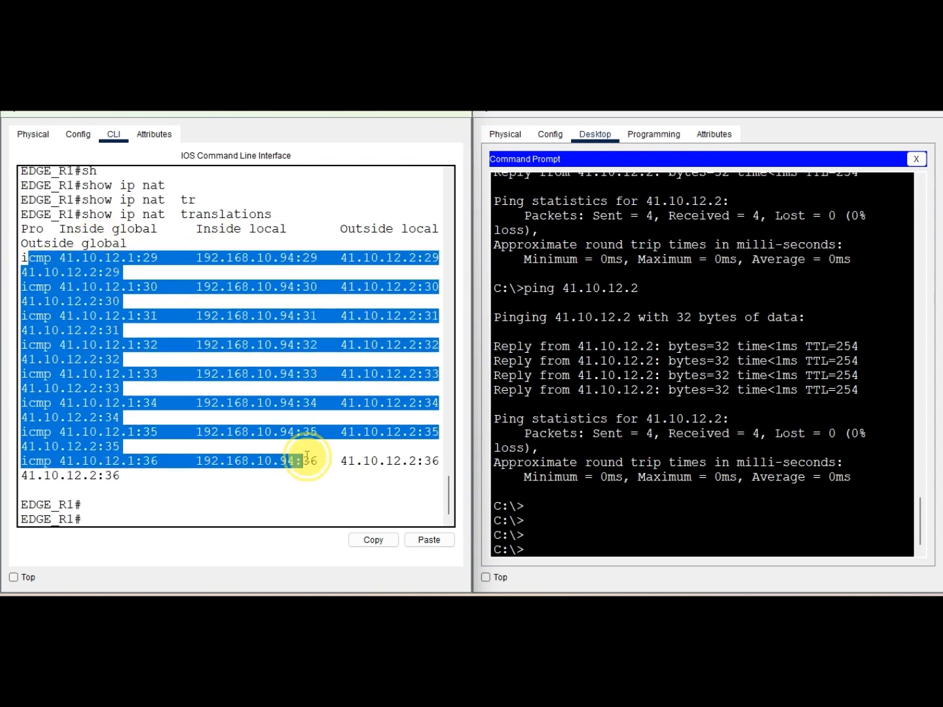
drag(279, 215, 211, 221)
drag(20, 228, 165, 228)
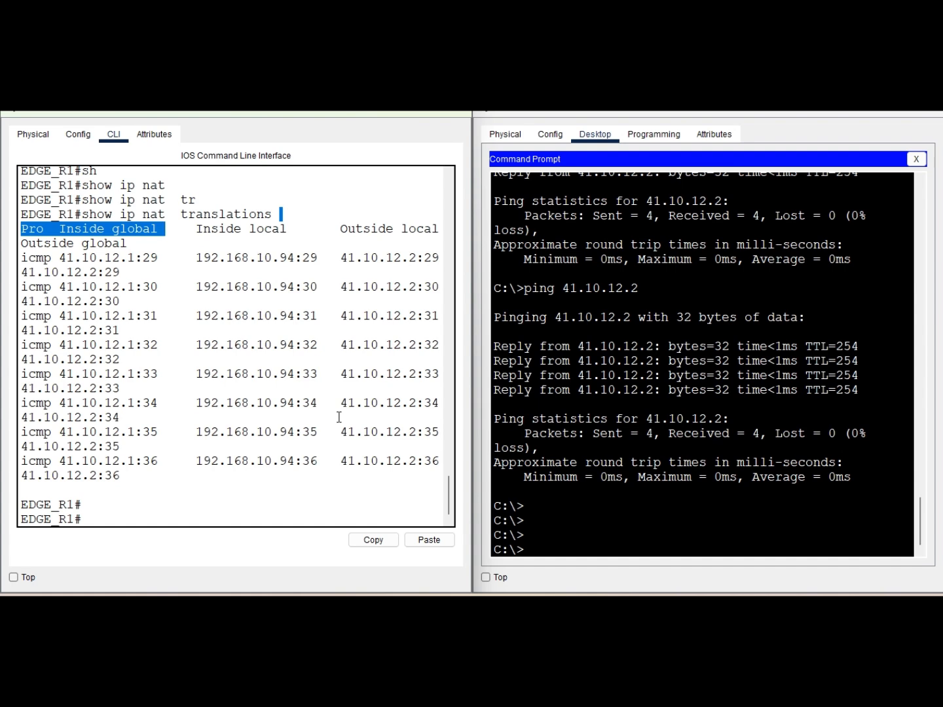
click(292, 404)
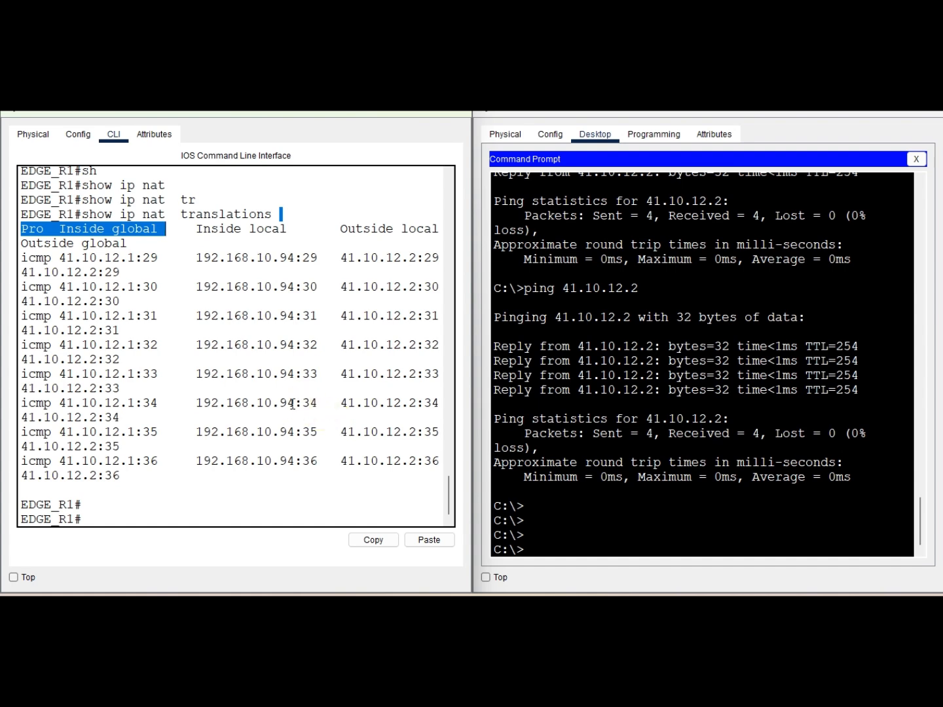